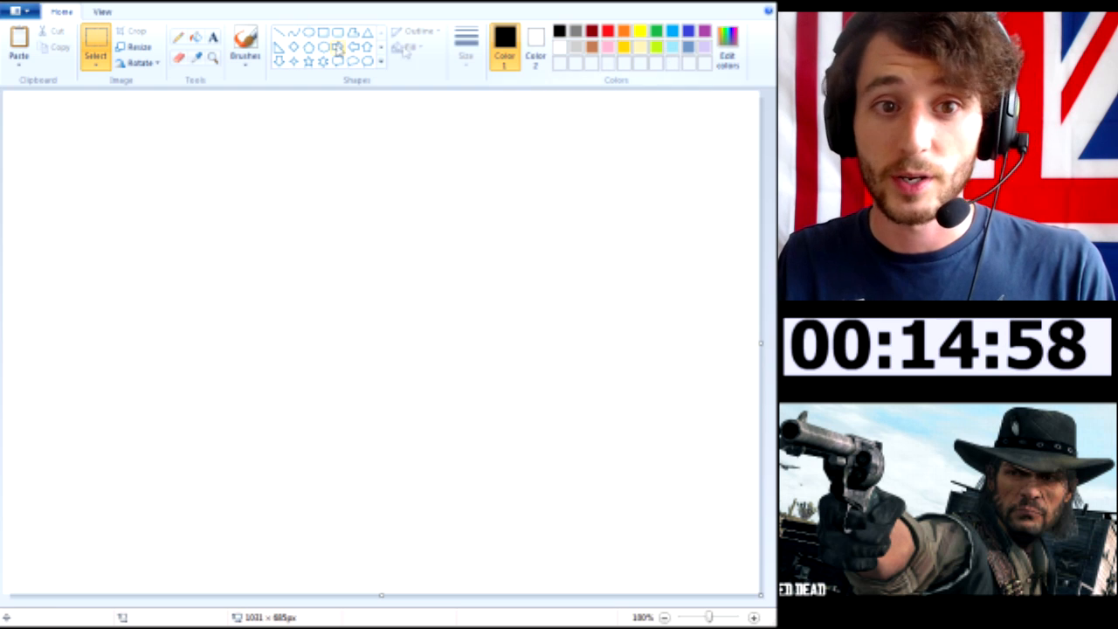
Fill the blank canvas with light turquoise as the sky background
{"action": "left_click", "coordinate": [669, 50]}
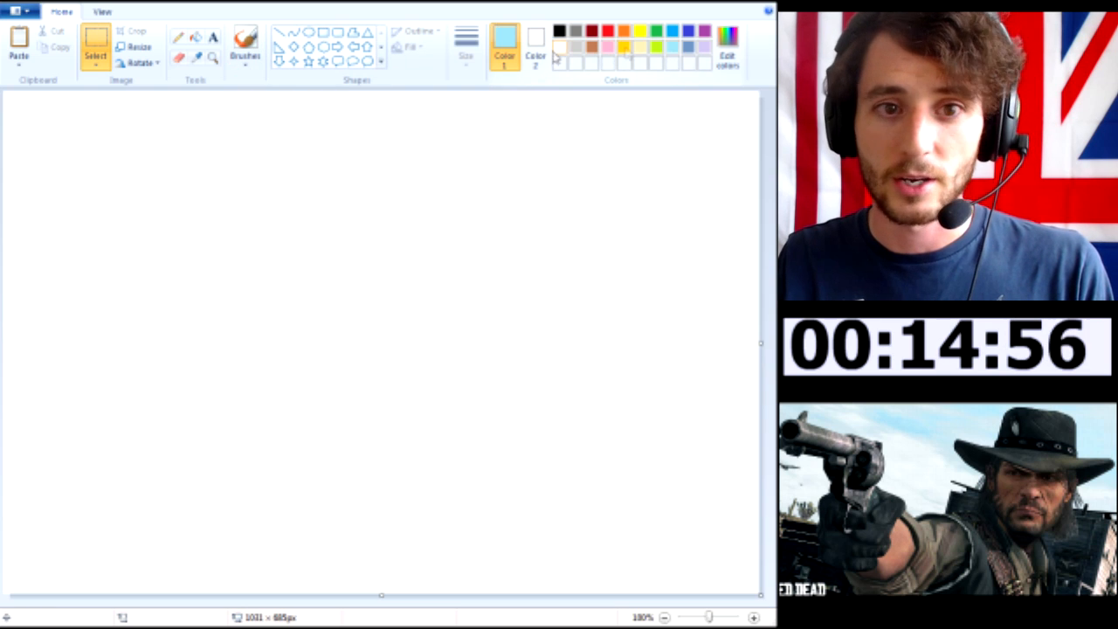
{"action": "left_click", "coordinate": [195, 37]}
{"action": "left_click", "coordinate": [166, 144]}
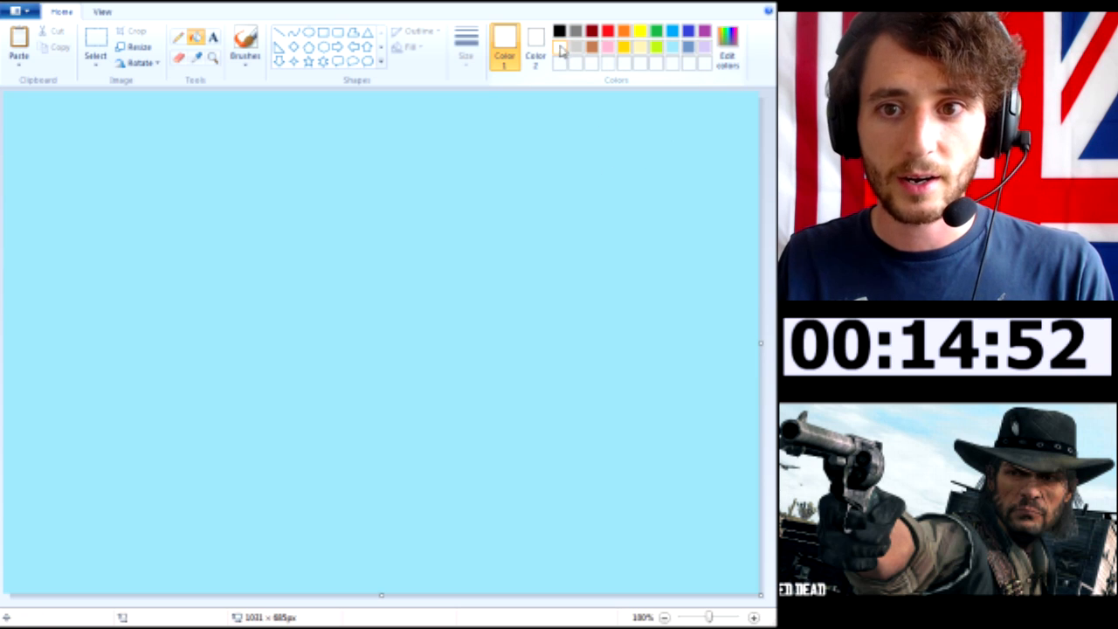
Mix a paler blue from light turquoise by raising its luminosity to 215 (RGB 211, 239, 245)
{"action": "left_click", "coordinate": [726, 63]}
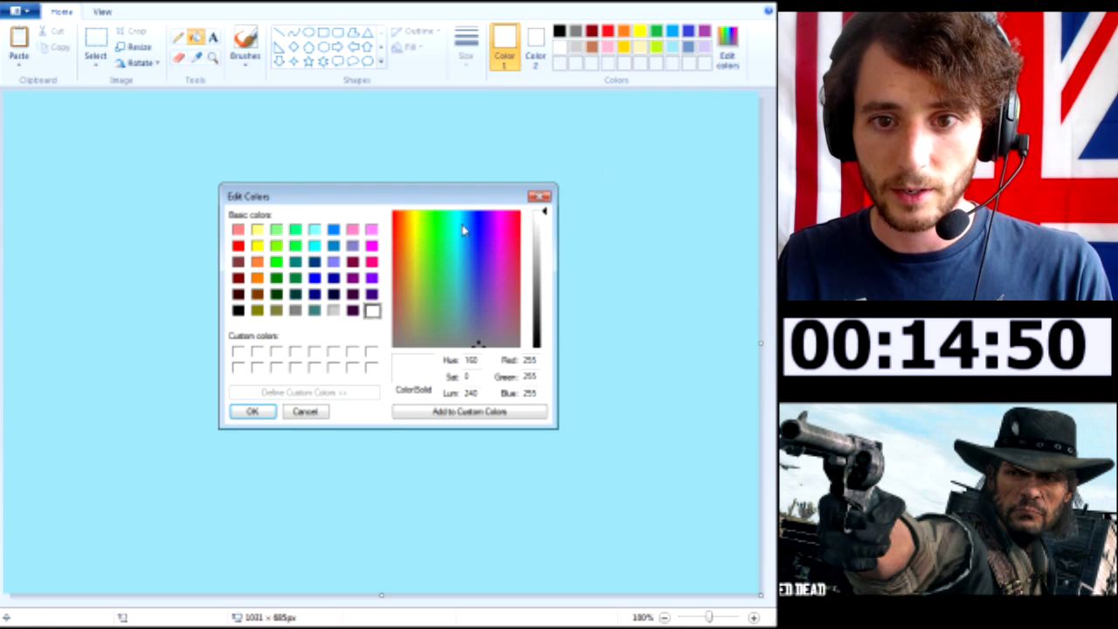
{"action": "left_click", "coordinate": [288, 418]}
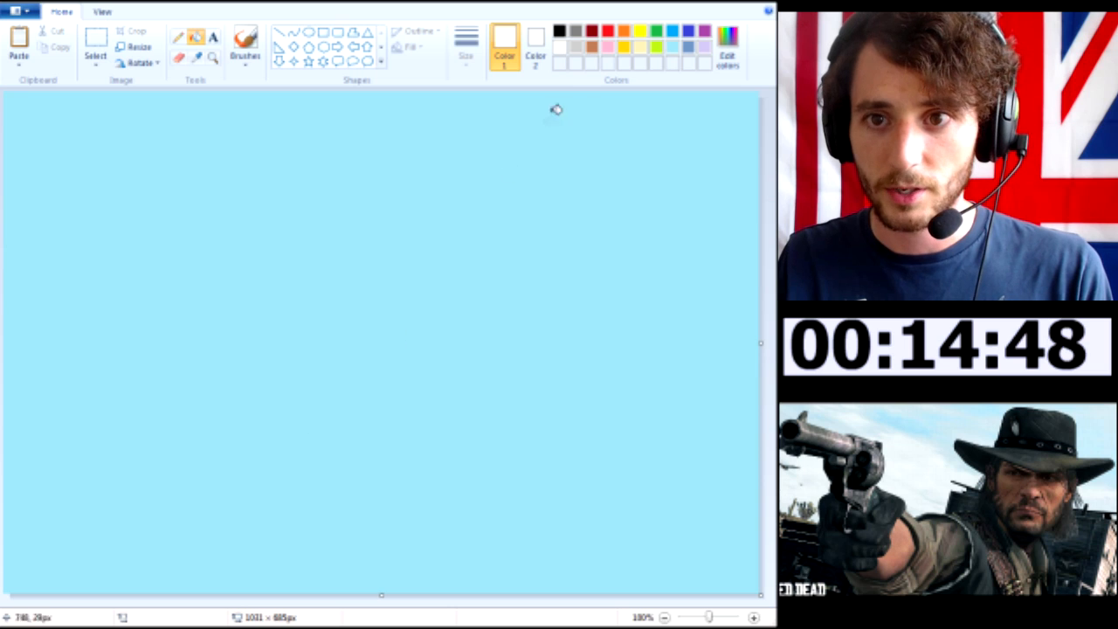
{"action": "left_click", "coordinate": [673, 48]}
{"action": "left_click", "coordinate": [728, 59]}
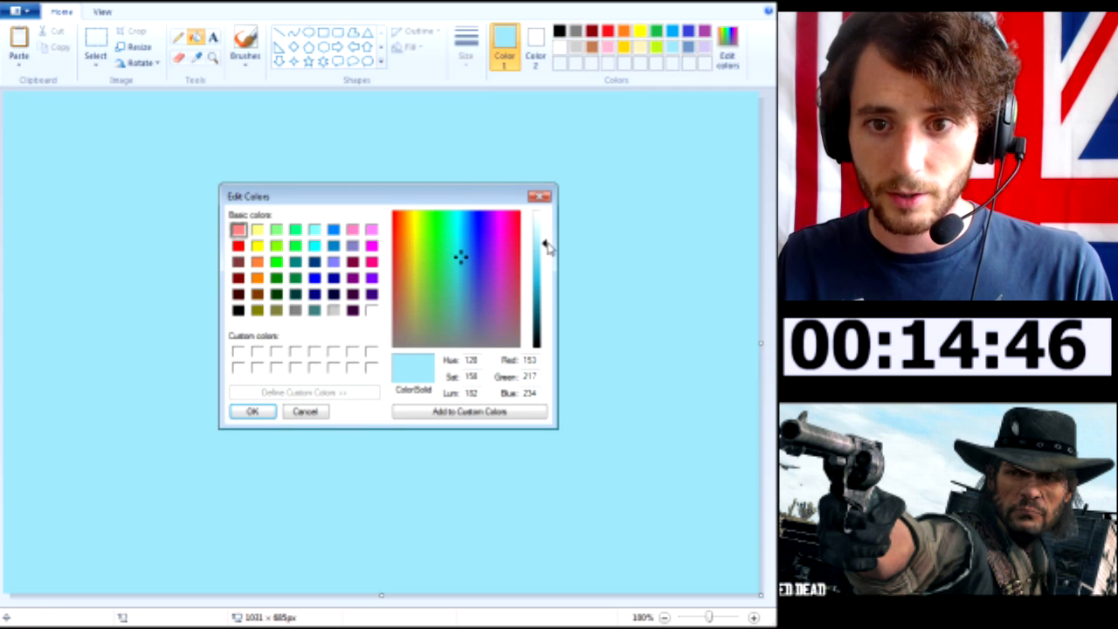
{"action": "left_click_drag", "start_coordinate": [546, 246], "coordinate": [546, 233]}
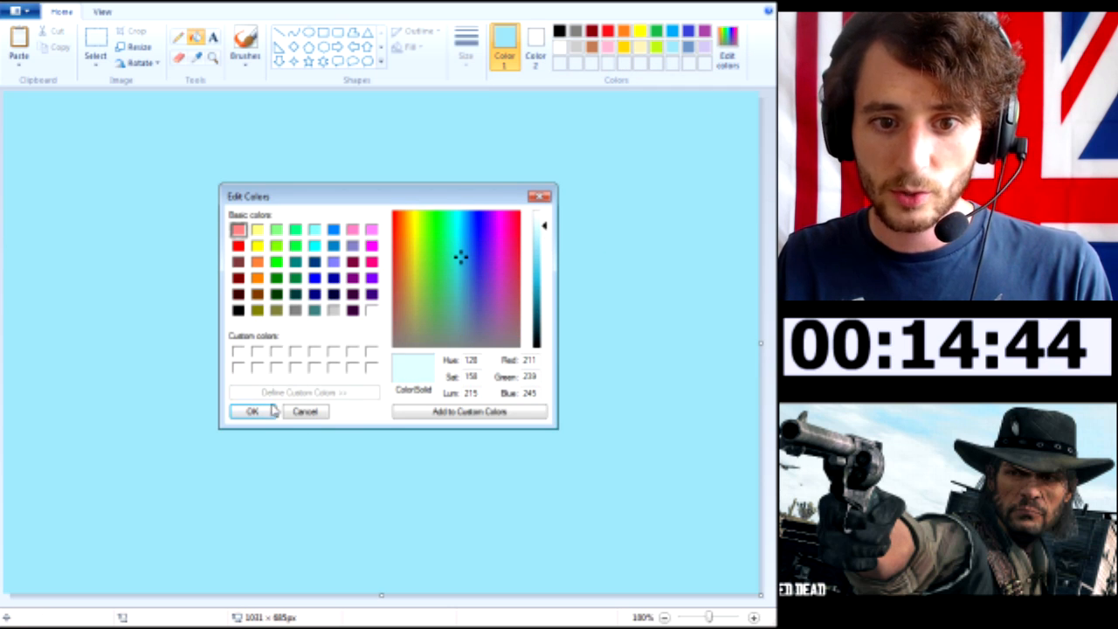
{"action": "left_click", "coordinate": [272, 412]}
Paint streaky pale clouds across the upper two thirds of the sky with the watercolour brush
{"action": "left_click", "coordinate": [246, 48]}
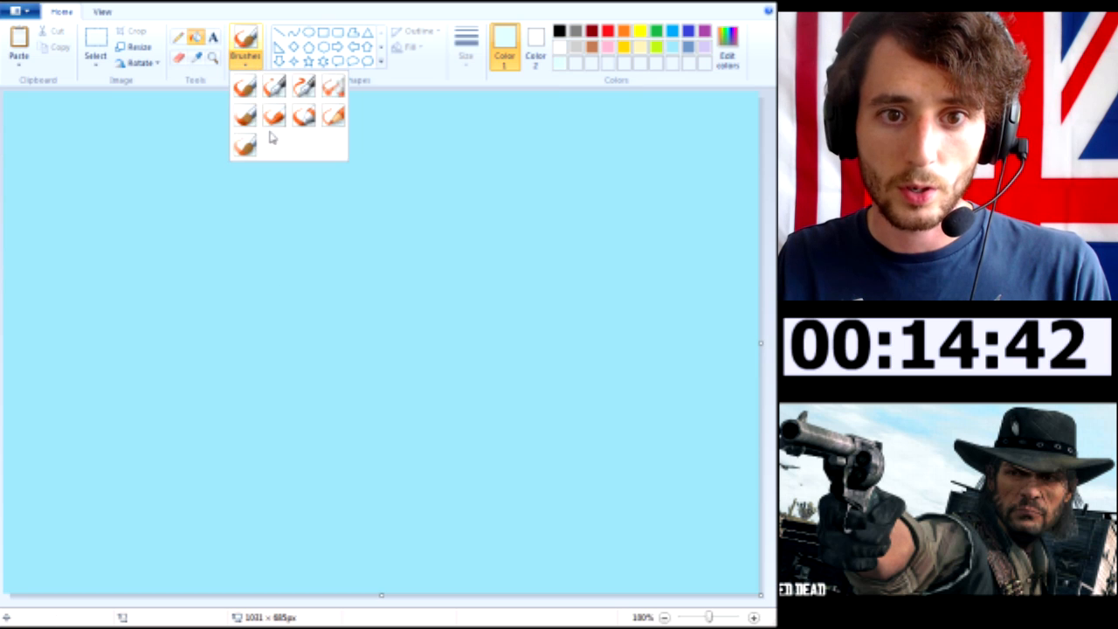
{"action": "left_click", "coordinate": [245, 145]}
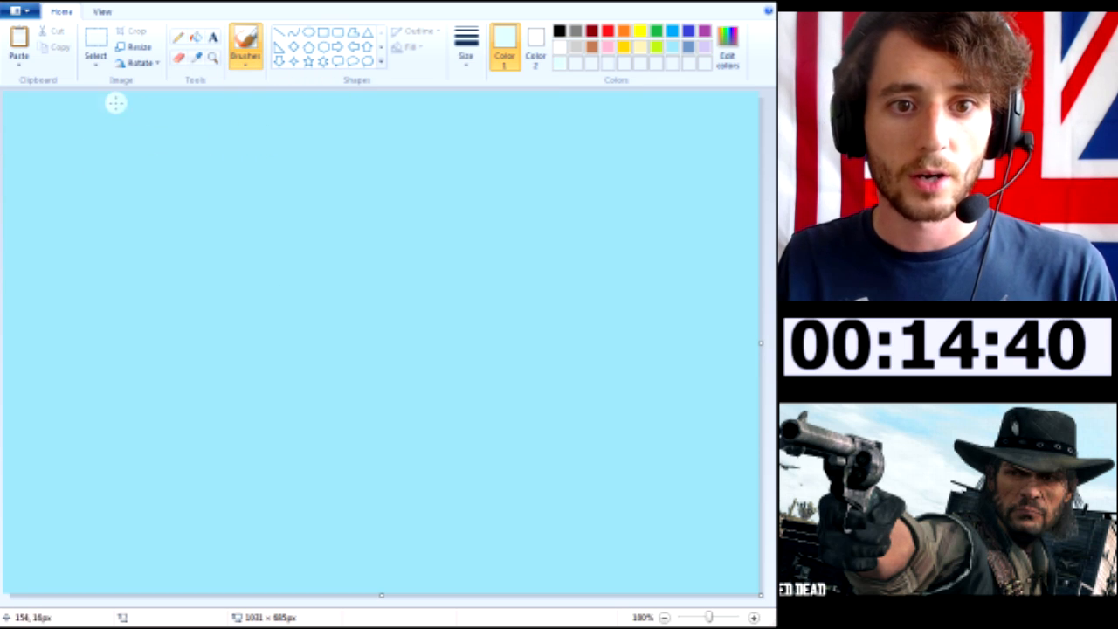
{"action": "left_click_drag", "start_coordinate": [47, 106], "coordinate": [210, 118]}
{"action": "mouse_move", "coordinate": [85, 132]}
{"action": "left_mouse_down"}
{"action": "mouse_move", "coordinate": [265, 157]}
{"action": "mouse_move", "coordinate": [10, 112]}
{"action": "left_mouse_up"}
{"action": "mouse_move", "coordinate": [166, 137]}
{"action": "left_mouse_down"}
{"action": "mouse_move", "coordinate": [171, 172]}
{"action": "mouse_move", "coordinate": [348, 226]}
{"action": "left_mouse_up"}
{"action": "mouse_move", "coordinate": [175, 262]}
{"action": "left_mouse_down"}
{"action": "mouse_move", "coordinate": [259, 302]}
{"action": "mouse_move", "coordinate": [336, 395]}
{"action": "left_mouse_up"}
{"action": "mouse_move", "coordinate": [472, 112]}
{"action": "left_mouse_down"}
{"action": "mouse_move", "coordinate": [747, 129]}
{"action": "mouse_move", "coordinate": [699, 177]}
{"action": "left_mouse_up"}
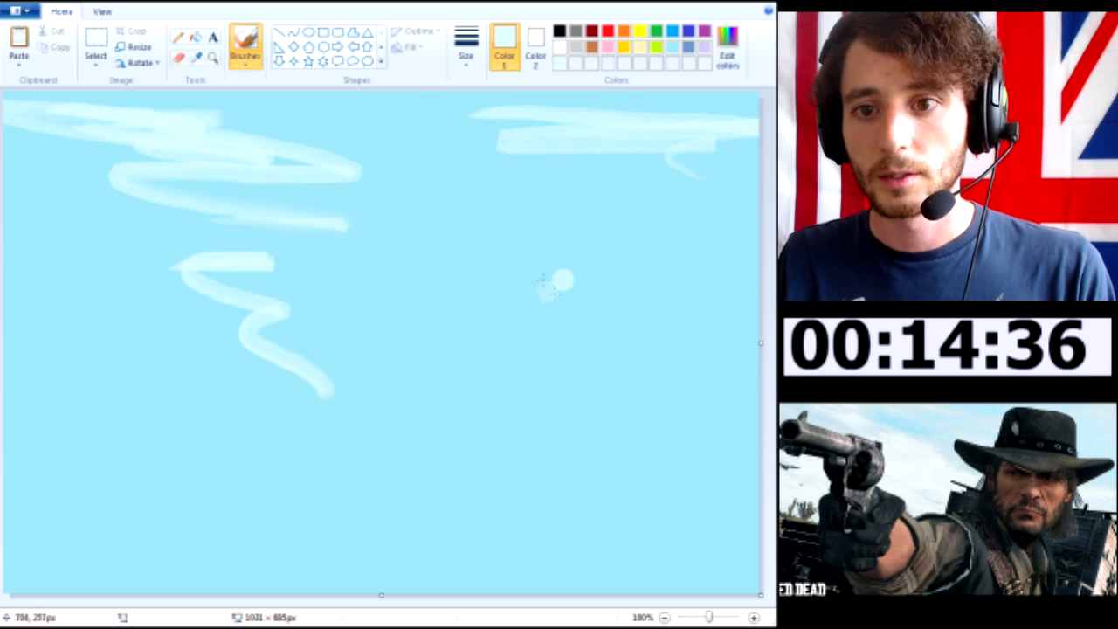
{"action": "left_click_drag", "start_coordinate": [494, 152], "coordinate": [745, 275]}
{"action": "mouse_move", "coordinate": [418, 210]}
{"action": "left_mouse_down"}
{"action": "mouse_move", "coordinate": [638, 192]}
{"action": "mouse_move", "coordinate": [683, 213]}
{"action": "left_mouse_up"}
{"action": "mouse_move", "coordinate": [132, 218]}
{"action": "left_mouse_down"}
{"action": "mouse_move", "coordinate": [118, 222]}
{"action": "mouse_move", "coordinate": [315, 255]}
{"action": "mouse_move", "coordinate": [78, 227]}
{"action": "mouse_move", "coordinate": [39, 245]}
{"action": "mouse_move", "coordinate": [175, 280]}
{"action": "mouse_move", "coordinate": [382, 280]}
{"action": "mouse_move", "coordinate": [449, 242]}
{"action": "mouse_move", "coordinate": [502, 320]}
{"action": "mouse_move", "coordinate": [190, 306]}
{"action": "left_mouse_up"}
{"action": "mouse_move", "coordinate": [112, 325]}
{"action": "left_mouse_down"}
{"action": "mouse_move", "coordinate": [44, 331]}
{"action": "mouse_move", "coordinate": [184, 346]}
{"action": "mouse_move", "coordinate": [262, 281]}
{"action": "mouse_move", "coordinate": [173, 165]}
{"action": "mouse_move", "coordinate": [96, 224]}
{"action": "mouse_move", "coordinate": [616, 338]}
{"action": "left_mouse_up"}
{"action": "mouse_move", "coordinate": [476, 236]}
{"action": "left_mouse_down"}
{"action": "mouse_move", "coordinate": [580, 245]}
{"action": "mouse_move", "coordinate": [499, 270]}
{"action": "left_mouse_up"}
{"action": "mouse_move", "coordinate": [572, 293]}
{"action": "left_mouse_down"}
{"action": "mouse_move", "coordinate": [355, 346]}
{"action": "mouse_move", "coordinate": [636, 313]}
{"action": "left_mouse_up"}
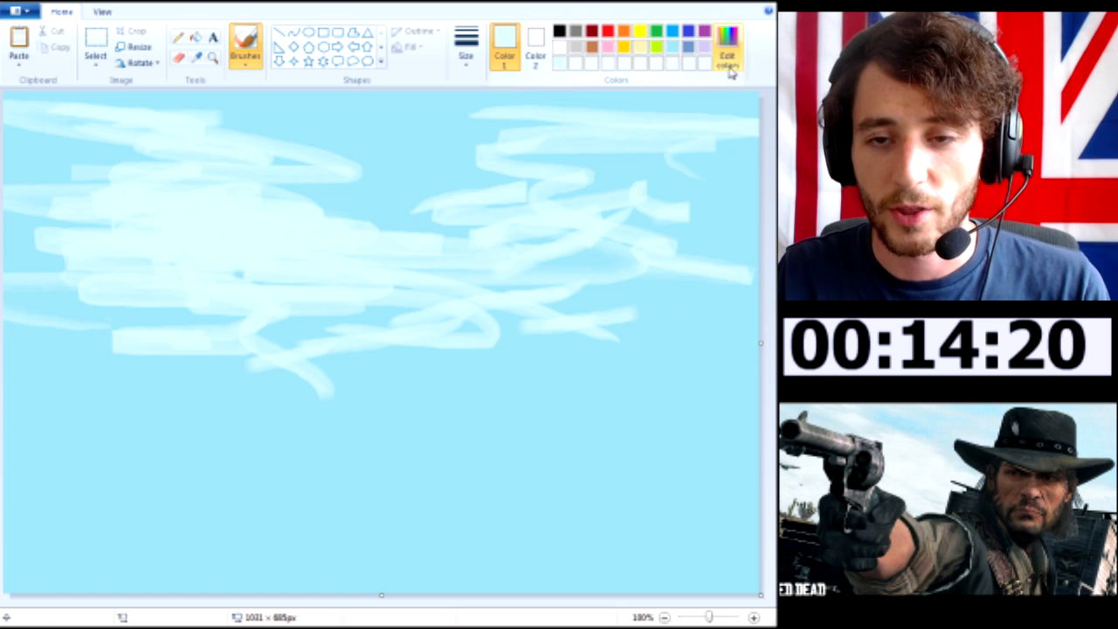
Outline the cowboy hat's brim and tall crown in dark grey over the clouds in the upper right of the sky
{"action": "left_click", "coordinate": [577, 34]}
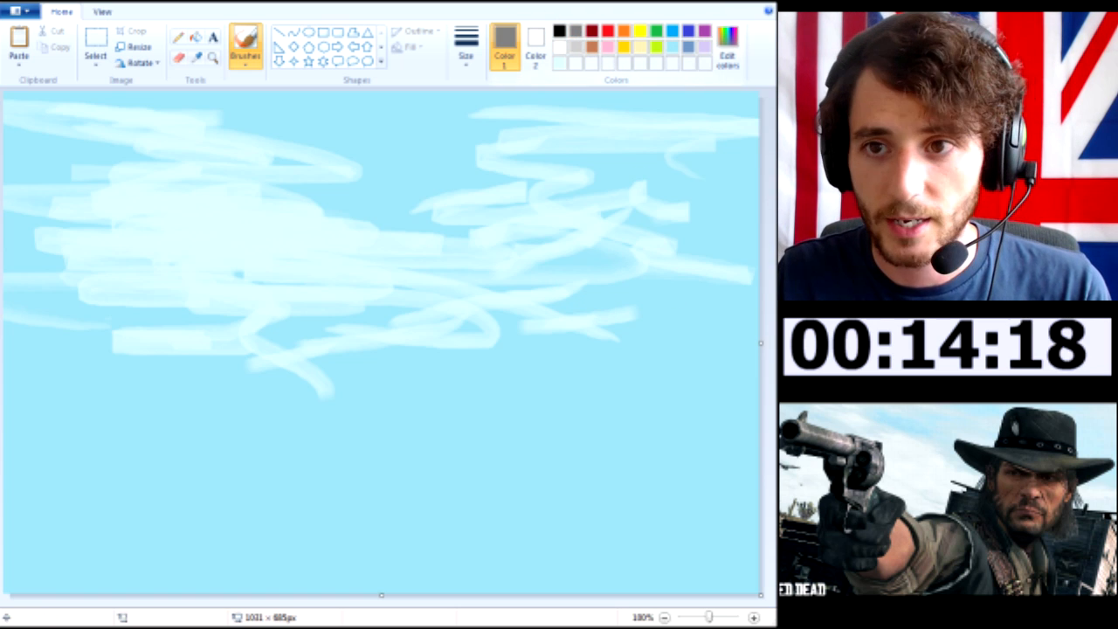
{"action": "left_click", "coordinate": [729, 63]}
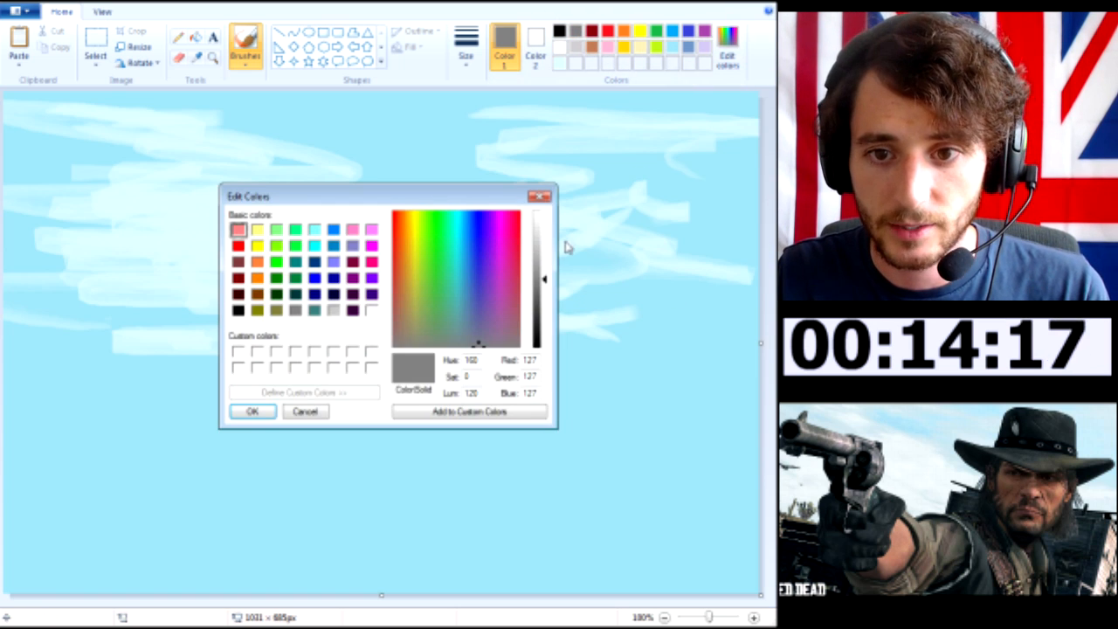
{"action": "left_click", "coordinate": [305, 414]}
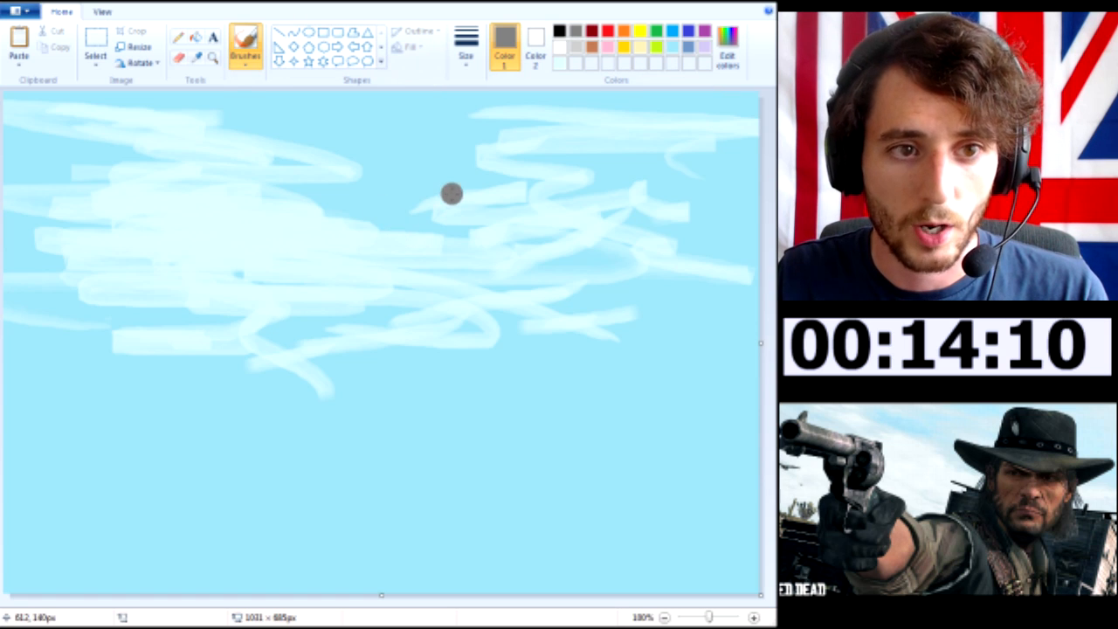
{"action": "mouse_move", "coordinate": [455, 136]}
{"action": "left_mouse_down"}
{"action": "mouse_move", "coordinate": [629, 134]}
{"action": "mouse_move", "coordinate": [665, 147]}
{"action": "mouse_move", "coordinate": [673, 175]}
{"action": "left_mouse_up"}
{"action": "key", "text": "ctrl+z"}
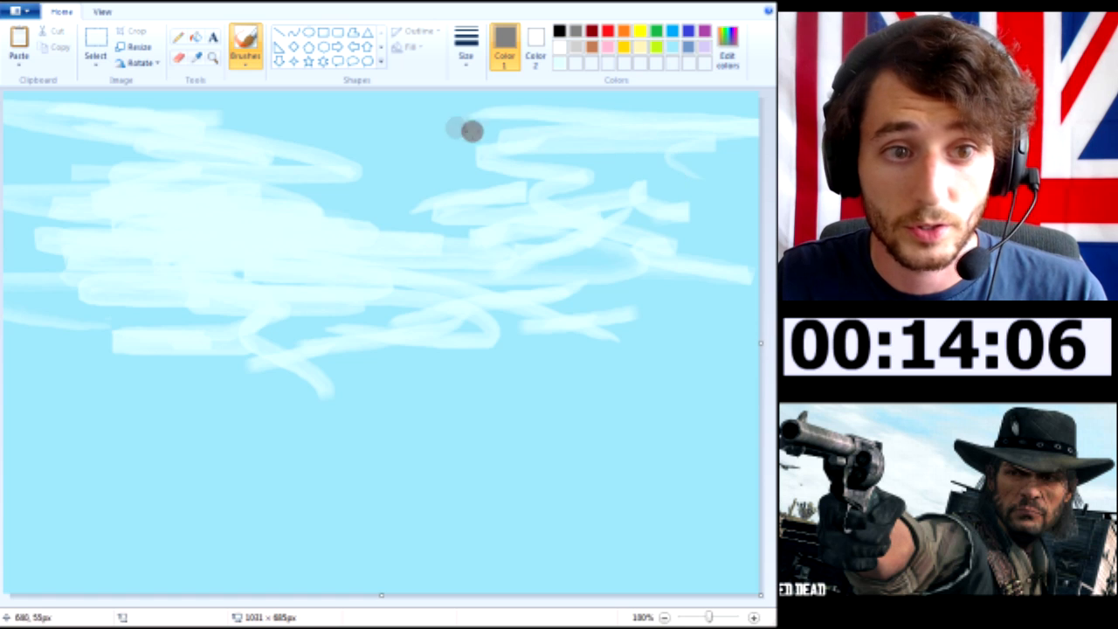
{"action": "mouse_move", "coordinate": [649, 230]}
{"action": "left_mouse_down"}
{"action": "mouse_move", "coordinate": [749, 225]}
{"action": "mouse_move", "coordinate": [649, 274]}
{"action": "left_mouse_up"}
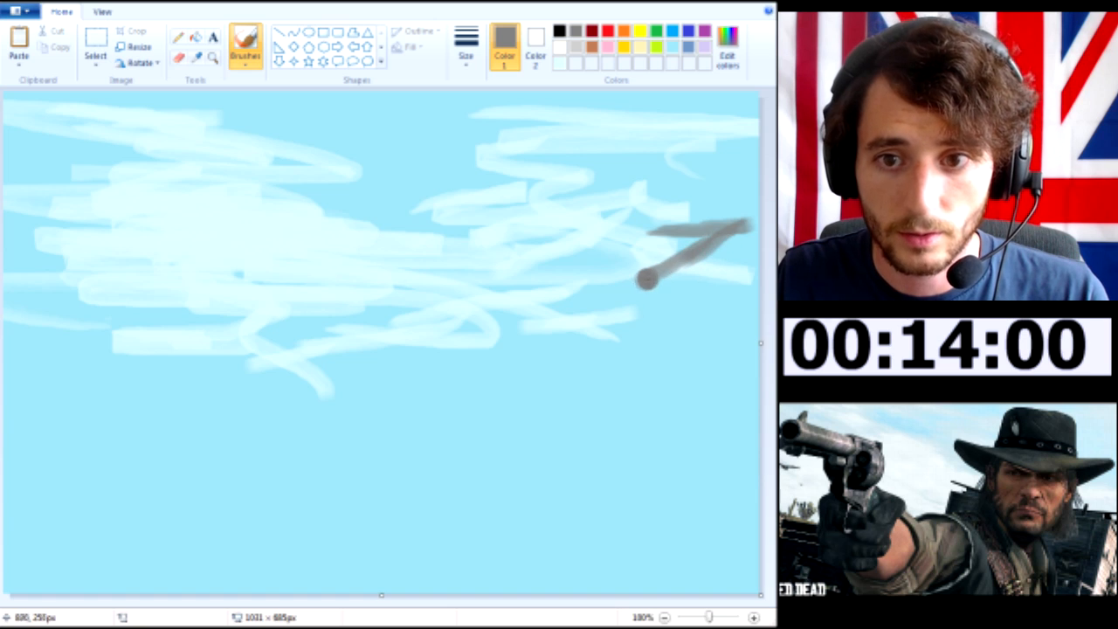
{"action": "mouse_move", "coordinate": [691, 230]}
{"action": "left_mouse_down"}
{"action": "mouse_move", "coordinate": [440, 226]}
{"action": "mouse_move", "coordinate": [310, 194]}
{"action": "mouse_move", "coordinate": [379, 257]}
{"action": "left_mouse_up"}
{"action": "mouse_move", "coordinate": [403, 199]}
{"action": "left_mouse_down"}
{"action": "mouse_move", "coordinate": [401, 117]}
{"action": "mouse_move", "coordinate": [414, 103]}
{"action": "mouse_move", "coordinate": [421, 132]}
{"action": "mouse_move", "coordinate": [418, 101]}
{"action": "mouse_move", "coordinate": [438, 95]}
{"action": "mouse_move", "coordinate": [648, 129]}
{"action": "left_mouse_up"}
{"action": "mouse_move", "coordinate": [571, 114]}
{"action": "left_mouse_down"}
{"action": "mouse_move", "coordinate": [637, 102]}
{"action": "mouse_move", "coordinate": [636, 116]}
{"action": "mouse_move", "coordinate": [603, 106]}
{"action": "mouse_move", "coordinate": [643, 107]}
{"action": "mouse_move", "coordinate": [663, 152]}
{"action": "mouse_move", "coordinate": [663, 216]}
{"action": "left_mouse_up"}
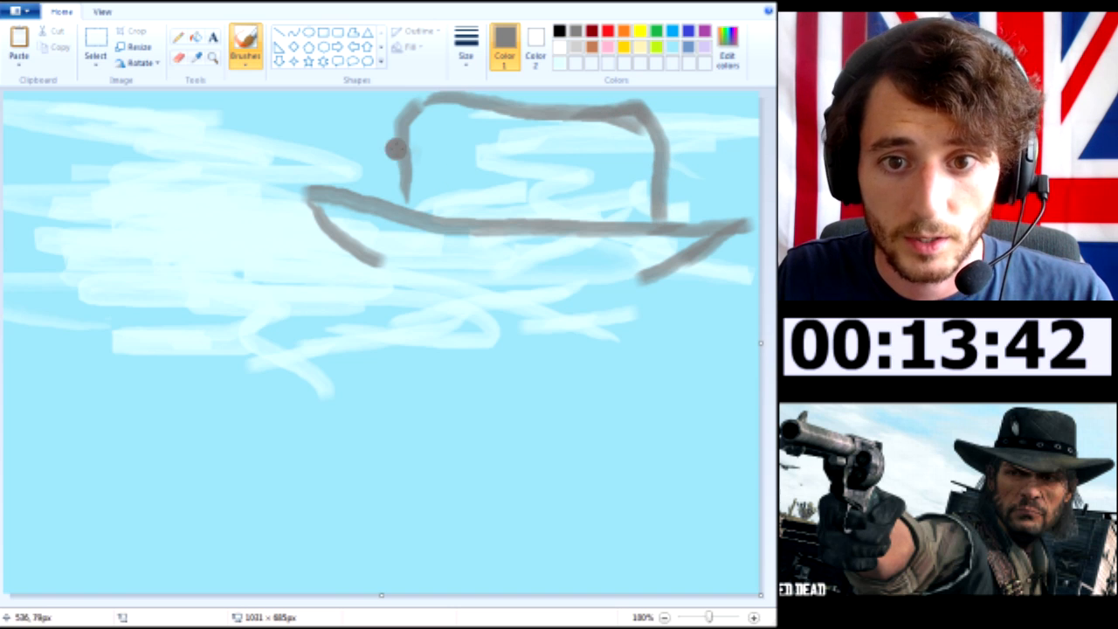
Add creases to the left of the hat's crown and fill in the curved brim with dark grey strokes
{"action": "mouse_move", "coordinate": [437, 98]}
{"action": "left_mouse_down"}
{"action": "mouse_move", "coordinate": [548, 125]}
{"action": "mouse_move", "coordinate": [452, 109]}
{"action": "mouse_move", "coordinate": [440, 116]}
{"action": "mouse_move", "coordinate": [436, 175]}
{"action": "left_mouse_up"}
{"action": "left_click_drag", "start_coordinate": [403, 160], "coordinate": [411, 204]}
{"action": "mouse_move", "coordinate": [344, 200]}
{"action": "left_mouse_down"}
{"action": "mouse_move", "coordinate": [356, 231]}
{"action": "mouse_move", "coordinate": [406, 251]}
{"action": "mouse_move", "coordinate": [332, 198]}
{"action": "mouse_move", "coordinate": [371, 219]}
{"action": "mouse_move", "coordinate": [342, 191]}
{"action": "mouse_move", "coordinate": [477, 262]}
{"action": "left_mouse_up"}
{"action": "mouse_move", "coordinate": [394, 215]}
{"action": "left_mouse_down"}
{"action": "mouse_move", "coordinate": [527, 288]}
{"action": "mouse_move", "coordinate": [629, 277]}
{"action": "mouse_move", "coordinate": [730, 229]}
{"action": "mouse_move", "coordinate": [526, 248]}
{"action": "mouse_move", "coordinate": [603, 258]}
{"action": "mouse_move", "coordinate": [429, 218]}
{"action": "mouse_move", "coordinate": [578, 256]}
{"action": "left_mouse_up"}
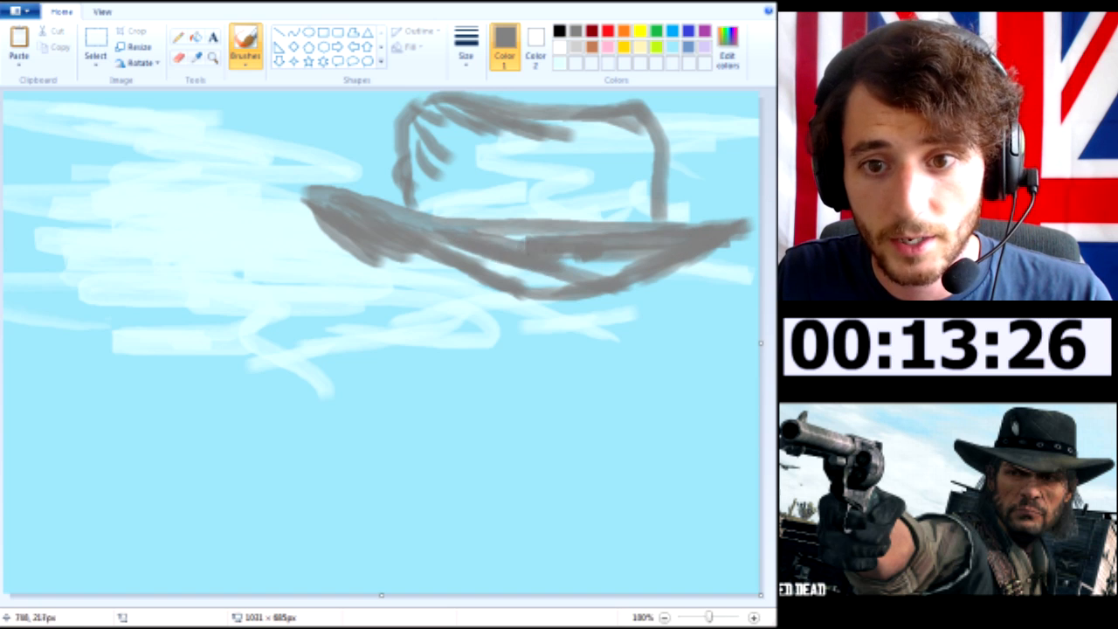
{"action": "mouse_move", "coordinate": [732, 243]}
{"action": "left_mouse_down"}
{"action": "mouse_move", "coordinate": [719, 272]}
{"action": "mouse_move", "coordinate": [671, 306]}
{"action": "mouse_move", "coordinate": [670, 279]}
{"action": "mouse_move", "coordinate": [692, 284]}
{"action": "mouse_move", "coordinate": [741, 247]}
{"action": "left_mouse_up"}
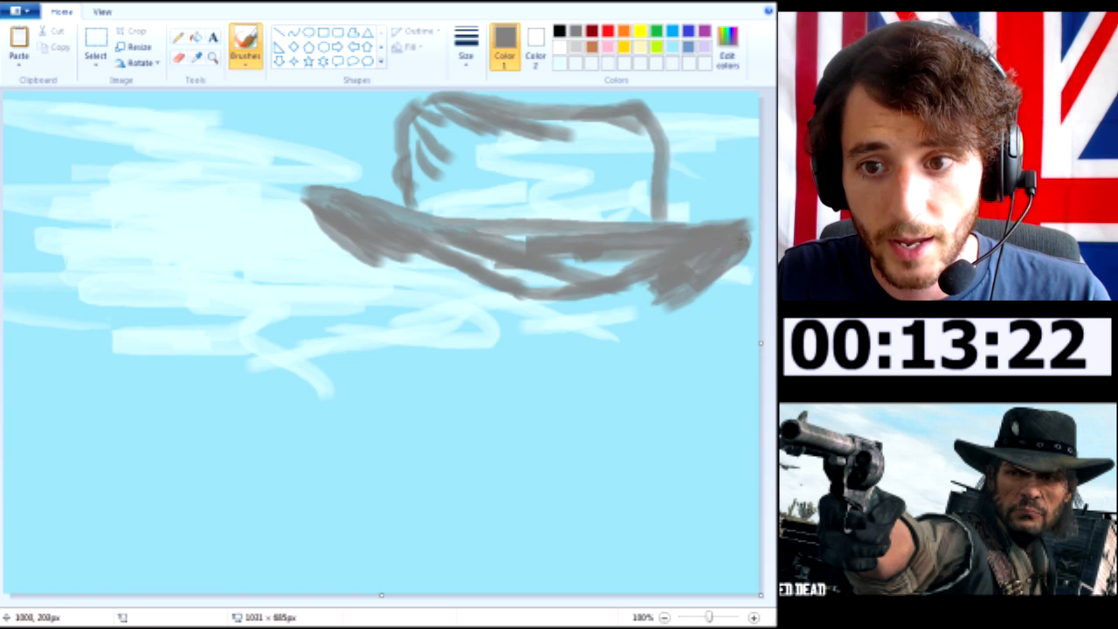
{"action": "mouse_move", "coordinate": [531, 295]}
{"action": "left_mouse_down"}
{"action": "mouse_move", "coordinate": [588, 271]}
{"action": "mouse_move", "coordinate": [457, 245]}
{"action": "mouse_move", "coordinate": [463, 252]}
{"action": "mouse_move", "coordinate": [504, 238]}
{"action": "mouse_move", "coordinate": [395, 212]}
{"action": "mouse_move", "coordinate": [498, 273]}
{"action": "mouse_move", "coordinate": [478, 256]}
{"action": "mouse_move", "coordinate": [517, 266]}
{"action": "mouse_move", "coordinate": [456, 236]}
{"action": "mouse_move", "coordinate": [360, 230]}
{"action": "mouse_move", "coordinate": [414, 201]}
{"action": "left_mouse_up"}
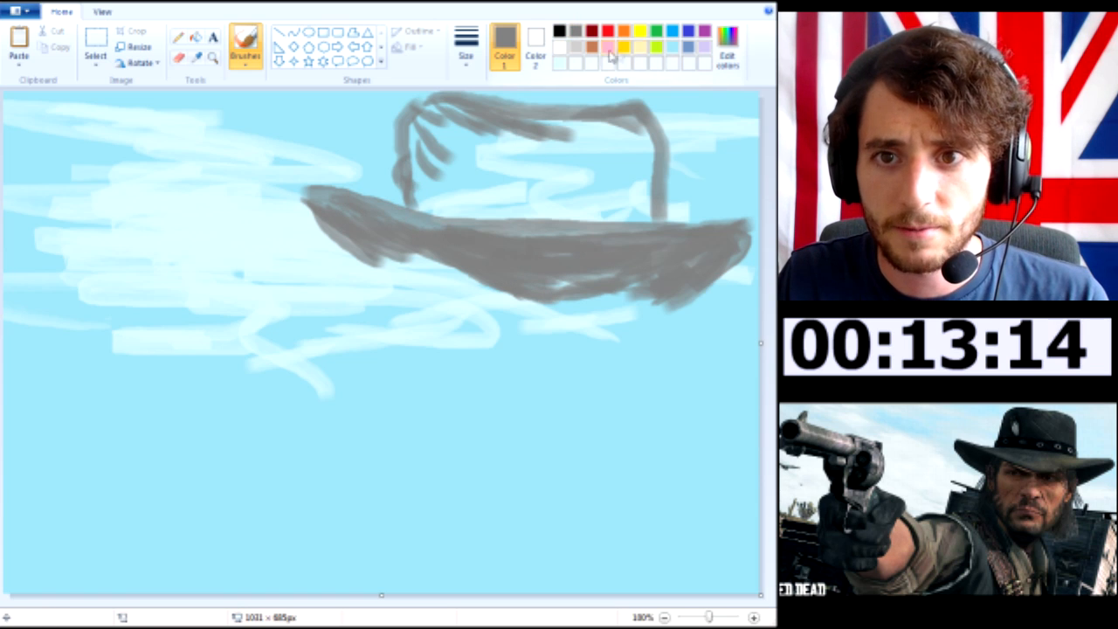
Mix a skin tone from light yellow with hue 21, saturation 148 and luminosity 195 (RGB 237, 208, 177)
{"action": "left_click", "coordinate": [641, 48]}
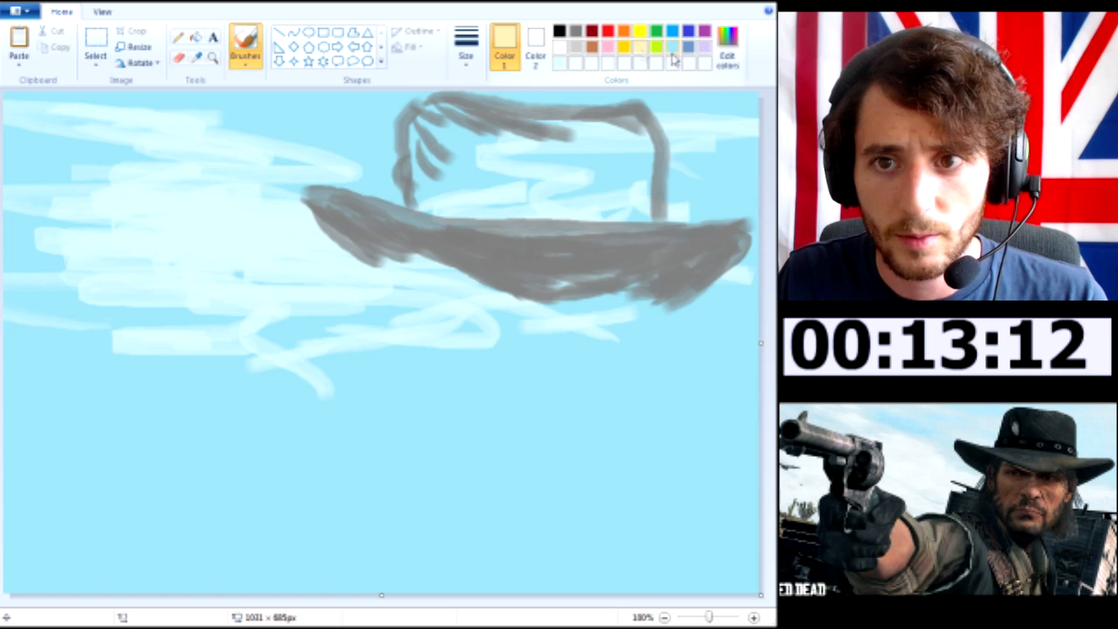
{"action": "left_click", "coordinate": [727, 48]}
{"action": "left_click", "coordinate": [406, 266]}
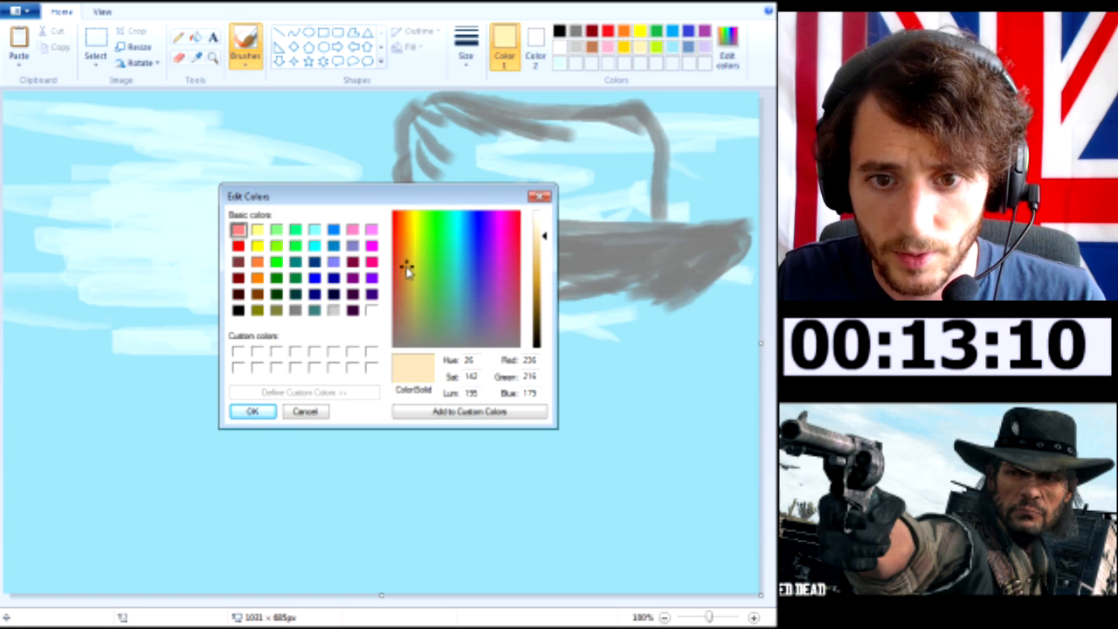
{"action": "left_click", "coordinate": [399, 265]}
{"action": "left_click", "coordinate": [404, 265]}
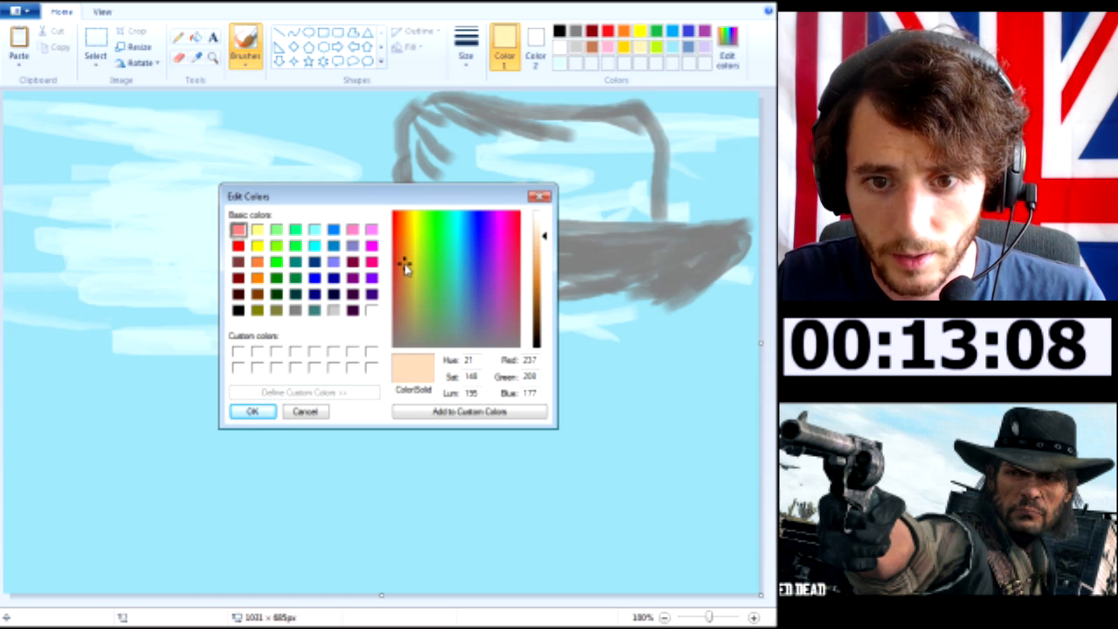
{"action": "left_click", "coordinate": [253, 413]}
Paint the forehead edge under the hat brim and the upper left side of the face in the skin tone
{"action": "mouse_move", "coordinate": [387, 302]}
{"action": "left_mouse_down"}
{"action": "mouse_move", "coordinate": [386, 267]}
{"action": "mouse_move", "coordinate": [400, 303]}
{"action": "left_mouse_up"}
{"action": "mouse_move", "coordinate": [409, 272]}
{"action": "left_mouse_down"}
{"action": "mouse_move", "coordinate": [403, 309]}
{"action": "mouse_move", "coordinate": [454, 274]}
{"action": "mouse_move", "coordinate": [554, 317]}
{"action": "mouse_move", "coordinate": [520, 298]}
{"action": "mouse_move", "coordinate": [634, 291]}
{"action": "mouse_move", "coordinate": [658, 330]}
{"action": "mouse_move", "coordinate": [647, 308]}
{"action": "mouse_move", "coordinate": [644, 323]}
{"action": "mouse_move", "coordinate": [658, 321]}
{"action": "mouse_move", "coordinate": [650, 296]}
{"action": "mouse_move", "coordinate": [655, 320]}
{"action": "mouse_move", "coordinate": [633, 287]}
{"action": "mouse_move", "coordinate": [510, 299]}
{"action": "left_mouse_up"}
{"action": "mouse_move", "coordinate": [412, 254]}
{"action": "left_mouse_down"}
{"action": "mouse_move", "coordinate": [407, 280]}
{"action": "mouse_move", "coordinate": [377, 262]}
{"action": "mouse_move", "coordinate": [381, 362]}
{"action": "left_mouse_up"}
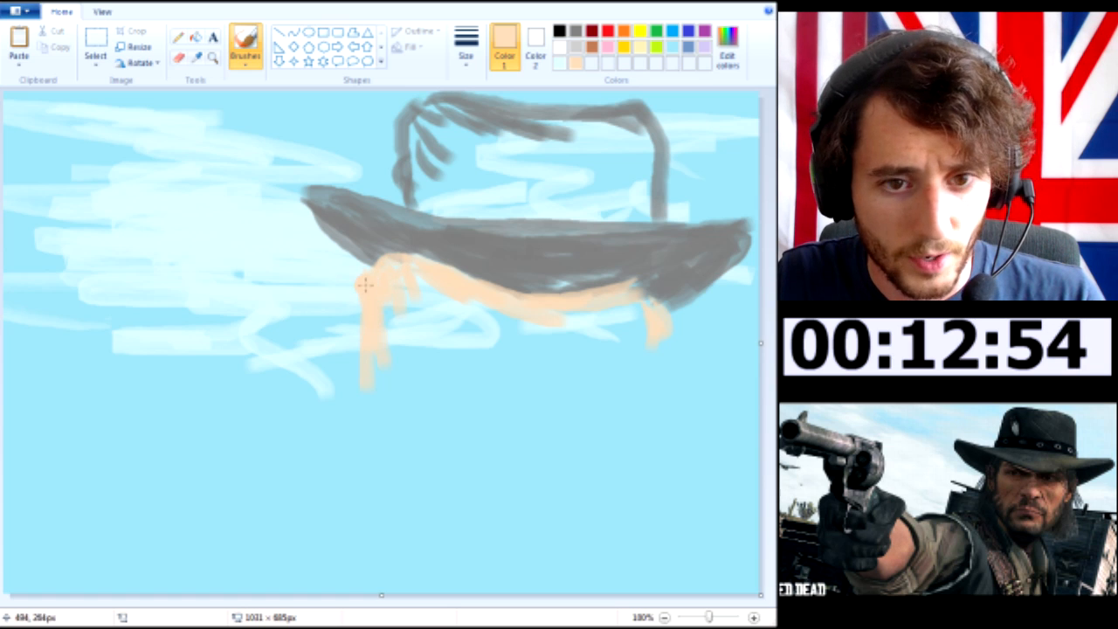
{"action": "left_click_drag", "start_coordinate": [365, 285], "coordinate": [358, 347]}
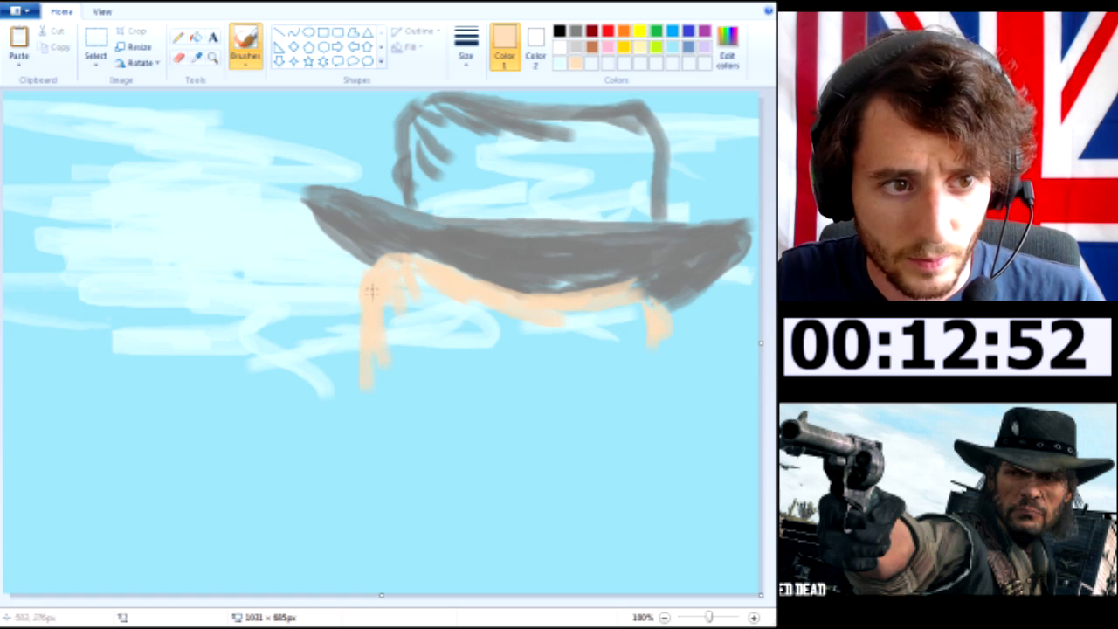
Try a rounded jaw outline in the skin tone below the hat, and undo its strokes
{"action": "left_click_drag", "start_coordinate": [369, 353], "coordinate": [376, 396]}
{"action": "mouse_move", "coordinate": [411, 443]}
{"action": "left_mouse_down"}
{"action": "mouse_move", "coordinate": [463, 503]}
{"action": "mouse_move", "coordinate": [551, 525]}
{"action": "left_mouse_up"}
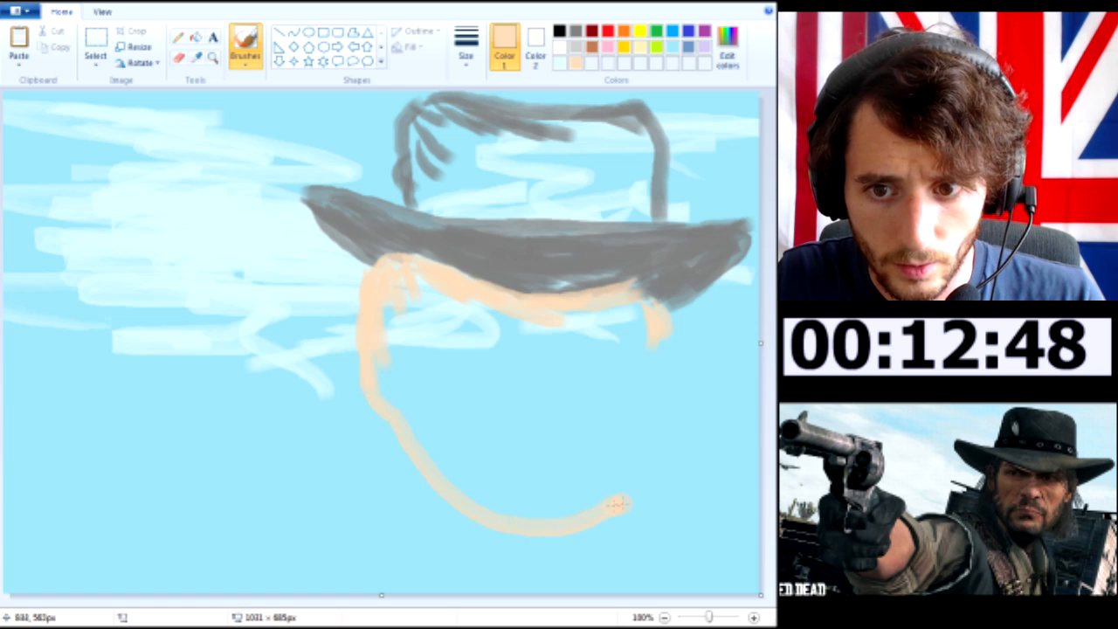
{"action": "left_click_drag", "start_coordinate": [609, 505], "coordinate": [643, 488]}
{"action": "left_click_drag", "start_coordinate": [662, 339], "coordinate": [645, 424]}
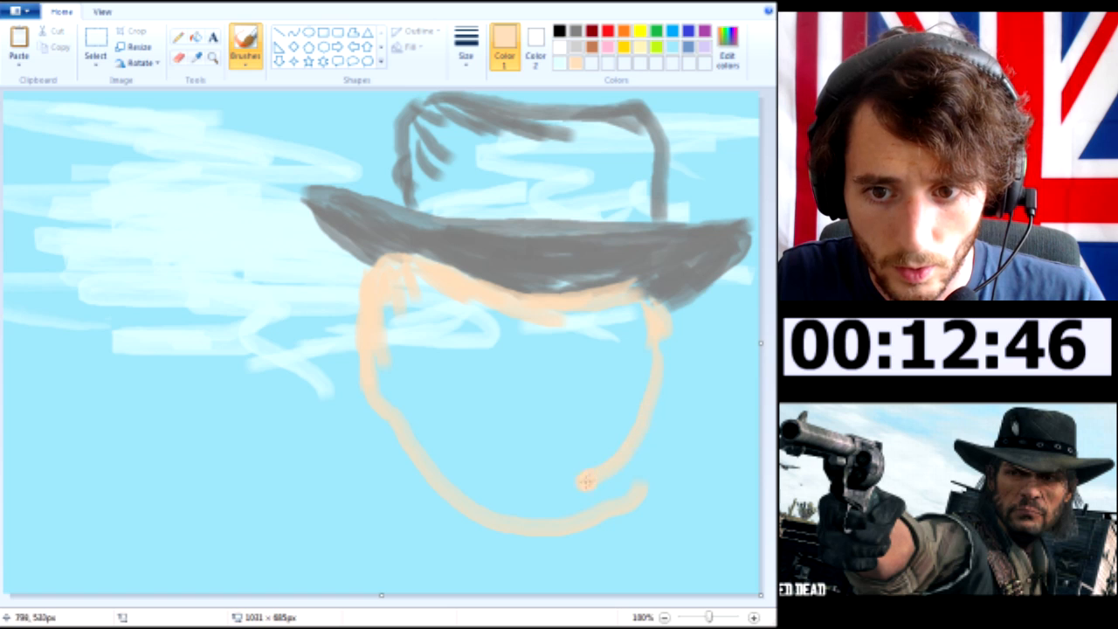
{"action": "left_click_drag", "start_coordinate": [589, 478], "coordinate": [511, 522]}
{"action": "key", "text": "ctrl+z"}
{"action": "key", "text": "ctrl+z"}
{"action": "key", "text": "ctrl+z"}
{"action": "key", "text": "ctrl+z"}
{"action": "key", "text": "ctrl+z"}
Outline the face with an angular jaw and straight sides in the skin tone, adding short neck marks beneath it
{"action": "mouse_move", "coordinate": [368, 368]}
{"action": "left_mouse_down"}
{"action": "mouse_move", "coordinate": [415, 425]}
{"action": "mouse_move", "coordinate": [379, 397]}
{"action": "mouse_move", "coordinate": [383, 447]}
{"action": "mouse_move", "coordinate": [497, 517]}
{"action": "mouse_move", "coordinate": [565, 515]}
{"action": "left_mouse_up"}
{"action": "key", "text": "ctrl+z"}
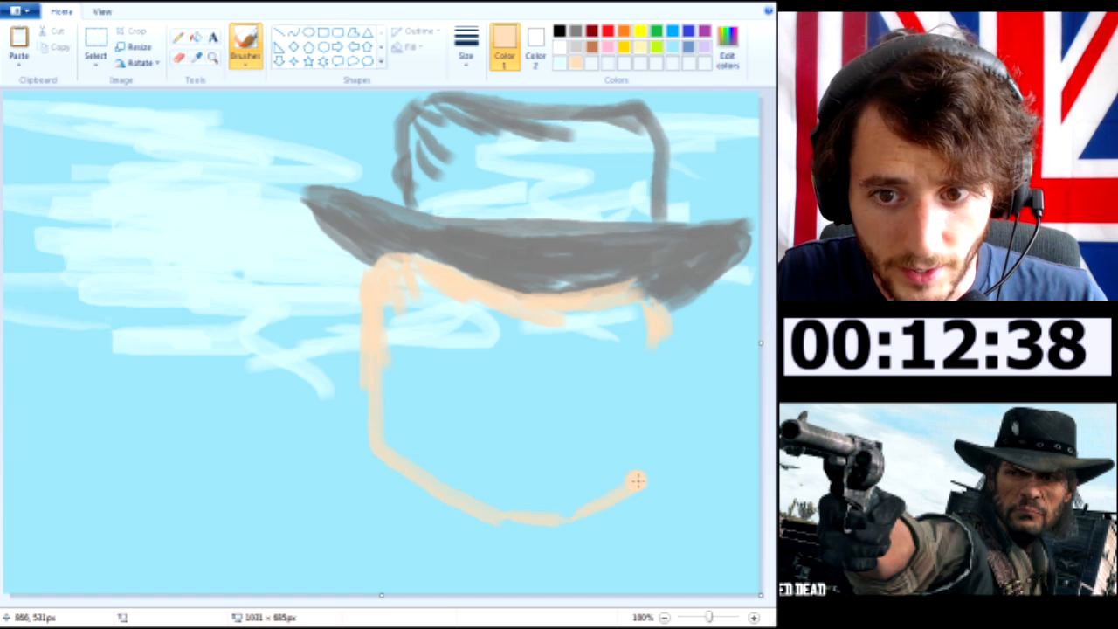
{"action": "left_click_drag", "start_coordinate": [637, 481], "coordinate": [647, 474]}
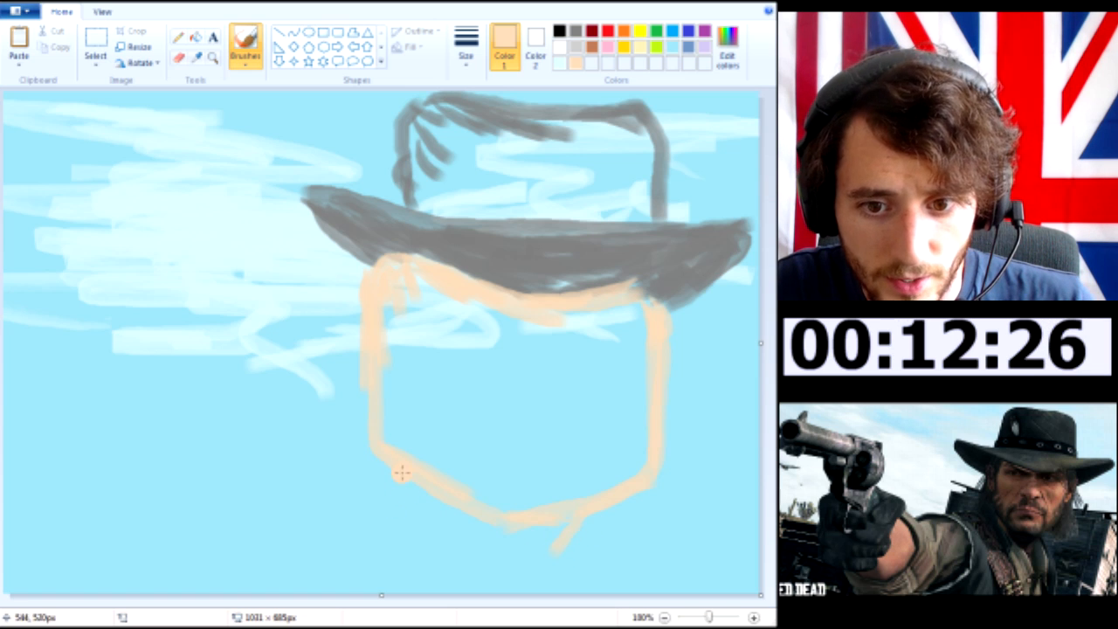
{"action": "left_click_drag", "start_coordinate": [428, 502], "coordinate": [425, 519]}
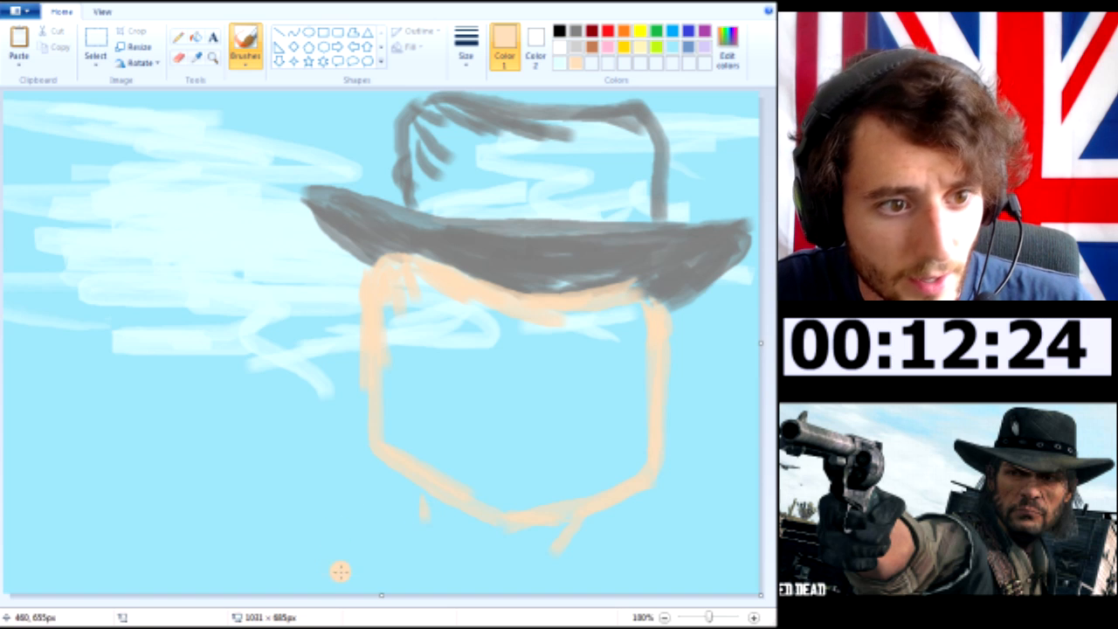
Sketch the shoulder contour as two dark grey lines meeting in a peak at the lower left of the jaw
{"action": "left_click", "coordinate": [575, 31]}
{"action": "left_click_drag", "start_coordinate": [351, 471], "coordinate": [446, 594]}
{"action": "left_click_drag", "start_coordinate": [347, 475], "coordinate": [280, 503]}
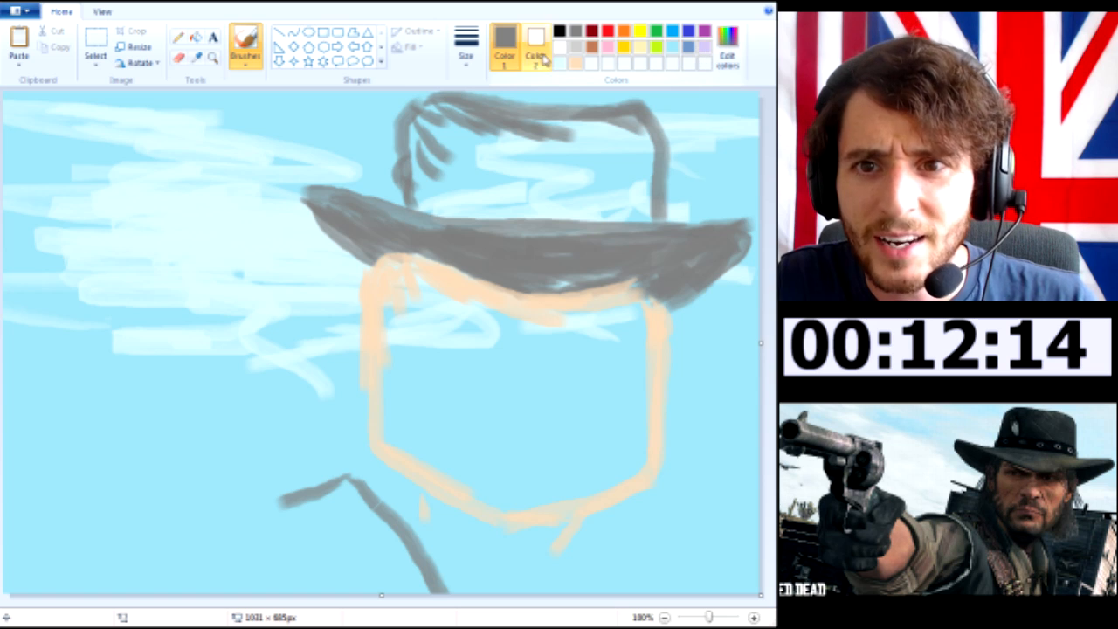
Mix a muted beige paint colour starting from light grey
{"action": "left_click", "coordinate": [576, 47]}
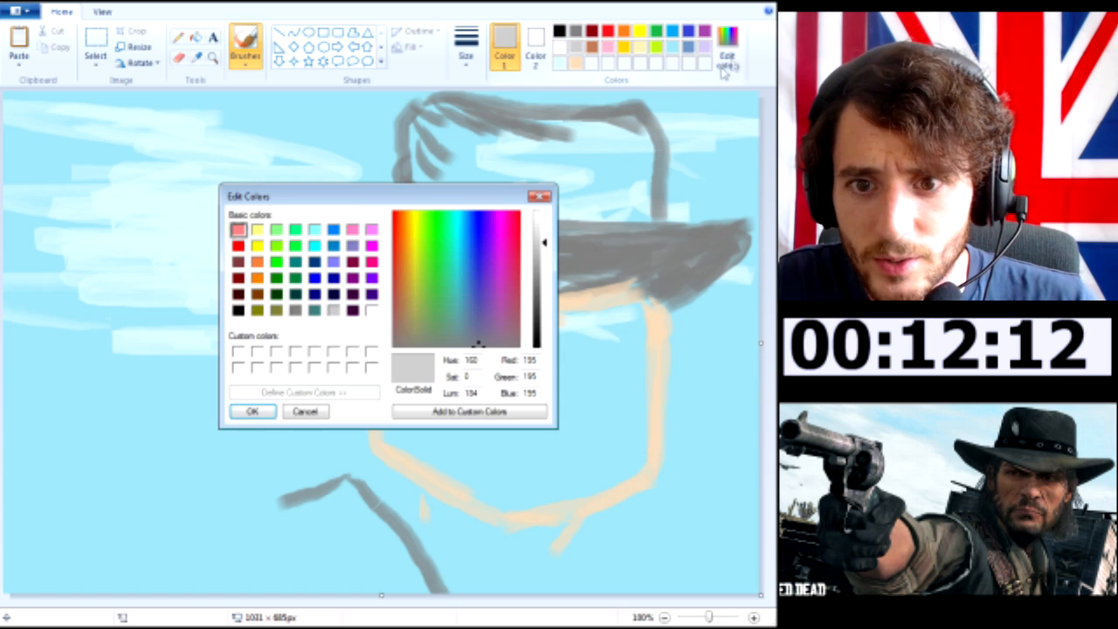
{"action": "left_click", "coordinate": [728, 54]}
{"action": "left_click_drag", "start_coordinate": [443, 303], "coordinate": [416, 326]}
{"action": "left_click", "coordinate": [252, 412]}
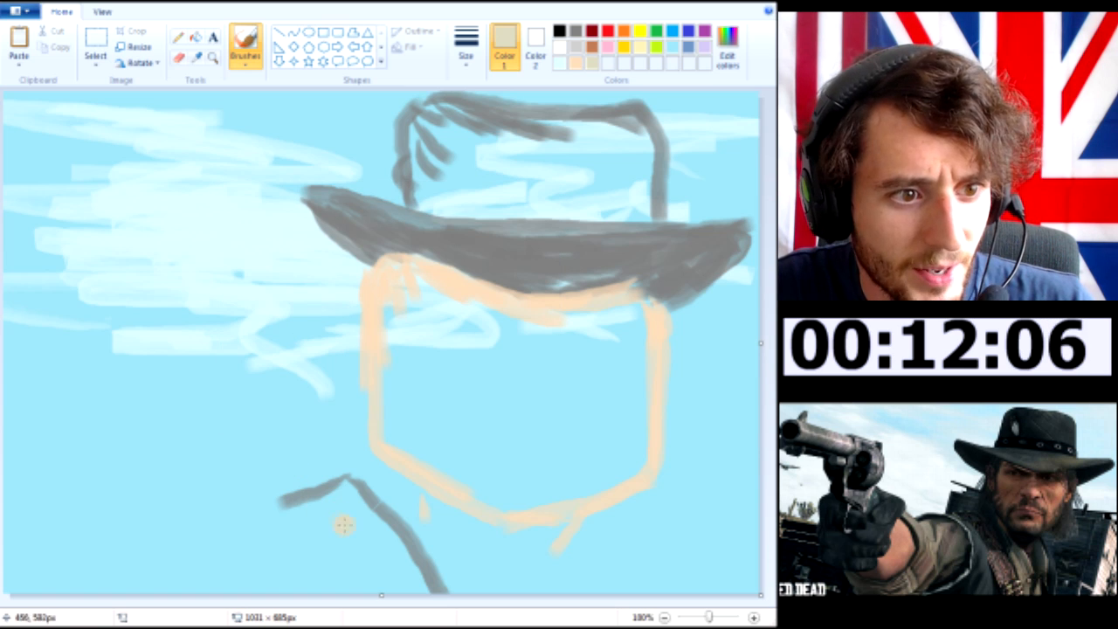
Fill the sleeve below the shoulder contour with muted beige, and paint a skin-tone wrist along its outer end
{"action": "left_click_drag", "start_coordinate": [348, 483], "coordinate": [392, 544]}
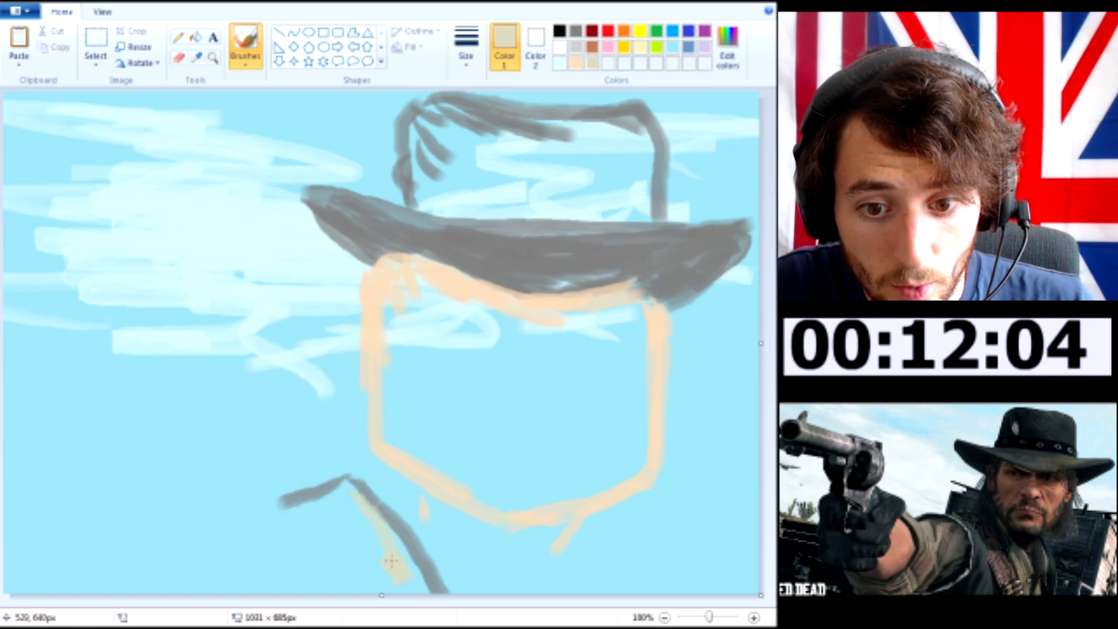
{"action": "left_click_drag", "start_coordinate": [343, 495], "coordinate": [337, 485]}
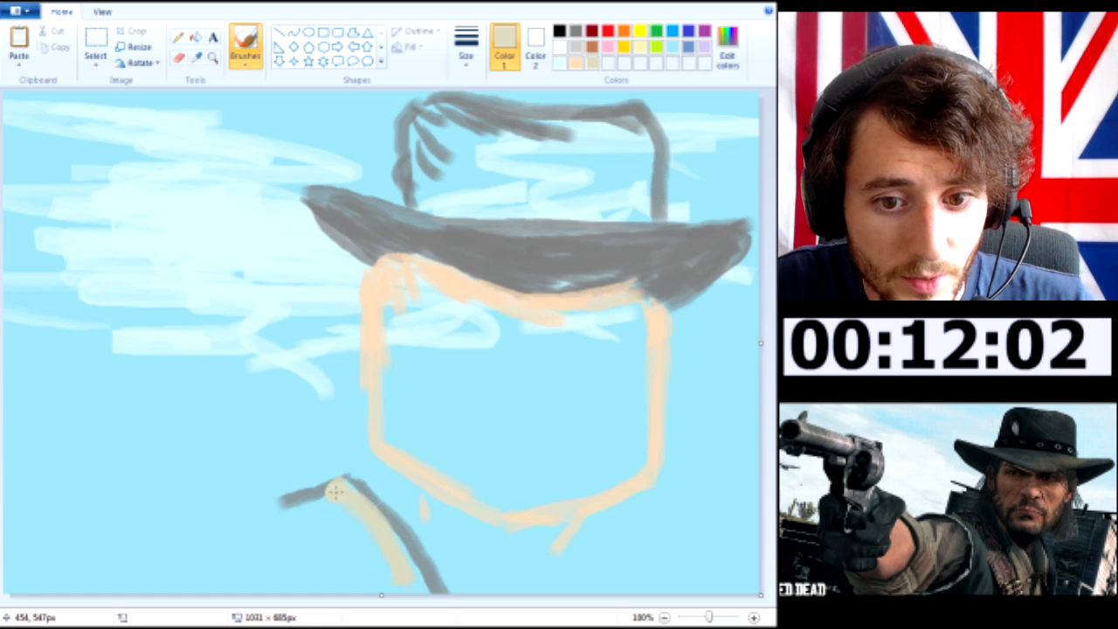
{"action": "mouse_move", "coordinate": [266, 520]}
{"action": "left_mouse_down"}
{"action": "mouse_move", "coordinate": [206, 527]}
{"action": "mouse_move", "coordinate": [210, 577]}
{"action": "left_mouse_up"}
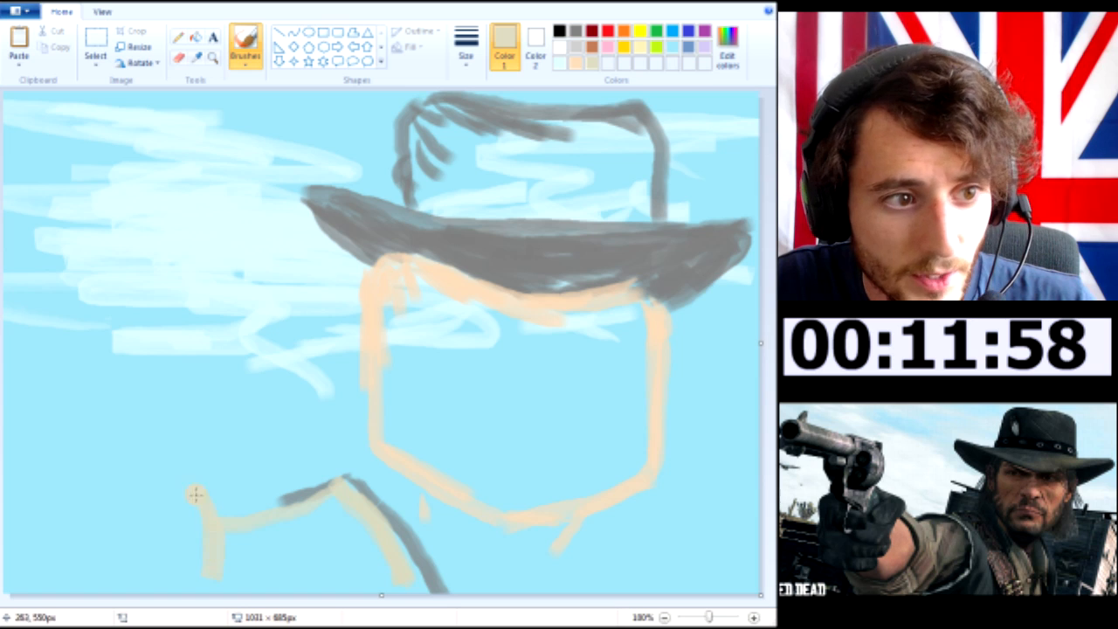
{"action": "left_click_drag", "start_coordinate": [182, 475], "coordinate": [201, 531]}
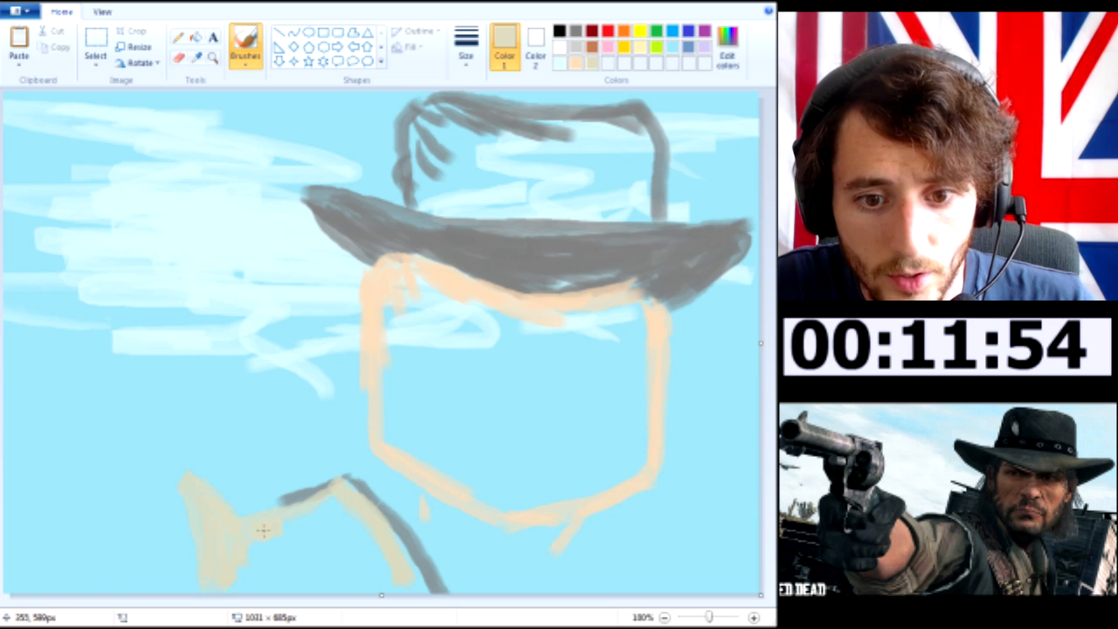
{"action": "left_click_drag", "start_coordinate": [262, 531], "coordinate": [274, 549]}
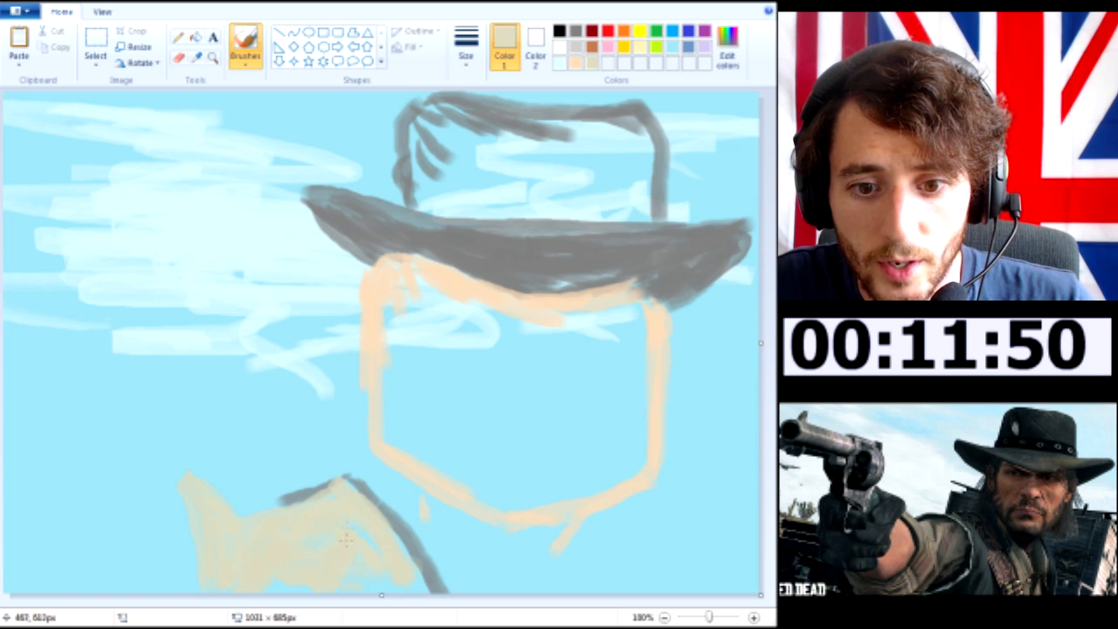
{"action": "mouse_move", "coordinate": [363, 529]}
{"action": "left_mouse_down"}
{"action": "mouse_move", "coordinate": [424, 568]}
{"action": "mouse_move", "coordinate": [429, 587]}
{"action": "left_mouse_up"}
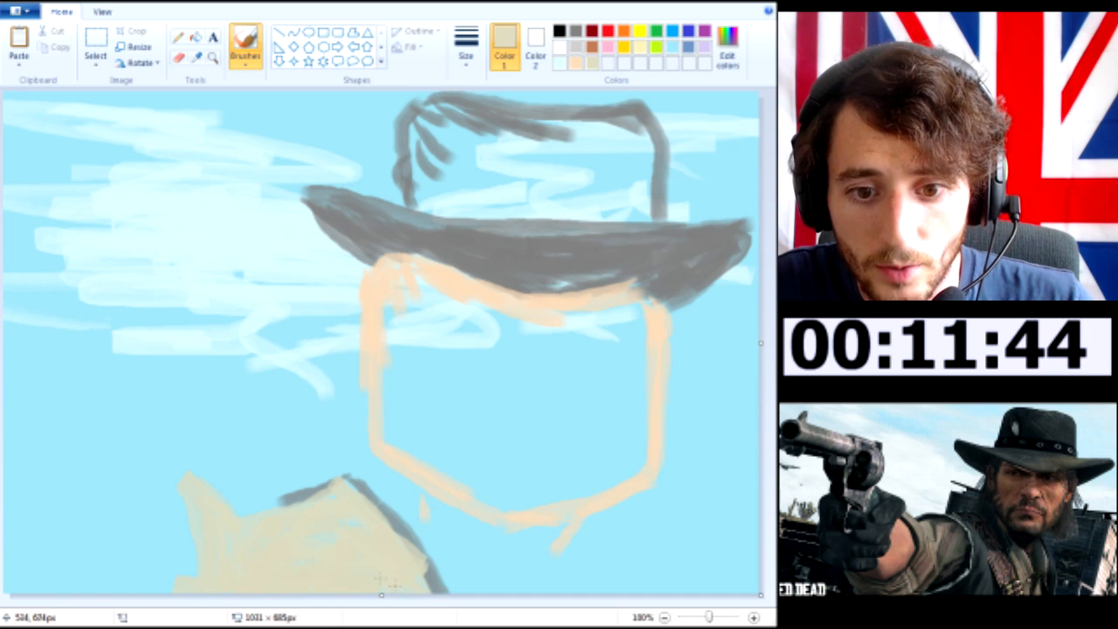
{"action": "left_click", "coordinate": [577, 65]}
{"action": "mouse_move", "coordinate": [168, 592]}
{"action": "left_mouse_down"}
{"action": "mouse_move", "coordinate": [131, 585]}
{"action": "mouse_move", "coordinate": [168, 522]}
{"action": "mouse_move", "coordinate": [150, 570]}
{"action": "mouse_move", "coordinate": [165, 538]}
{"action": "mouse_move", "coordinate": [165, 577]}
{"action": "left_mouse_up"}
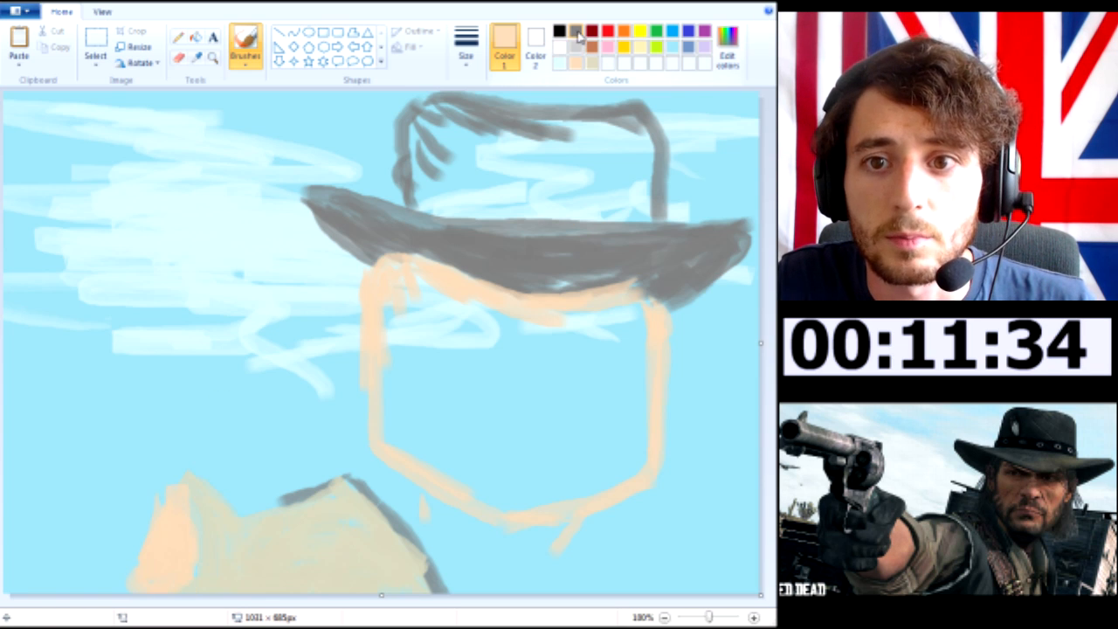
Mix a dark grey paint colour with RGB 89, 89, 89, starting from medium grey
{"action": "left_click", "coordinate": [577, 32]}
{"action": "left_click", "coordinate": [727, 48]}
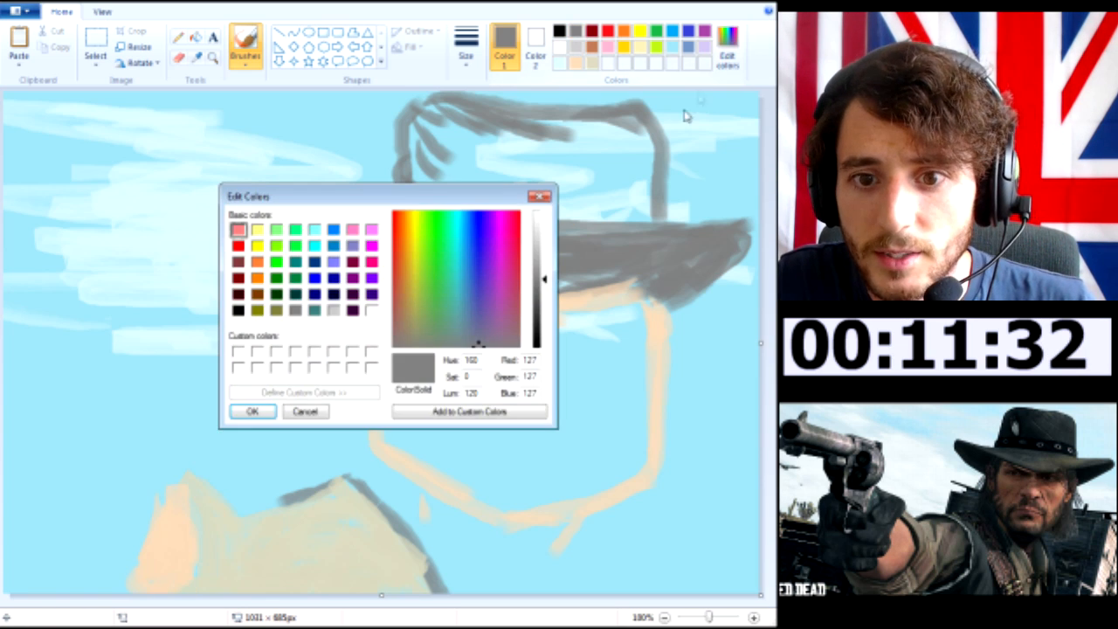
{"action": "left_click_drag", "start_coordinate": [544, 277], "coordinate": [547, 302]}
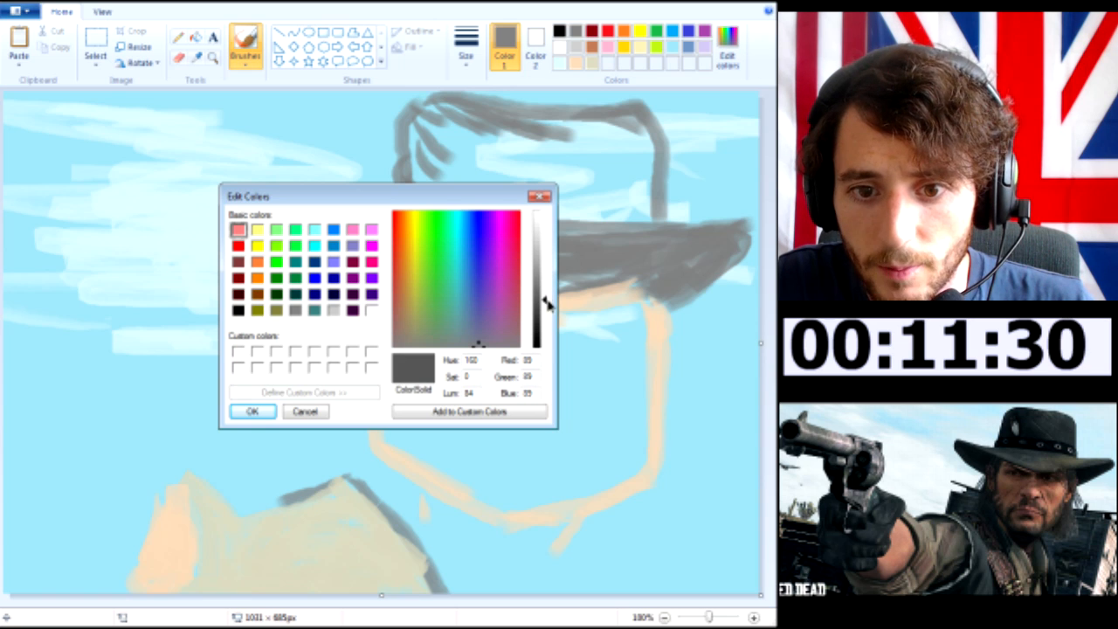
{"action": "left_click", "coordinate": [253, 411]}
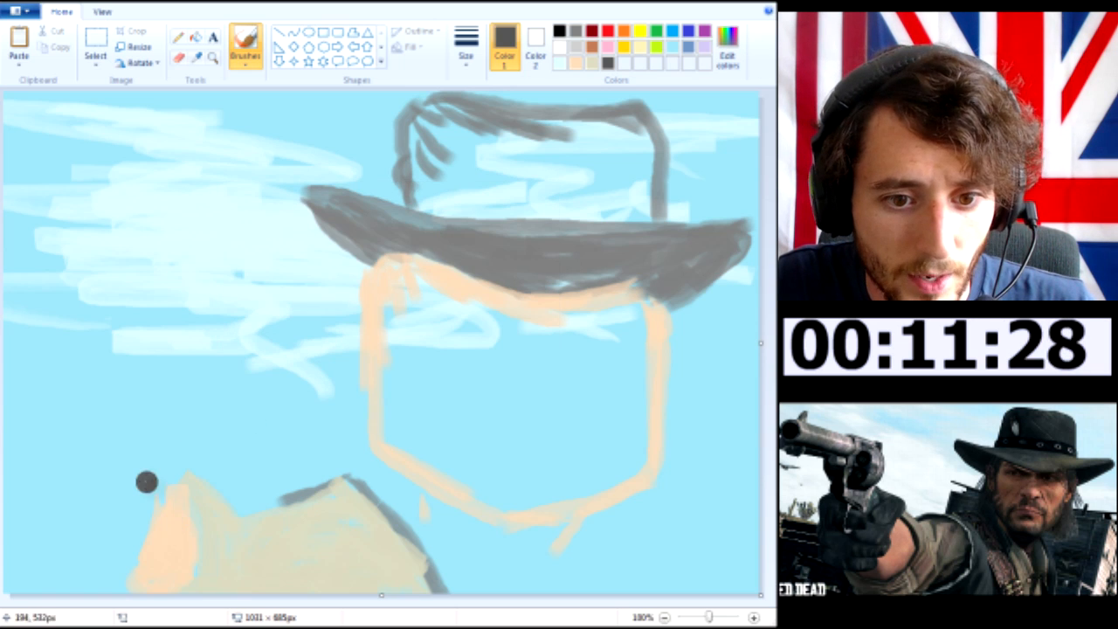
Outline the gloved hand in dark grey with a finger loop above the wrist and a short curve at the canvas edge
{"action": "mouse_move", "coordinate": [180, 479]}
{"action": "left_mouse_down"}
{"action": "mouse_move", "coordinate": [114, 517]}
{"action": "mouse_move", "coordinate": [100, 504]}
{"action": "mouse_move", "coordinate": [109, 477]}
{"action": "mouse_move", "coordinate": [155, 447]}
{"action": "mouse_move", "coordinate": [177, 464]}
{"action": "mouse_move", "coordinate": [179, 478]}
{"action": "mouse_move", "coordinate": [151, 493]}
{"action": "mouse_move", "coordinate": [170, 460]}
{"action": "mouse_move", "coordinate": [95, 444]}
{"action": "left_mouse_up"}
{"action": "key", "text": "ctrl+z"}
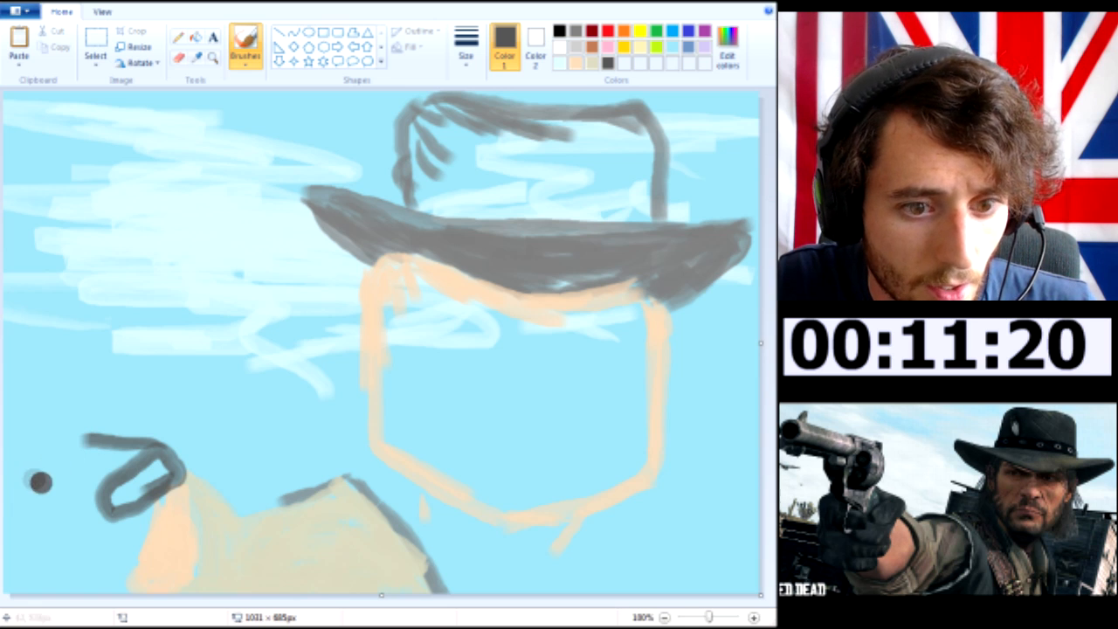
{"action": "mouse_move", "coordinate": [12, 470]}
{"action": "left_mouse_down"}
{"action": "mouse_move", "coordinate": [5, 500]}
{"action": "mouse_move", "coordinate": [23, 522]}
{"action": "left_mouse_up"}
Outline the revolver in light grey, from a curved grip between the glove marks up along the frame to the barrel
{"action": "left_click", "coordinate": [574, 47]}
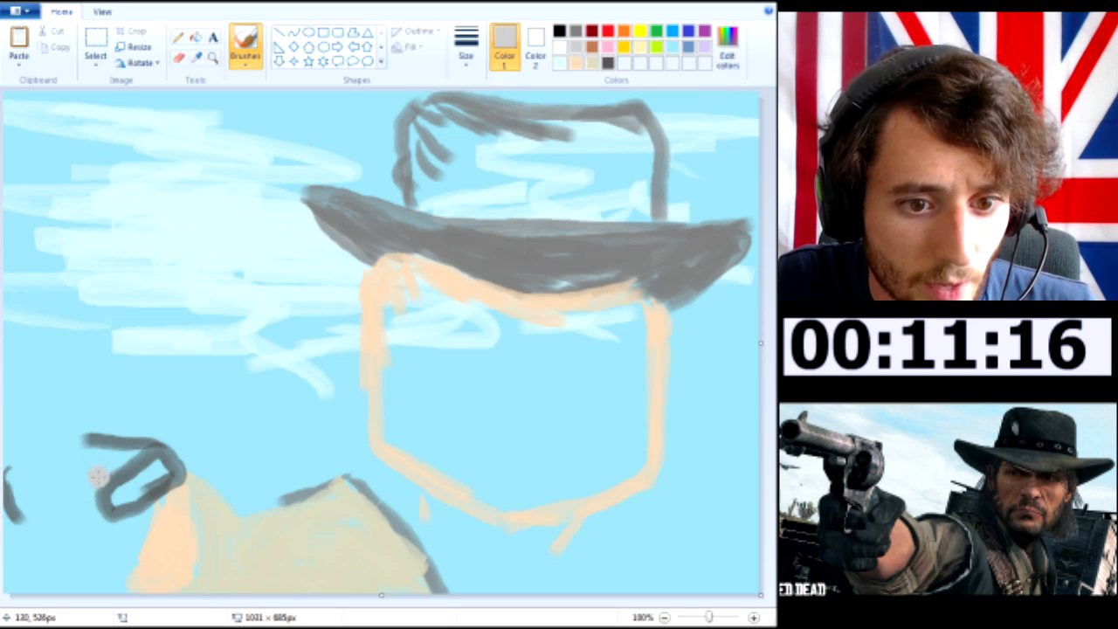
{"action": "mouse_move", "coordinate": [66, 450]}
{"action": "left_mouse_down"}
{"action": "mouse_move", "coordinate": [72, 502]}
{"action": "mouse_move", "coordinate": [95, 536]}
{"action": "mouse_move", "coordinate": [128, 523]}
{"action": "left_mouse_up"}
{"action": "key", "text": "ctrl+z"}
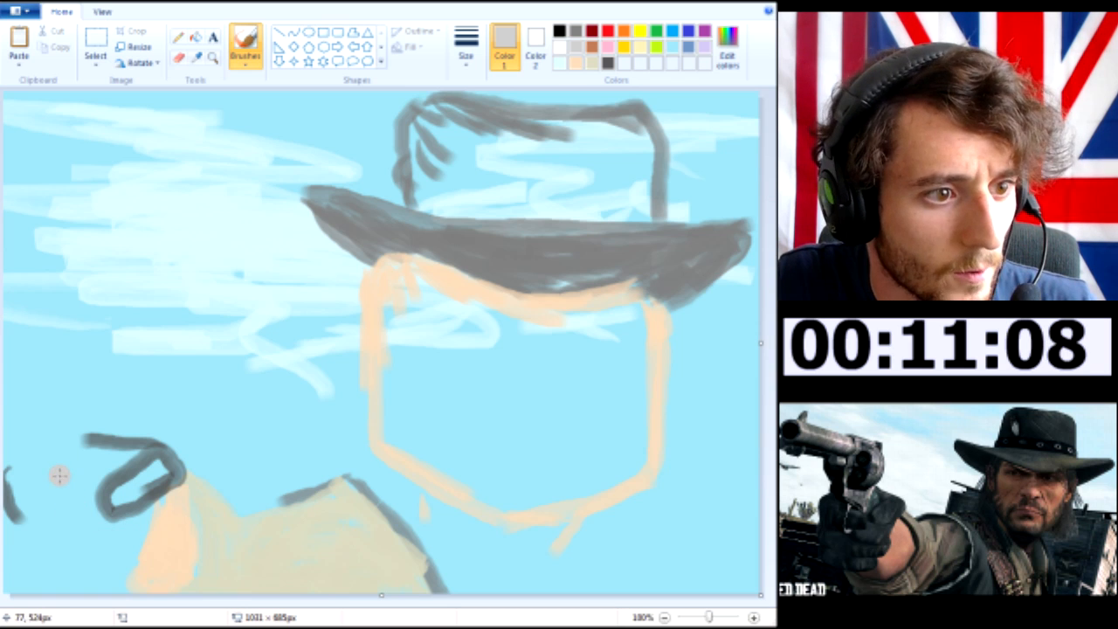
{"action": "mouse_move", "coordinate": [53, 461]}
{"action": "left_mouse_down"}
{"action": "mouse_move", "coordinate": [52, 535]}
{"action": "mouse_move", "coordinate": [70, 551]}
{"action": "mouse_move", "coordinate": [111, 534]}
{"action": "left_mouse_up"}
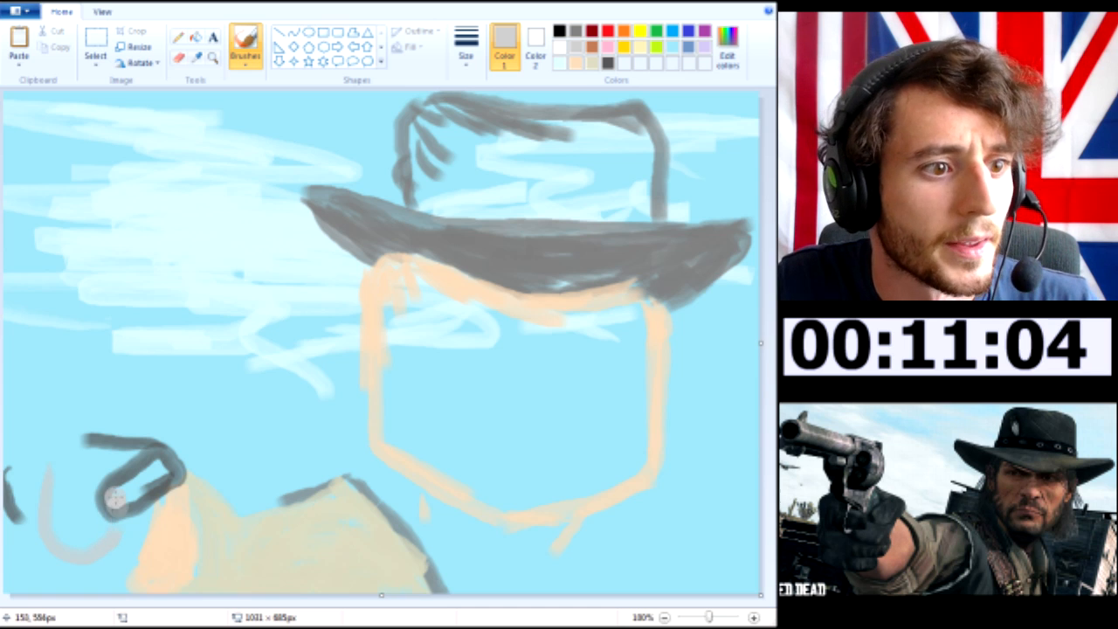
{"action": "mouse_move", "coordinate": [23, 428]}
{"action": "left_mouse_down"}
{"action": "mouse_move", "coordinate": [72, 447]}
{"action": "mouse_move", "coordinate": [86, 475]}
{"action": "mouse_move", "coordinate": [101, 471]}
{"action": "mouse_move", "coordinate": [103, 417]}
{"action": "left_mouse_up"}
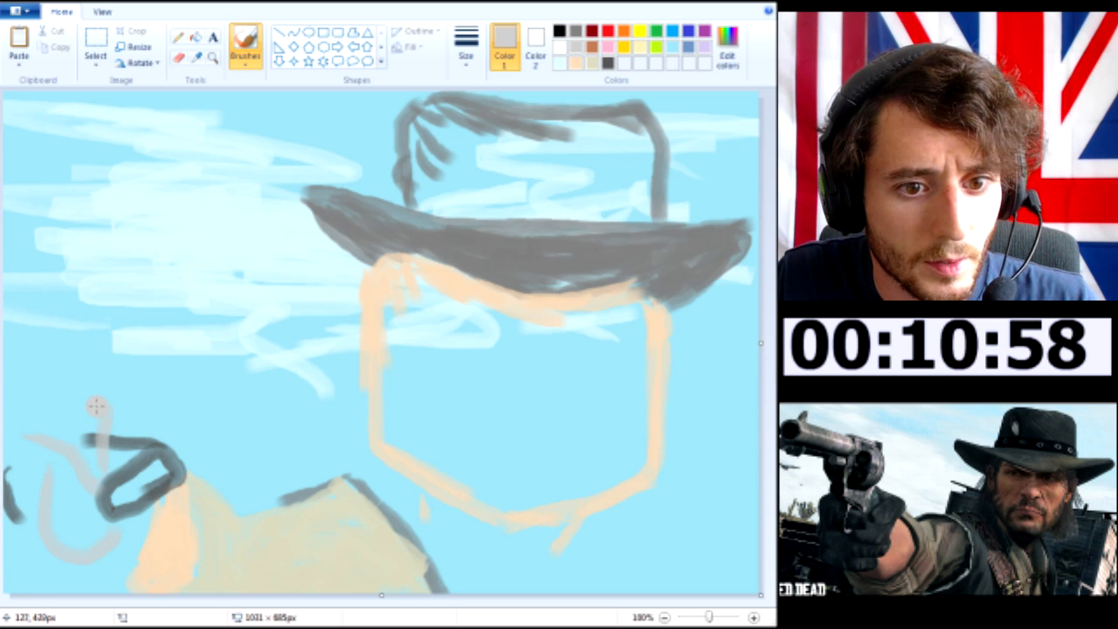
{"action": "mouse_move", "coordinate": [77, 297]}
{"action": "left_mouse_down"}
{"action": "mouse_move", "coordinate": [133, 361]}
{"action": "mouse_move", "coordinate": [110, 406]}
{"action": "mouse_move", "coordinate": [121, 381]}
{"action": "mouse_move", "coordinate": [100, 312]}
{"action": "left_mouse_up"}
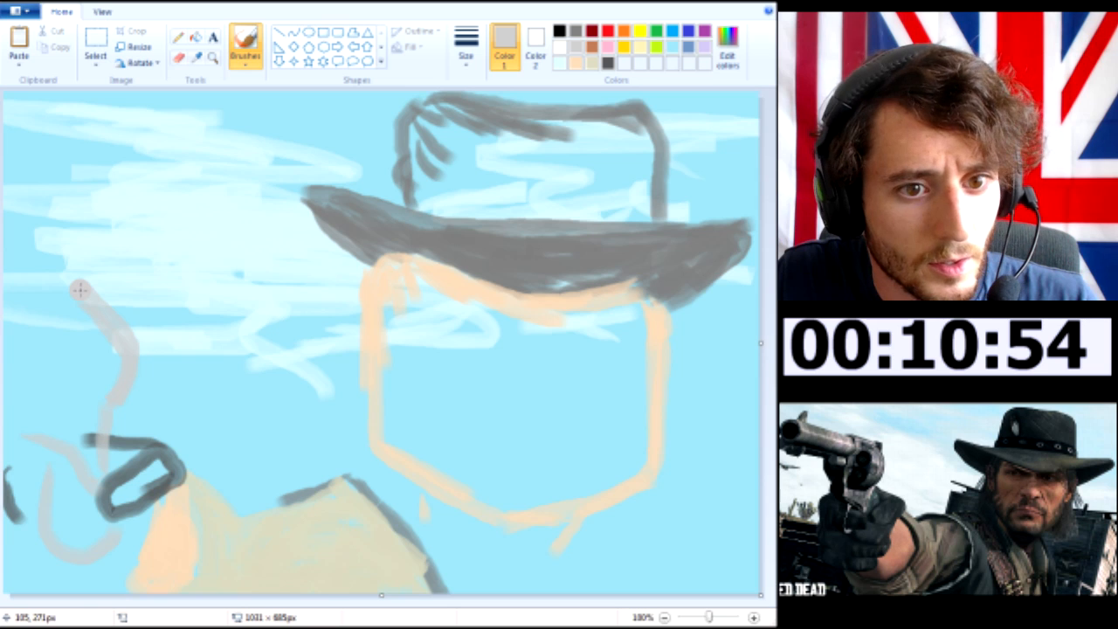
Fill the revolver's barrel, frame and grip with light grey, undoing the stroke that sticks out past the barrel
{"action": "mouse_move", "coordinate": [80, 292]}
{"action": "left_mouse_down"}
{"action": "mouse_move", "coordinate": [2, 292]}
{"action": "mouse_move", "coordinate": [127, 290]}
{"action": "mouse_move", "coordinate": [78, 291]}
{"action": "mouse_move", "coordinate": [107, 310]}
{"action": "mouse_move", "coordinate": [80, 307]}
{"action": "mouse_move", "coordinate": [83, 347]}
{"action": "mouse_move", "coordinate": [102, 359]}
{"action": "mouse_move", "coordinate": [92, 320]}
{"action": "mouse_move", "coordinate": [47, 313]}
{"action": "mouse_move", "coordinate": [63, 316]}
{"action": "mouse_move", "coordinate": [63, 330]}
{"action": "mouse_move", "coordinate": [28, 304]}
{"action": "mouse_move", "coordinate": [62, 328]}
{"action": "mouse_move", "coordinate": [115, 333]}
{"action": "mouse_move", "coordinate": [54, 336]}
{"action": "mouse_move", "coordinate": [181, 345]}
{"action": "left_mouse_up"}
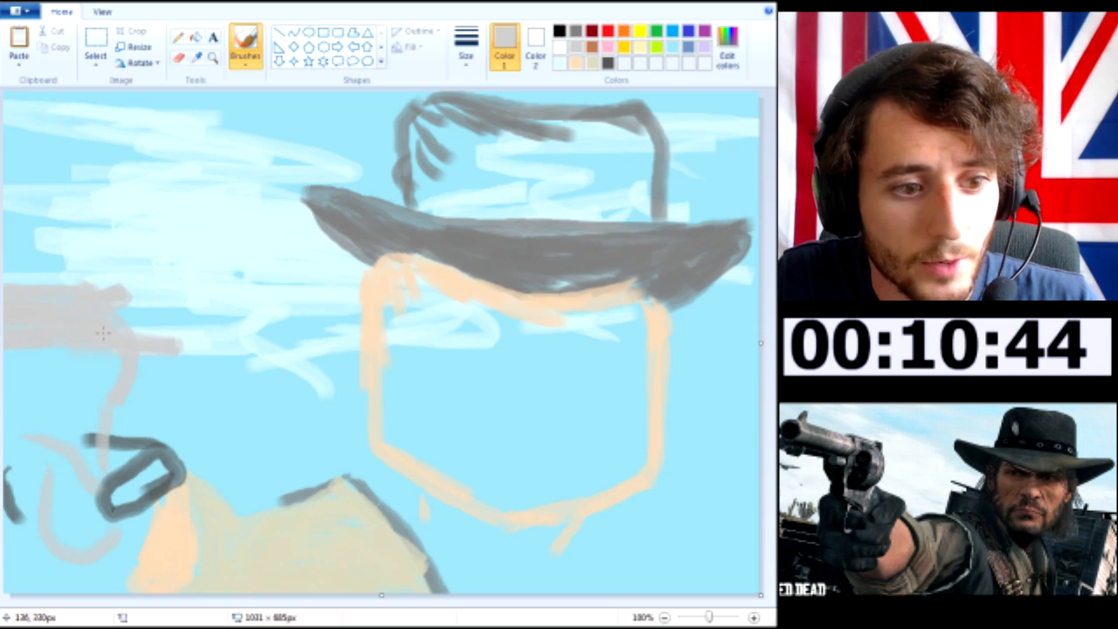
{"action": "key", "text": "ctrl+z"}
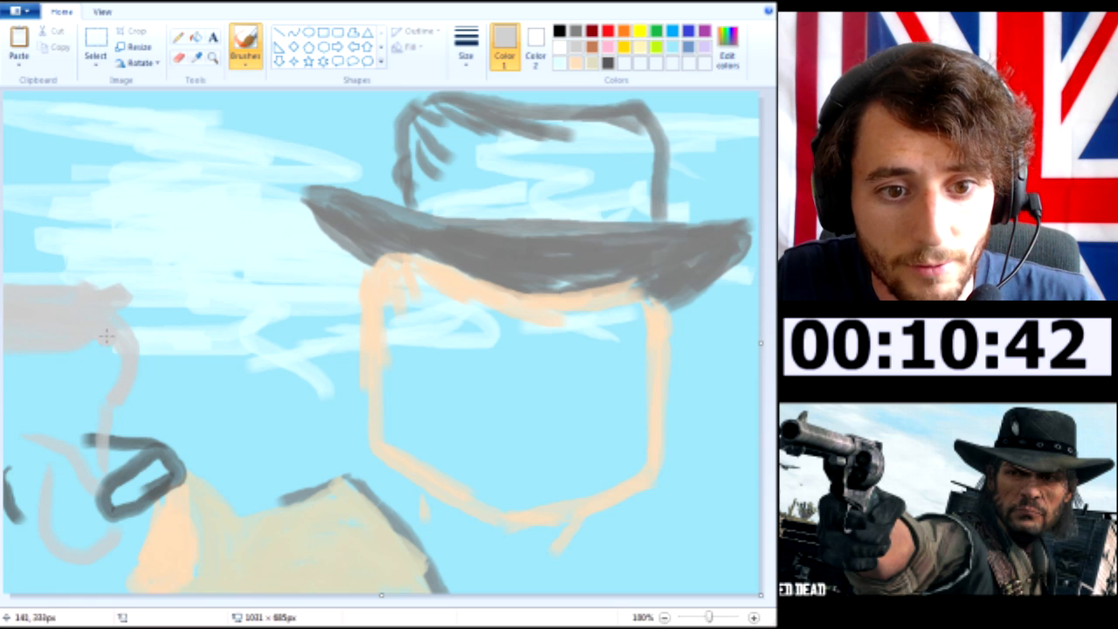
{"action": "left_click_drag", "start_coordinate": [106, 381], "coordinate": [91, 437]}
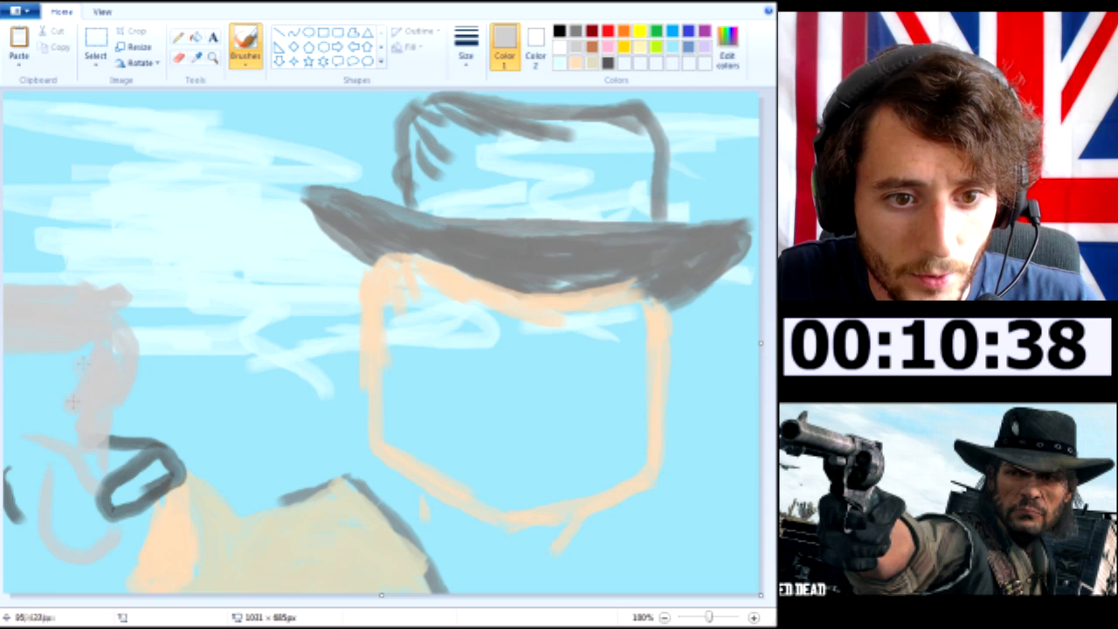
{"action": "left_click_drag", "start_coordinate": [72, 407], "coordinate": [36, 347]}
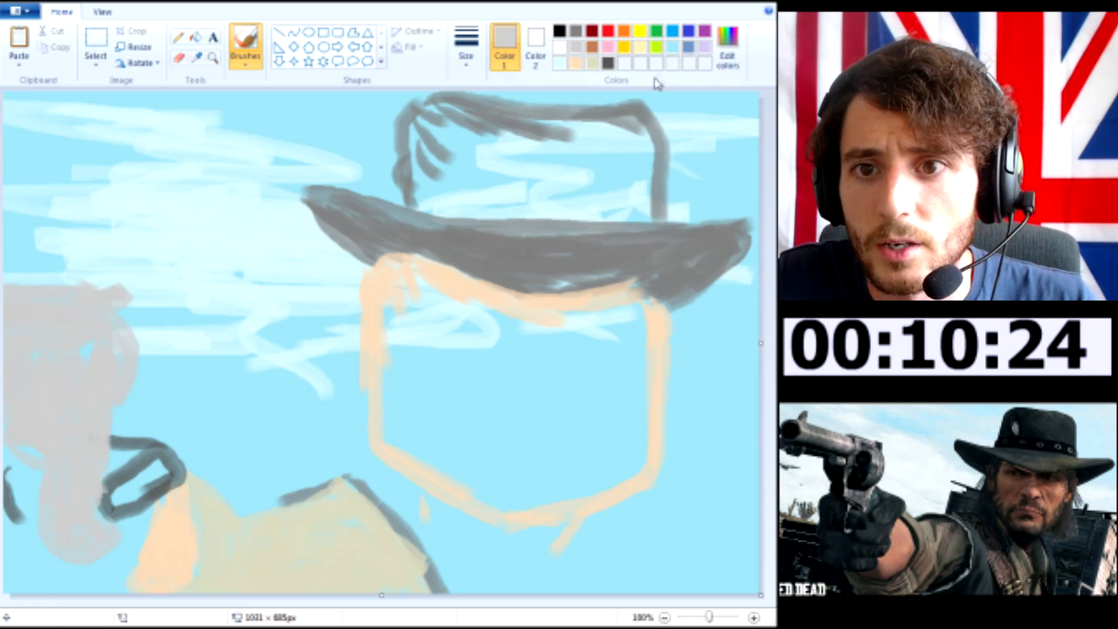
Fill the glove around both sides and the underside of the revolver grip with dark grey
{"action": "left_click", "coordinate": [609, 63]}
{"action": "mouse_move", "coordinate": [11, 468]}
{"action": "left_mouse_down"}
{"action": "mouse_move", "coordinate": [26, 516]}
{"action": "mouse_move", "coordinate": [17, 476]}
{"action": "mouse_move", "coordinate": [42, 472]}
{"action": "left_mouse_up"}
{"action": "mouse_move", "coordinate": [118, 476]}
{"action": "left_mouse_down"}
{"action": "mouse_move", "coordinate": [121, 510]}
{"action": "mouse_move", "coordinate": [111, 501]}
{"action": "mouse_move", "coordinate": [138, 492]}
{"action": "mouse_move", "coordinate": [115, 453]}
{"action": "mouse_move", "coordinate": [173, 454]}
{"action": "mouse_move", "coordinate": [131, 476]}
{"action": "mouse_move", "coordinate": [165, 479]}
{"action": "mouse_move", "coordinate": [114, 568]}
{"action": "mouse_move", "coordinate": [46, 568]}
{"action": "mouse_move", "coordinate": [25, 525]}
{"action": "mouse_move", "coordinate": [16, 540]}
{"action": "mouse_move", "coordinate": [51, 568]}
{"action": "mouse_move", "coordinate": [35, 518]}
{"action": "mouse_move", "coordinate": [60, 567]}
{"action": "mouse_move", "coordinate": [52, 581]}
{"action": "mouse_move", "coordinate": [35, 572]}
{"action": "mouse_move", "coordinate": [125, 576]}
{"action": "mouse_move", "coordinate": [82, 568]}
{"action": "mouse_move", "coordinate": [114, 547]}
{"action": "mouse_move", "coordinate": [124, 520]}
{"action": "mouse_move", "coordinate": [112, 570]}
{"action": "mouse_move", "coordinate": [148, 531]}
{"action": "mouse_move", "coordinate": [111, 586]}
{"action": "mouse_move", "coordinate": [68, 588]}
{"action": "mouse_move", "coordinate": [111, 570]}
{"action": "mouse_move", "coordinate": [41, 567]}
{"action": "mouse_move", "coordinate": [17, 500]}
{"action": "mouse_move", "coordinate": [15, 521]}
{"action": "mouse_move", "coordinate": [23, 458]}
{"action": "mouse_move", "coordinate": [34, 469]}
{"action": "mouse_move", "coordinate": [17, 509]}
{"action": "mouse_move", "coordinate": [87, 599]}
{"action": "mouse_move", "coordinate": [139, 578]}
{"action": "mouse_move", "coordinate": [157, 517]}
{"action": "left_mouse_up"}
{"action": "left_click", "coordinate": [27, 524]}
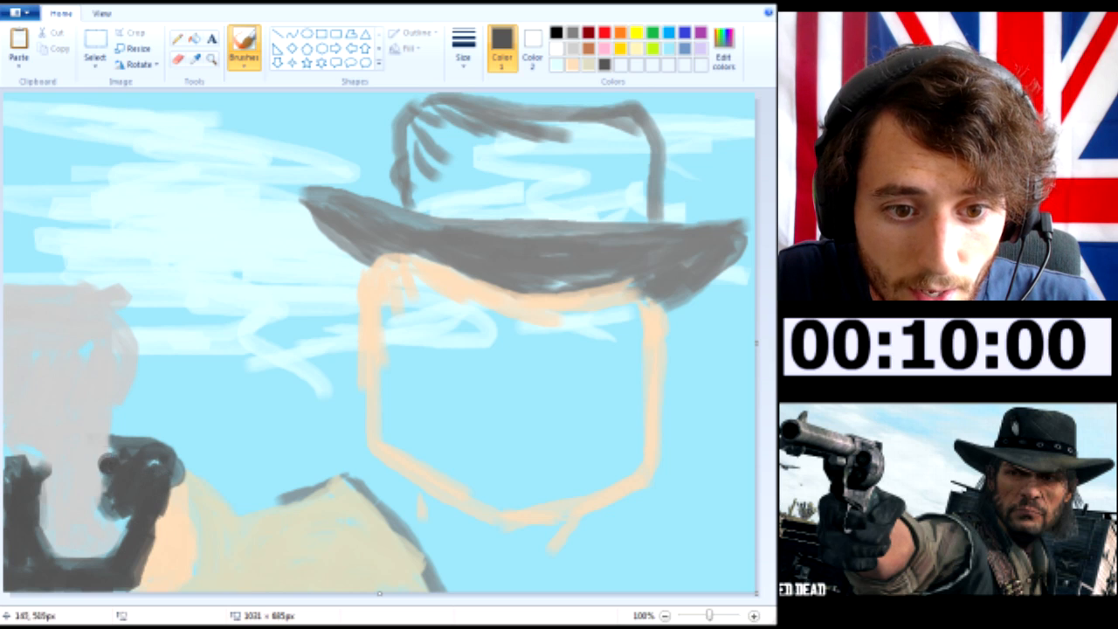
Paint a dark grey finger reaching across the revolver grip, undoing and repainting its tip
{"action": "left_click_drag", "start_coordinate": [110, 469], "coordinate": [103, 499]}
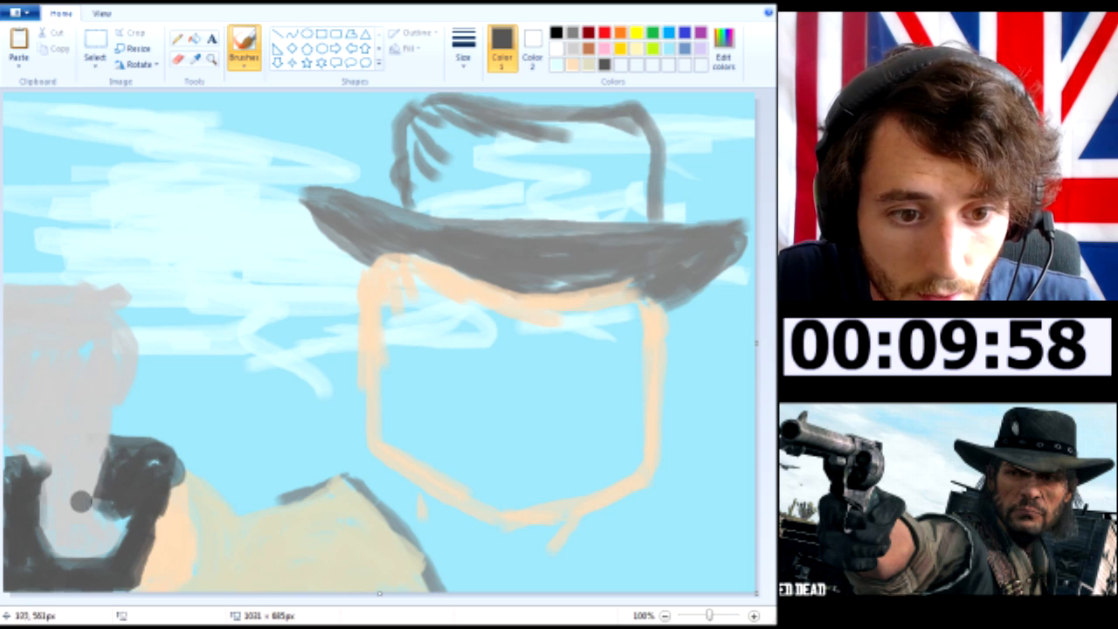
{"action": "mouse_move", "coordinate": [55, 497]}
{"action": "left_mouse_down"}
{"action": "mouse_move", "coordinate": [81, 489]}
{"action": "mouse_move", "coordinate": [98, 514]}
{"action": "mouse_move", "coordinate": [55, 499]}
{"action": "mouse_move", "coordinate": [65, 510]}
{"action": "mouse_move", "coordinate": [73, 482]}
{"action": "mouse_move", "coordinate": [60, 516]}
{"action": "mouse_move", "coordinate": [85, 512]}
{"action": "left_mouse_up"}
{"action": "left_click_drag", "start_coordinate": [104, 472], "coordinate": [75, 487]}
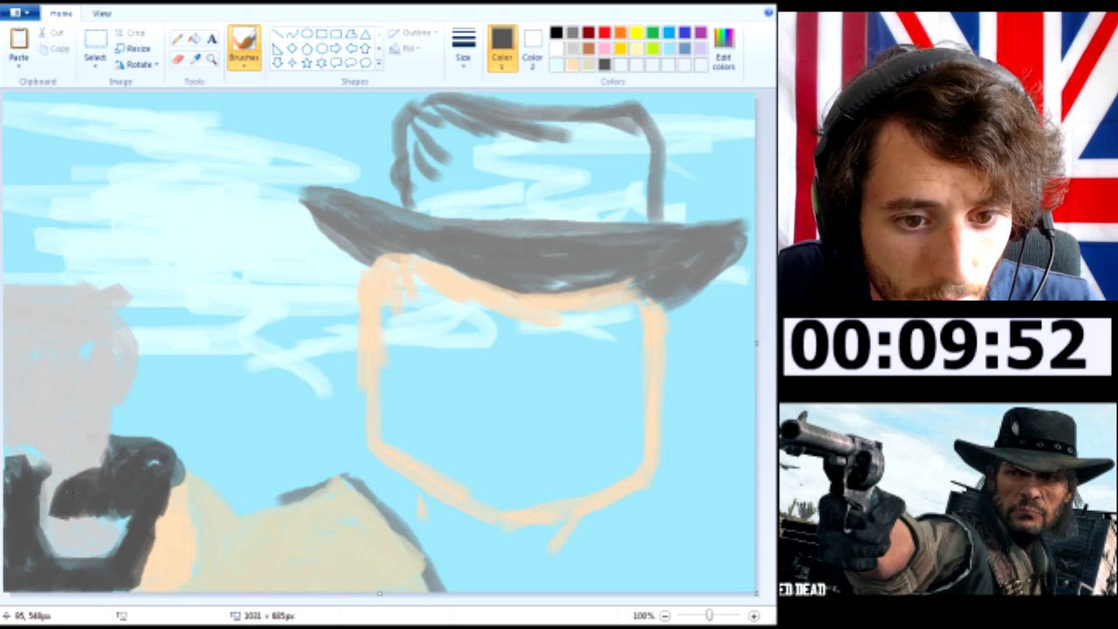
{"action": "key", "text": "ctrl+z"}
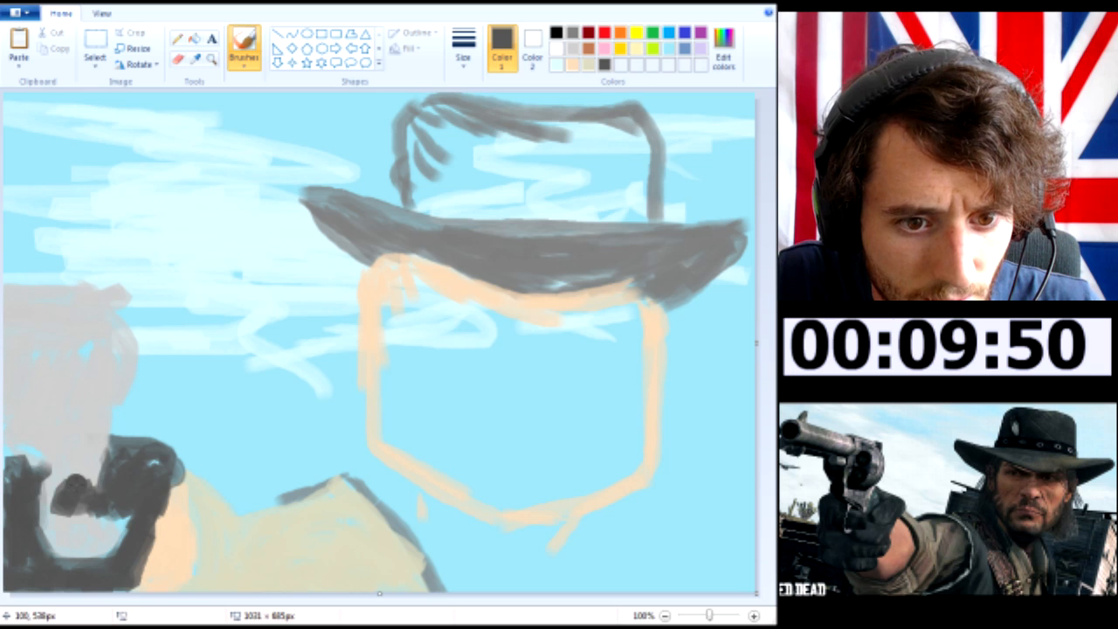
{"action": "mouse_move", "coordinate": [75, 510]}
{"action": "left_mouse_down"}
{"action": "mouse_move", "coordinate": [107, 511]}
{"action": "mouse_move", "coordinate": [64, 487]}
{"action": "mouse_move", "coordinate": [100, 484]}
{"action": "left_mouse_up"}
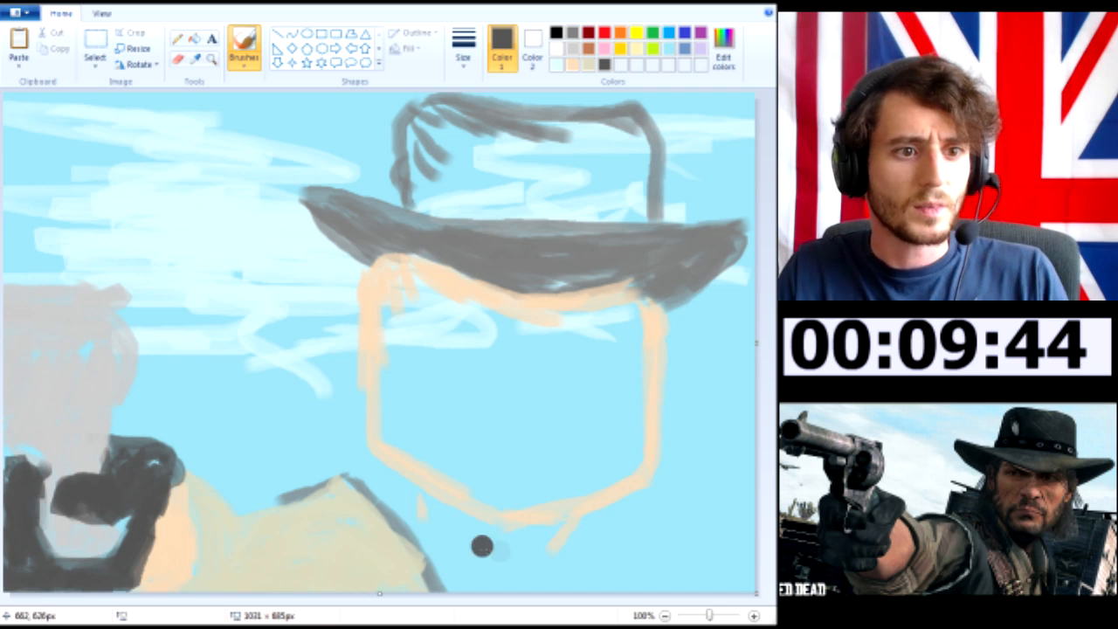
Paint a thick medium grey strap over the shoulder peak, running diagonally down to the canvas edge below the jaw
{"action": "left_click", "coordinate": [573, 48]}
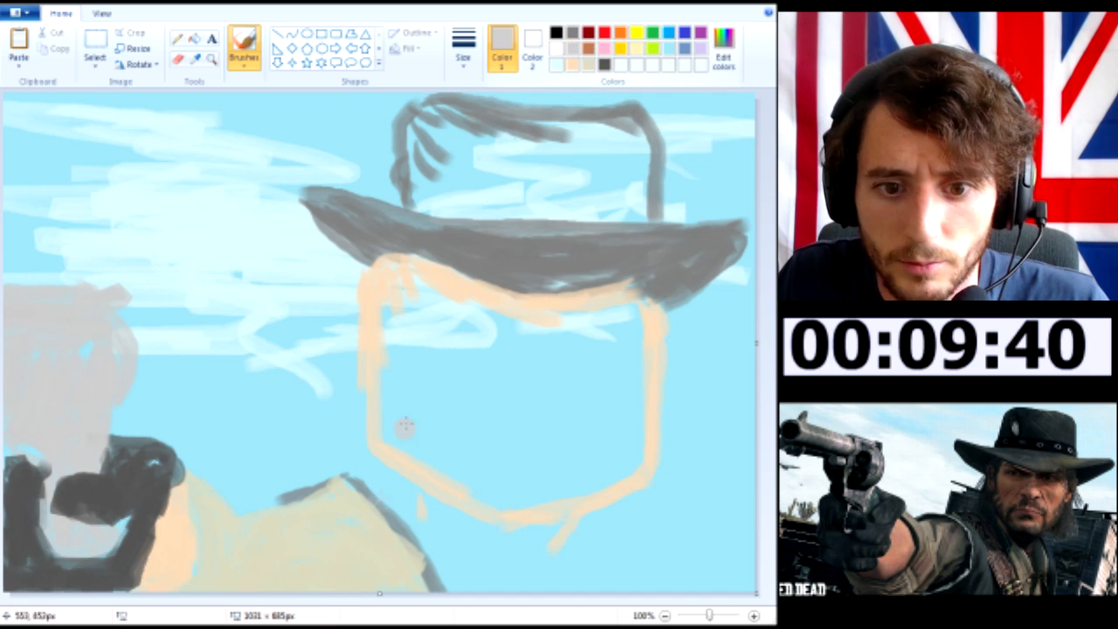
{"action": "left_click", "coordinate": [574, 34]}
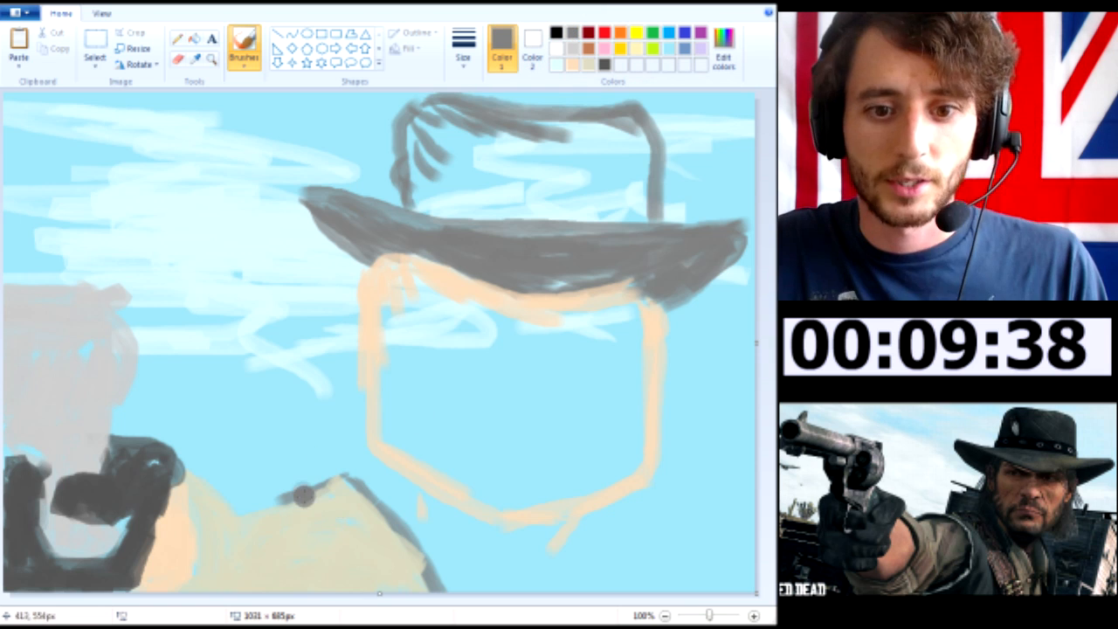
{"action": "left_click_drag", "start_coordinate": [287, 486], "coordinate": [389, 486]}
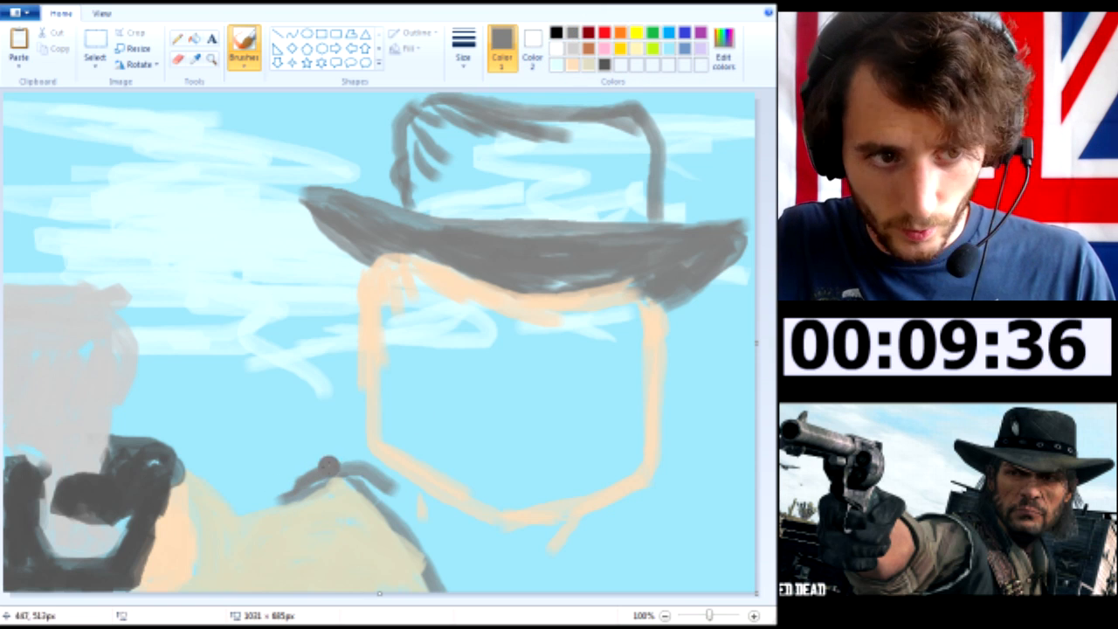
{"action": "left_click_drag", "start_coordinate": [330, 467], "coordinate": [415, 531]}
{"action": "mouse_move", "coordinate": [341, 463]}
{"action": "left_mouse_down"}
{"action": "mouse_move", "coordinate": [367, 465]}
{"action": "mouse_move", "coordinate": [422, 499]}
{"action": "mouse_move", "coordinate": [463, 544]}
{"action": "left_mouse_up"}
{"action": "mouse_move", "coordinate": [397, 494]}
{"action": "left_mouse_down"}
{"action": "mouse_move", "coordinate": [482, 555]}
{"action": "mouse_move", "coordinate": [382, 485]}
{"action": "mouse_move", "coordinate": [492, 577]}
{"action": "mouse_move", "coordinate": [431, 547]}
{"action": "mouse_move", "coordinate": [448, 563]}
{"action": "mouse_move", "coordinate": [472, 557]}
{"action": "mouse_move", "coordinate": [432, 524]}
{"action": "mouse_move", "coordinate": [486, 575]}
{"action": "mouse_move", "coordinate": [439, 546]}
{"action": "left_mouse_up"}
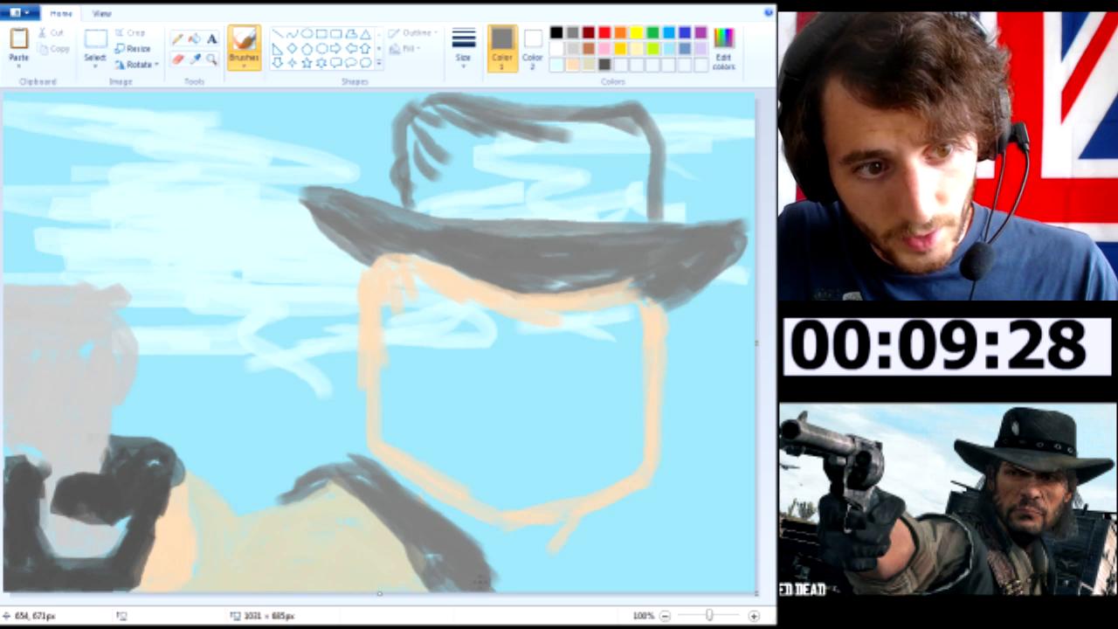
Fill the chest and shirt area beneath the jaw with muted beige on both sides of the strap
{"action": "left_click", "coordinate": [574, 64]}
{"action": "mouse_move", "coordinate": [454, 514]}
{"action": "left_mouse_down"}
{"action": "mouse_move", "coordinate": [477, 542]}
{"action": "mouse_move", "coordinate": [440, 512]}
{"action": "mouse_move", "coordinate": [519, 560]}
{"action": "mouse_move", "coordinate": [506, 546]}
{"action": "mouse_move", "coordinate": [553, 538]}
{"action": "mouse_move", "coordinate": [592, 553]}
{"action": "left_mouse_up"}
{"action": "left_click_drag", "start_coordinate": [551, 585], "coordinate": [628, 542]}
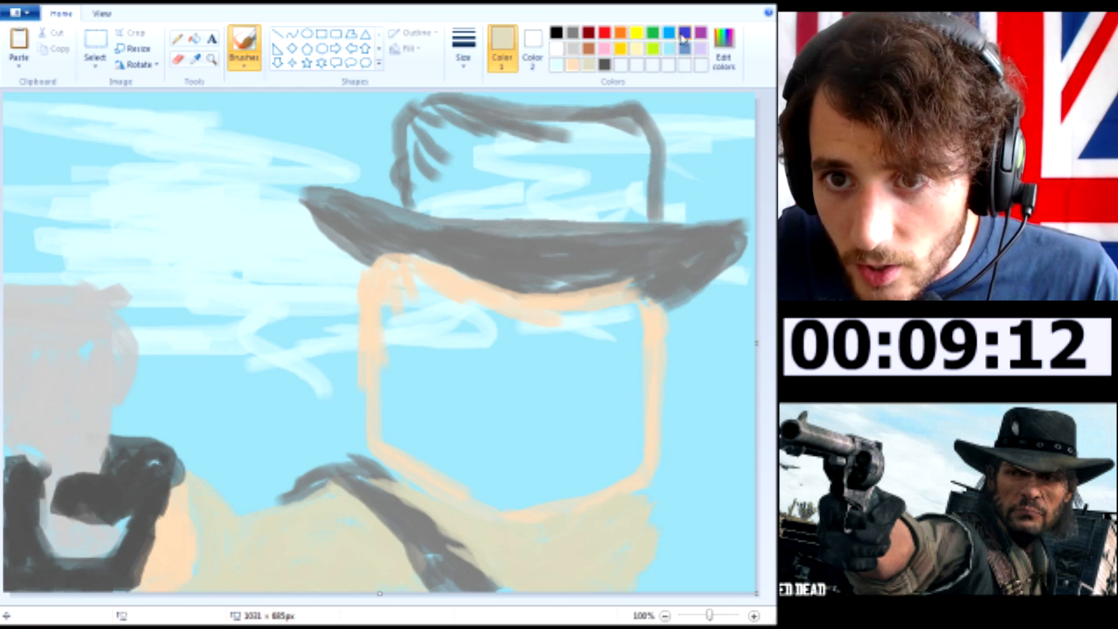
Paint the far shoulder as a solid dark grey block beside the shirt, reaching the canvas edge
{"action": "left_click", "coordinate": [604, 64]}
{"action": "mouse_move", "coordinate": [647, 499]}
{"action": "left_mouse_down"}
{"action": "mouse_move", "coordinate": [651, 562]}
{"action": "mouse_move", "coordinate": [643, 492]}
{"action": "mouse_move", "coordinate": [637, 525]}
{"action": "mouse_move", "coordinate": [630, 498]}
{"action": "mouse_move", "coordinate": [662, 563]}
{"action": "mouse_move", "coordinate": [626, 506]}
{"action": "mouse_move", "coordinate": [656, 496]}
{"action": "mouse_move", "coordinate": [701, 559]}
{"action": "mouse_move", "coordinate": [694, 575]}
{"action": "mouse_move", "coordinate": [649, 491]}
{"action": "mouse_move", "coordinate": [705, 530]}
{"action": "mouse_move", "coordinate": [630, 483]}
{"action": "mouse_move", "coordinate": [699, 488]}
{"action": "mouse_move", "coordinate": [686, 478]}
{"action": "mouse_move", "coordinate": [708, 502]}
{"action": "mouse_move", "coordinate": [714, 548]}
{"action": "mouse_move", "coordinate": [687, 516]}
{"action": "left_mouse_up"}
{"action": "mouse_move", "coordinate": [757, 531]}
{"action": "left_mouse_down"}
{"action": "mouse_move", "coordinate": [699, 586]}
{"action": "mouse_move", "coordinate": [747, 581]}
{"action": "mouse_move", "coordinate": [695, 559]}
{"action": "mouse_move", "coordinate": [731, 591]}
{"action": "left_mouse_up"}
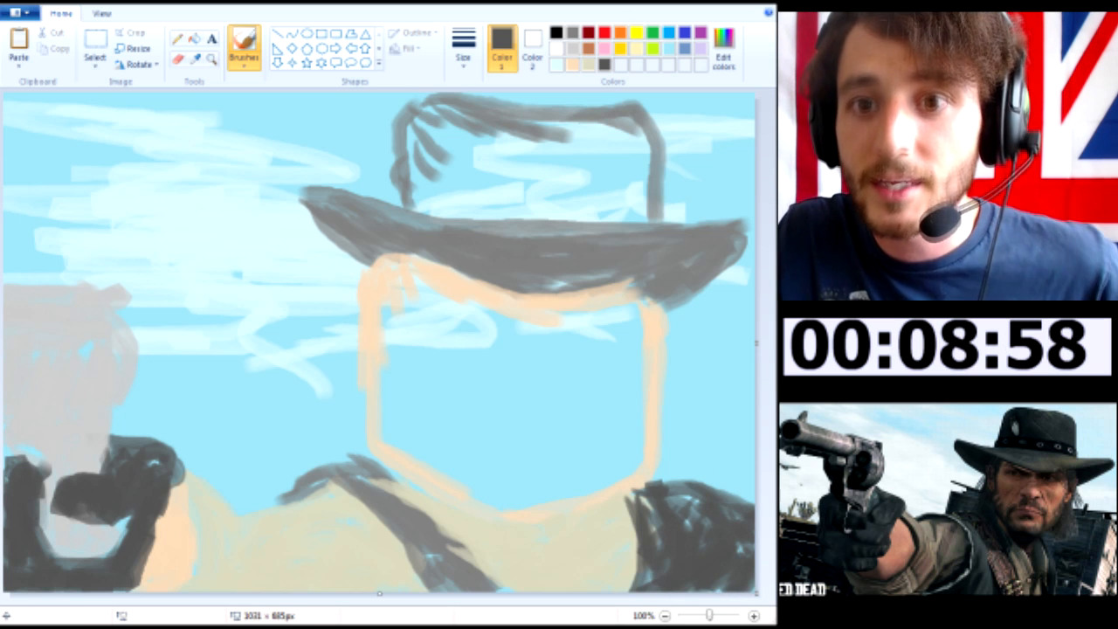
Thicken the face's cheek edge and jawline inward with the skin tone, adjusting the brush size
{"action": "left_click", "coordinate": [572, 64]}
{"action": "left_click_drag", "start_coordinate": [388, 266], "coordinate": [388, 376]}
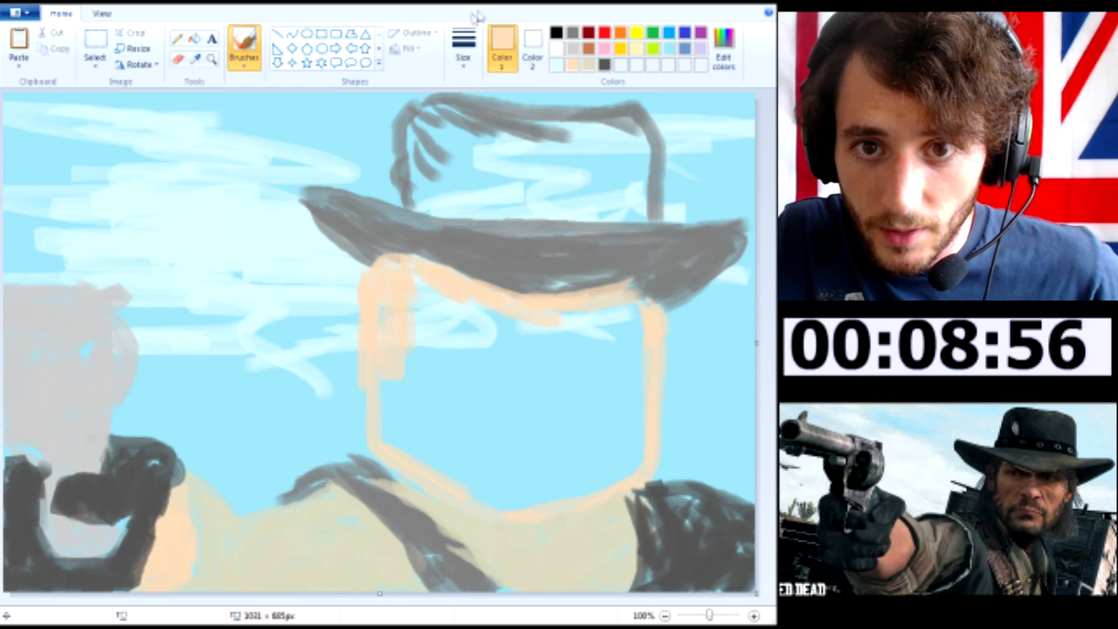
{"action": "left_click", "coordinate": [463, 48]}
{"action": "left_click", "coordinate": [492, 92]}
{"action": "mouse_move", "coordinate": [374, 384]}
{"action": "left_mouse_down"}
{"action": "mouse_move", "coordinate": [406, 426]}
{"action": "mouse_move", "coordinate": [387, 395]}
{"action": "left_mouse_up"}
{"action": "mouse_move", "coordinate": [423, 430]}
{"action": "left_mouse_down"}
{"action": "mouse_move", "coordinate": [436, 458]}
{"action": "mouse_move", "coordinate": [557, 507]}
{"action": "mouse_move", "coordinate": [450, 459]}
{"action": "mouse_move", "coordinate": [525, 515]}
{"action": "mouse_move", "coordinate": [636, 489]}
{"action": "left_mouse_up"}
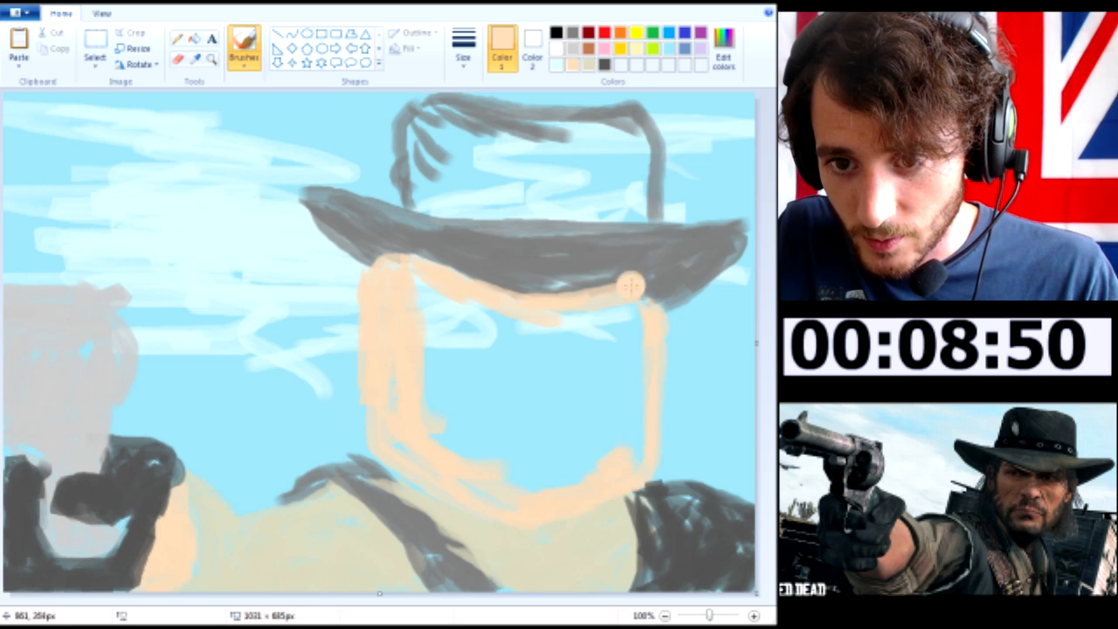
Fill the rest of the face below the hat brim with the skin tone, covering the blue centre
{"action": "left_click_drag", "start_coordinate": [632, 289], "coordinate": [649, 402]}
{"action": "mouse_move", "coordinate": [629, 323]}
{"action": "left_mouse_down"}
{"action": "mouse_move", "coordinate": [571, 334]}
{"action": "mouse_move", "coordinate": [440, 292]}
{"action": "mouse_move", "coordinate": [473, 326]}
{"action": "mouse_move", "coordinate": [448, 390]}
{"action": "mouse_move", "coordinate": [422, 387]}
{"action": "left_mouse_up"}
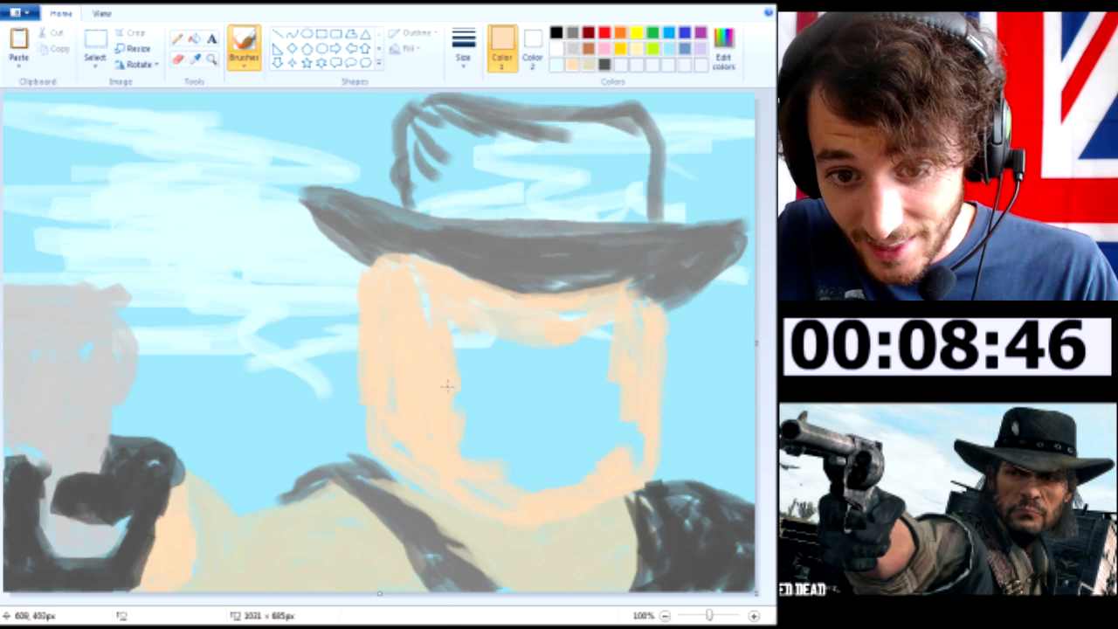
{"action": "left_click_drag", "start_coordinate": [448, 349], "coordinate": [473, 367]}
{"action": "left_click_drag", "start_coordinate": [526, 431], "coordinate": [526, 501]}
{"action": "mouse_move", "coordinate": [562, 453]}
{"action": "left_mouse_down"}
{"action": "mouse_move", "coordinate": [586, 453]}
{"action": "mouse_move", "coordinate": [648, 409]}
{"action": "mouse_move", "coordinate": [637, 311]}
{"action": "left_mouse_up"}
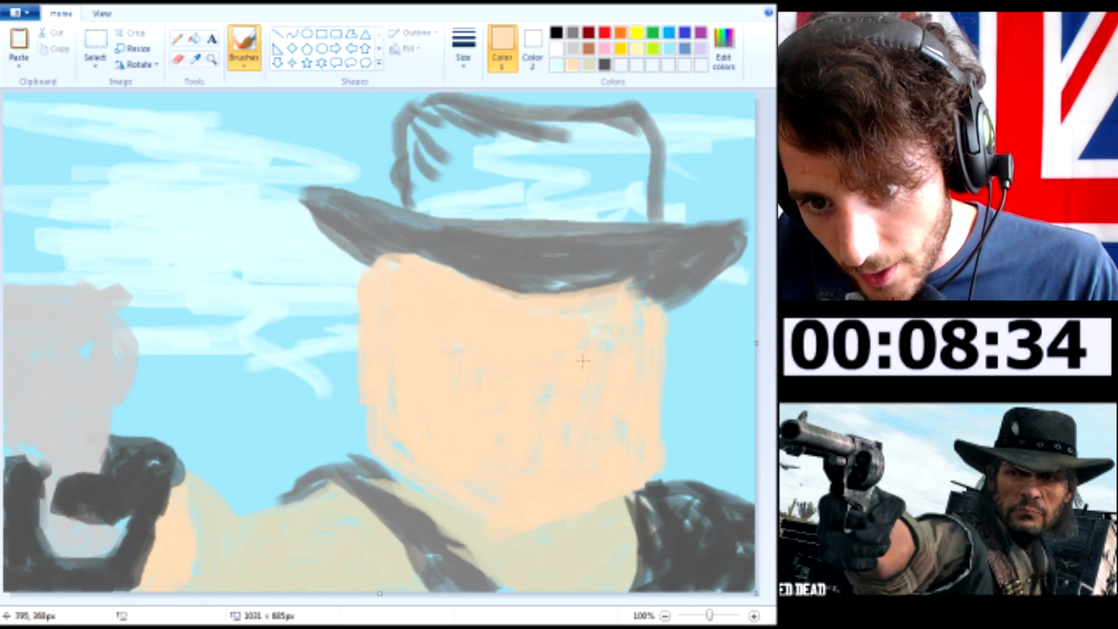
Cover the remaining blue gaps in the face with skin tone, extending it to the brim edge and down over the chin
{"action": "mouse_move", "coordinate": [647, 304]}
{"action": "left_mouse_down"}
{"action": "mouse_move", "coordinate": [668, 292]}
{"action": "mouse_move", "coordinate": [652, 305]}
{"action": "left_mouse_up"}
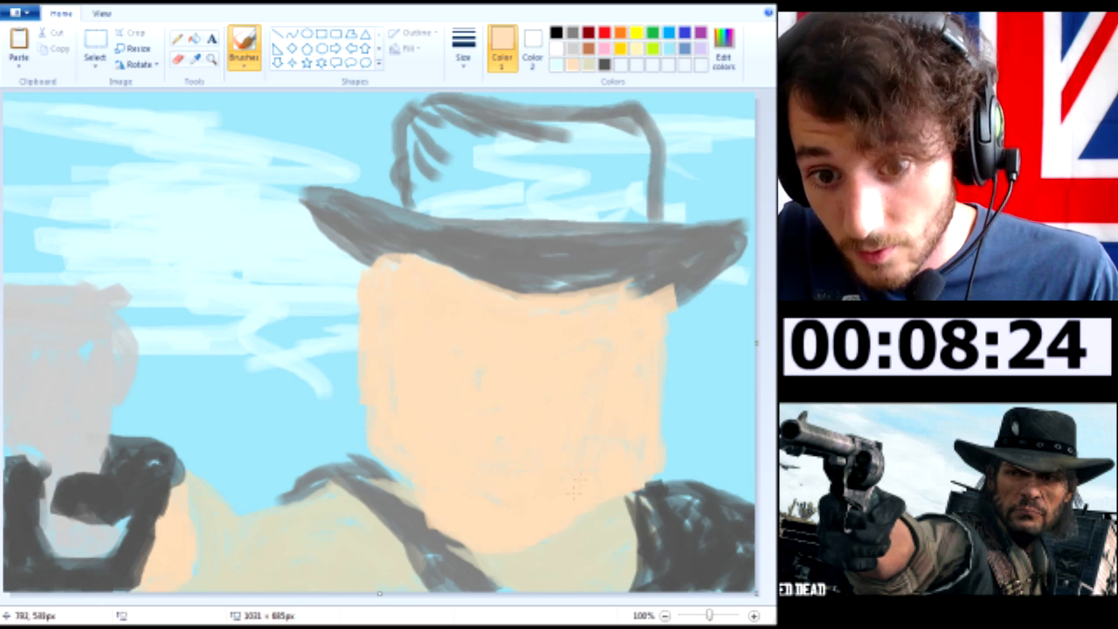
Hatch thin dark grey strokes along the underside and both curled tips of the hat brim with the smallest brush
{"action": "left_click", "coordinate": [604, 65]}
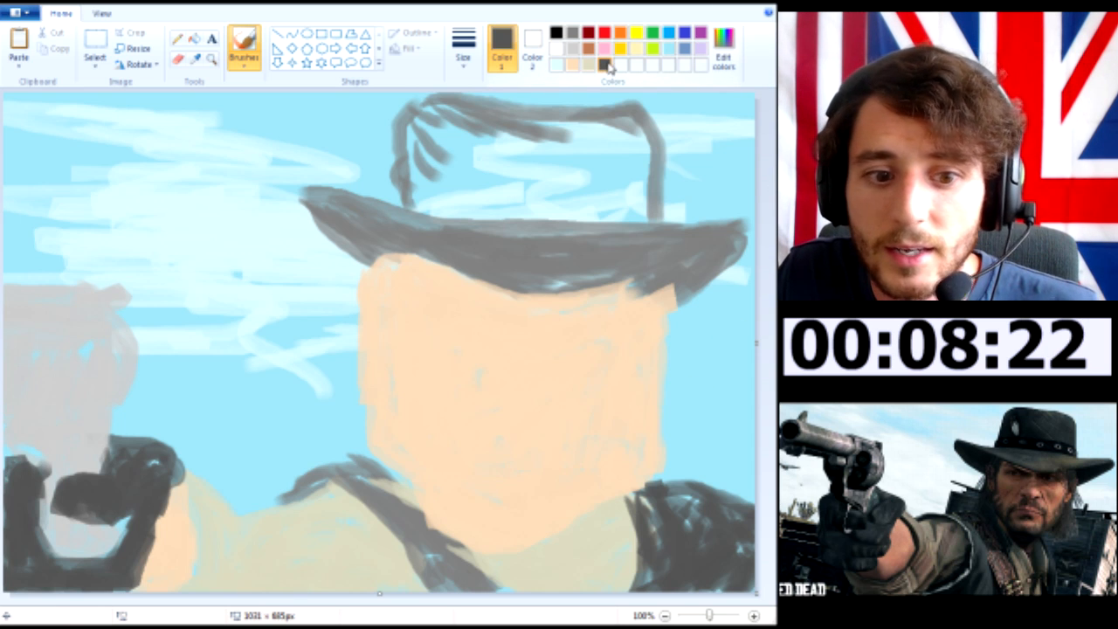
{"action": "left_click", "coordinate": [463, 45]}
{"action": "left_click", "coordinate": [496, 87]}
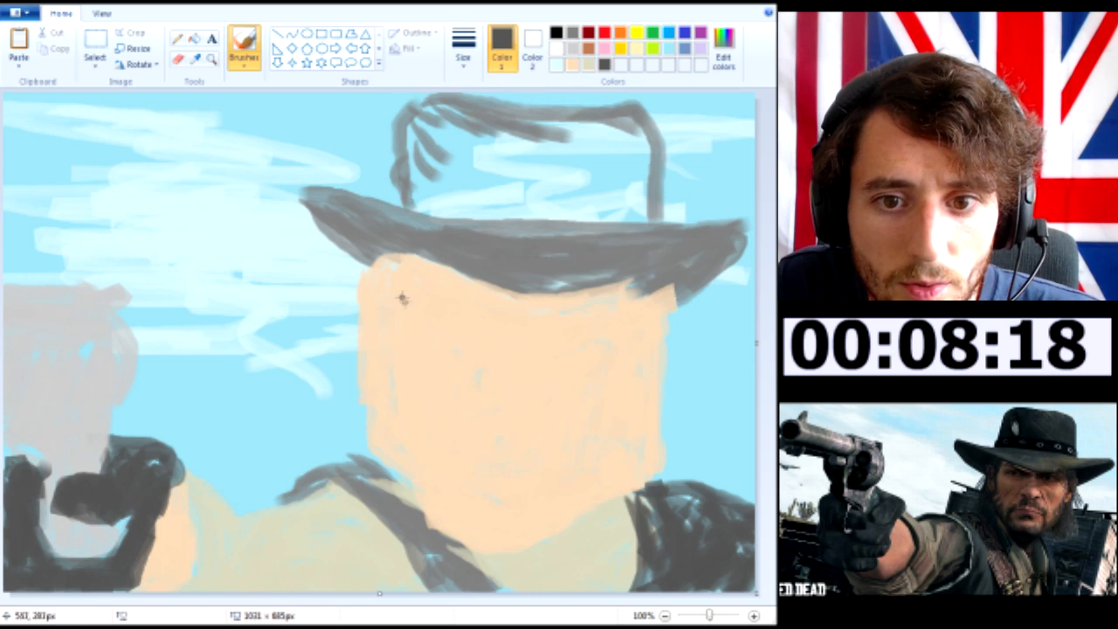
{"action": "mouse_move", "coordinate": [322, 229]}
{"action": "left_mouse_down"}
{"action": "mouse_move", "coordinate": [352, 254]}
{"action": "mouse_move", "coordinate": [314, 218]}
{"action": "mouse_move", "coordinate": [355, 232]}
{"action": "mouse_move", "coordinate": [321, 206]}
{"action": "mouse_move", "coordinate": [371, 233]}
{"action": "mouse_move", "coordinate": [311, 200]}
{"action": "mouse_move", "coordinate": [387, 236]}
{"action": "mouse_move", "coordinate": [330, 199]}
{"action": "mouse_move", "coordinate": [382, 234]}
{"action": "mouse_move", "coordinate": [301, 199]}
{"action": "left_mouse_up"}
{"action": "mouse_move", "coordinate": [339, 234]}
{"action": "left_mouse_down"}
{"action": "mouse_move", "coordinate": [372, 257]}
{"action": "mouse_move", "coordinate": [407, 260]}
{"action": "left_mouse_up"}
{"action": "mouse_move", "coordinate": [306, 194]}
{"action": "left_mouse_down"}
{"action": "mouse_move", "coordinate": [411, 251]}
{"action": "mouse_move", "coordinate": [347, 231]}
{"action": "mouse_move", "coordinate": [472, 278]}
{"action": "left_mouse_up"}
{"action": "left_click_drag", "start_coordinate": [396, 246], "coordinate": [550, 305]}
{"action": "key", "text": "ctrl+z"}
{"action": "mouse_move", "coordinate": [470, 282]}
{"action": "left_mouse_down"}
{"action": "mouse_move", "coordinate": [547, 301]}
{"action": "mouse_move", "coordinate": [494, 274]}
{"action": "mouse_move", "coordinate": [566, 291]}
{"action": "mouse_move", "coordinate": [545, 292]}
{"action": "mouse_move", "coordinate": [643, 280]}
{"action": "left_mouse_up"}
{"action": "left_click_drag", "start_coordinate": [571, 292], "coordinate": [727, 255]}
{"action": "mouse_move", "coordinate": [692, 300]}
{"action": "left_mouse_down"}
{"action": "mouse_move", "coordinate": [641, 302]}
{"action": "mouse_move", "coordinate": [660, 303]}
{"action": "left_mouse_up"}
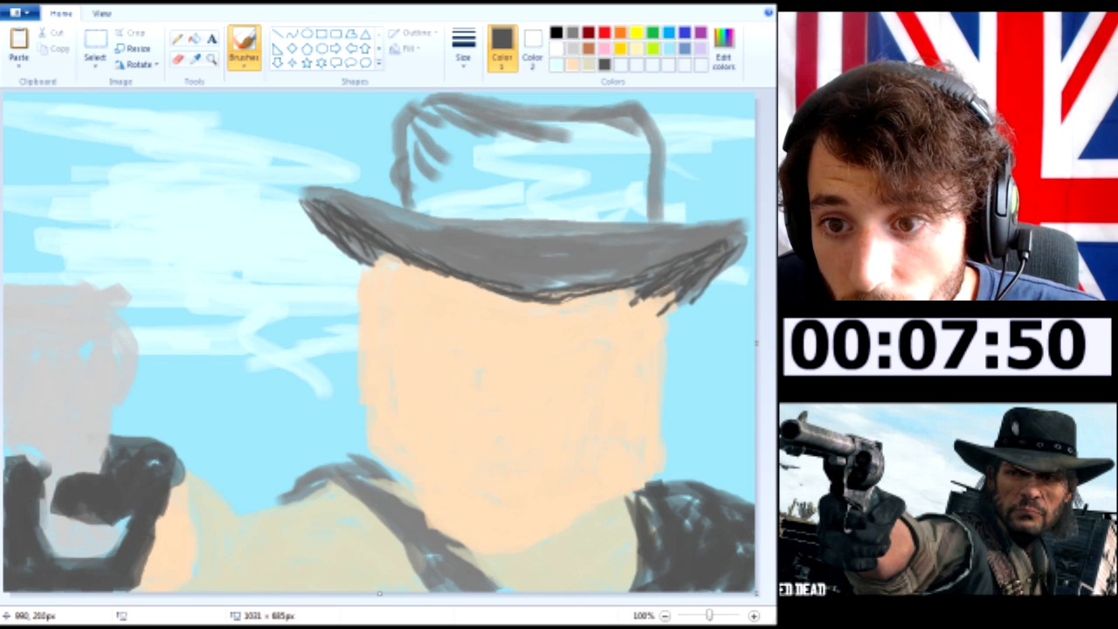
{"action": "mouse_move", "coordinate": [700, 245]}
{"action": "left_mouse_down"}
{"action": "mouse_move", "coordinate": [739, 226]}
{"action": "mouse_move", "coordinate": [697, 267]}
{"action": "mouse_move", "coordinate": [632, 299]}
{"action": "left_mouse_up"}
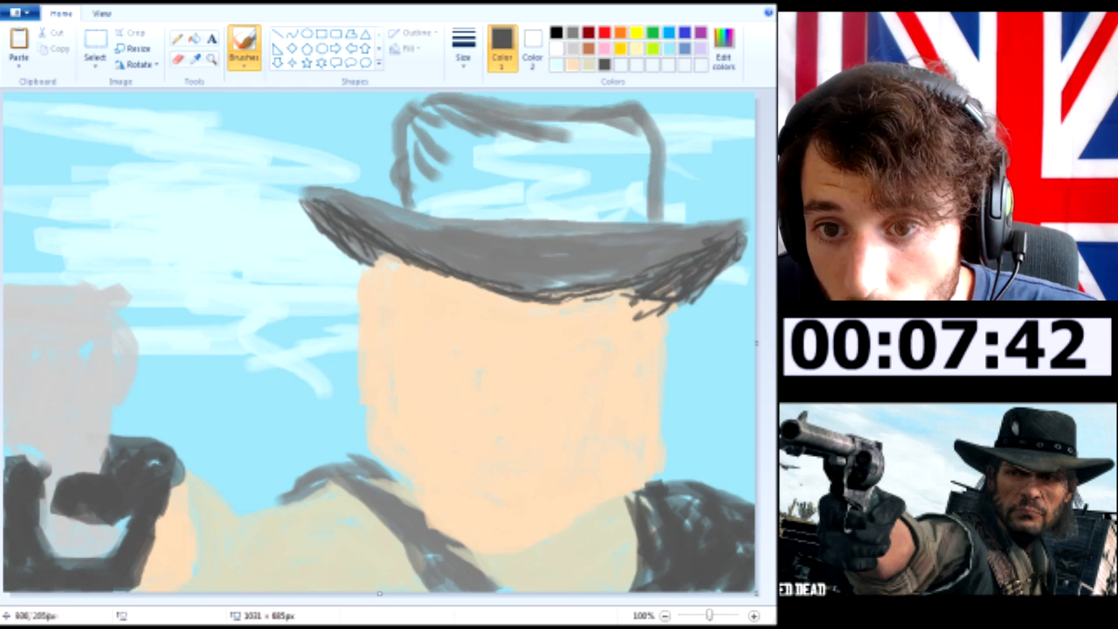
Paint a dark grey band across the base of the hat crown with a thicker brush
{"action": "left_click", "coordinate": [464, 44]}
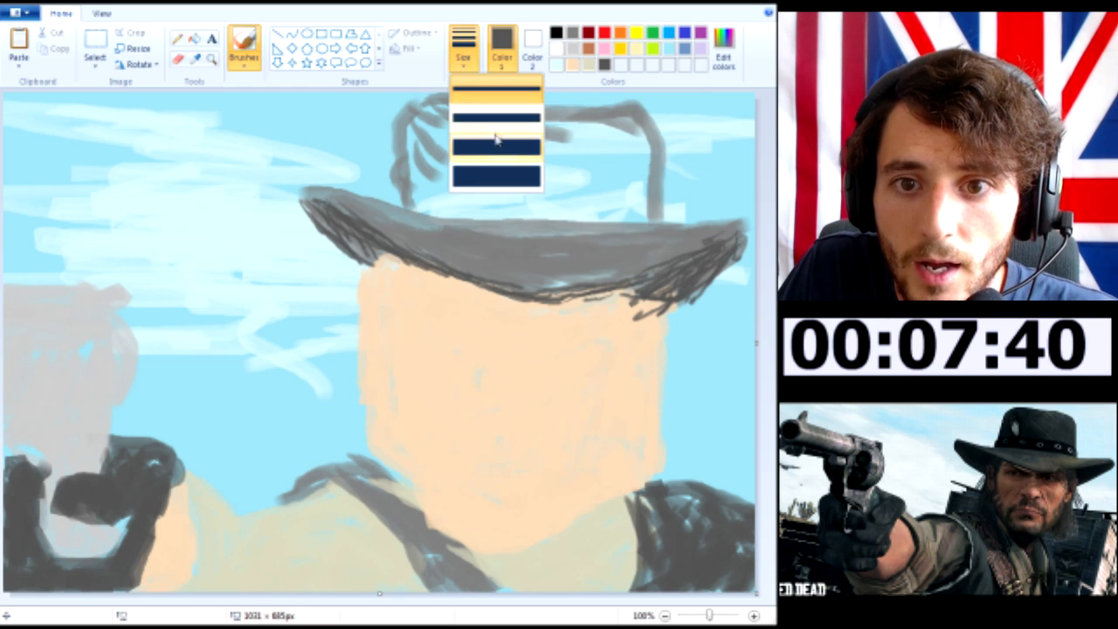
{"action": "left_click", "coordinate": [481, 135]}
{"action": "mouse_move", "coordinate": [410, 202]}
{"action": "left_mouse_down"}
{"action": "mouse_move", "coordinate": [595, 222]}
{"action": "mouse_move", "coordinate": [645, 207]}
{"action": "mouse_move", "coordinate": [401, 200]}
{"action": "mouse_move", "coordinate": [444, 205]}
{"action": "left_mouse_up"}
Fill the open hat crown with mid grey, covering the sky inside its outline
{"action": "left_click", "coordinate": [573, 33]}
{"action": "mouse_move", "coordinate": [427, 122]}
{"action": "left_mouse_down"}
{"action": "mouse_move", "coordinate": [409, 194]}
{"action": "mouse_move", "coordinate": [430, 175]}
{"action": "mouse_move", "coordinate": [427, 200]}
{"action": "mouse_move", "coordinate": [444, 190]}
{"action": "mouse_move", "coordinate": [451, 147]}
{"action": "mouse_move", "coordinate": [466, 162]}
{"action": "mouse_move", "coordinate": [485, 137]}
{"action": "mouse_move", "coordinate": [466, 125]}
{"action": "mouse_move", "coordinate": [553, 139]}
{"action": "mouse_move", "coordinate": [479, 133]}
{"action": "mouse_move", "coordinate": [524, 155]}
{"action": "mouse_move", "coordinate": [472, 163]}
{"action": "mouse_move", "coordinate": [520, 180]}
{"action": "mouse_move", "coordinate": [479, 168]}
{"action": "mouse_move", "coordinate": [600, 186]}
{"action": "mouse_move", "coordinate": [613, 209]}
{"action": "mouse_move", "coordinate": [514, 187]}
{"action": "mouse_move", "coordinate": [551, 200]}
{"action": "mouse_move", "coordinate": [610, 171]}
{"action": "mouse_move", "coordinate": [604, 192]}
{"action": "mouse_move", "coordinate": [637, 165]}
{"action": "left_mouse_up"}
{"action": "mouse_move", "coordinate": [626, 121]}
{"action": "left_mouse_down"}
{"action": "mouse_move", "coordinate": [602, 168]}
{"action": "mouse_move", "coordinate": [500, 166]}
{"action": "mouse_move", "coordinate": [472, 115]}
{"action": "mouse_move", "coordinate": [413, 128]}
{"action": "mouse_move", "coordinate": [407, 105]}
{"action": "mouse_move", "coordinate": [416, 154]}
{"action": "left_mouse_up"}
{"action": "mouse_move", "coordinate": [500, 153]}
{"action": "left_mouse_down"}
{"action": "mouse_move", "coordinate": [470, 114]}
{"action": "mouse_move", "coordinate": [568, 171]}
{"action": "mouse_move", "coordinate": [535, 140]}
{"action": "left_mouse_up"}
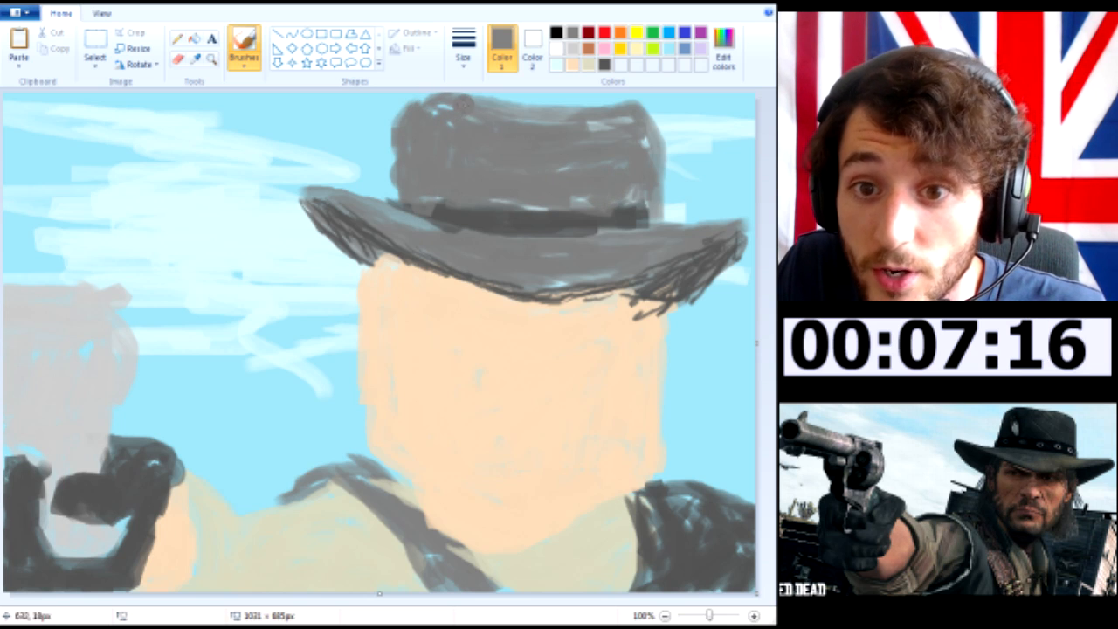
{"action": "left_click_drag", "start_coordinate": [465, 105], "coordinate": [611, 128]}
{"action": "mouse_move", "coordinate": [496, 206]}
{"action": "left_mouse_down"}
{"action": "mouse_move", "coordinate": [605, 211]}
{"action": "mouse_move", "coordinate": [536, 187]}
{"action": "mouse_move", "coordinate": [625, 197]}
{"action": "left_mouse_up"}
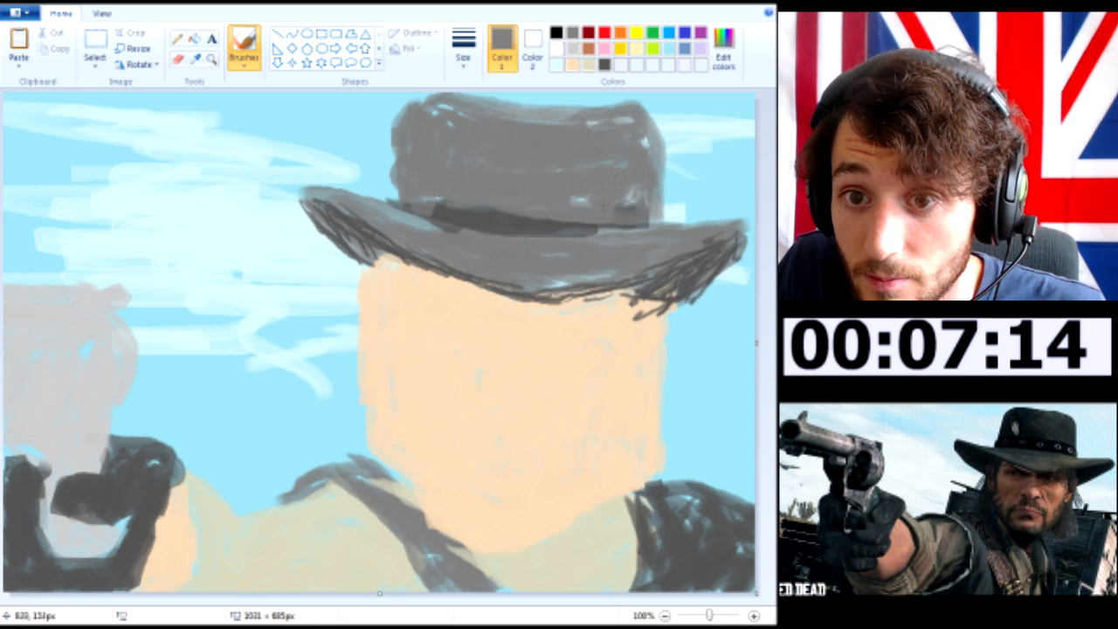
Repaint the hat band as a solid dark grey strip across the full width of the crown
{"action": "left_click", "coordinate": [605, 65]}
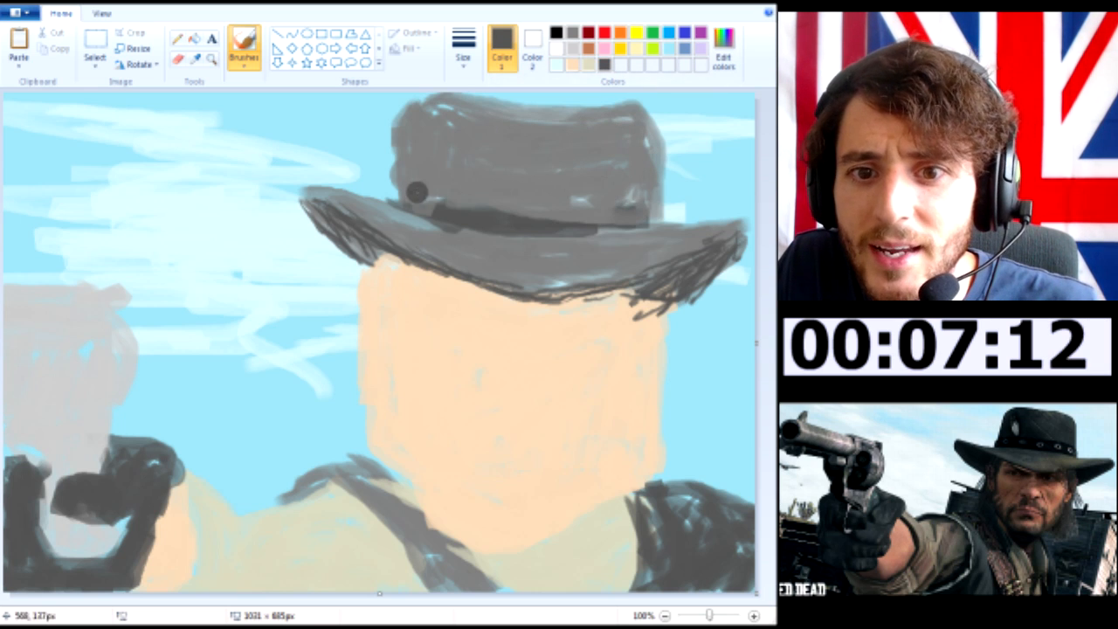
{"action": "left_click_drag", "start_coordinate": [433, 208], "coordinate": [390, 202]}
{"action": "mouse_move", "coordinate": [495, 219]}
{"action": "left_mouse_down"}
{"action": "mouse_move", "coordinate": [660, 217]}
{"action": "mouse_move", "coordinate": [428, 195]}
{"action": "mouse_move", "coordinate": [478, 201]}
{"action": "left_mouse_up"}
{"action": "mouse_move", "coordinate": [616, 206]}
{"action": "left_mouse_down"}
{"action": "mouse_move", "coordinate": [649, 207]}
{"action": "mouse_move", "coordinate": [489, 203]}
{"action": "left_mouse_up"}
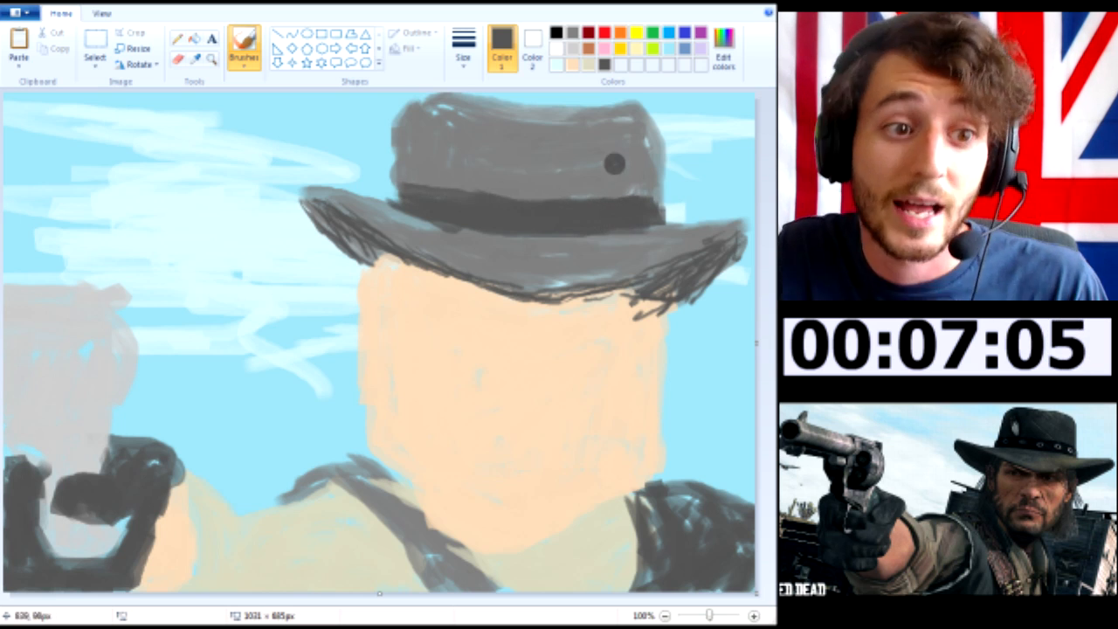
Draw a row of small light grey oval ornaments along the hat band with a thin brush
{"action": "left_click", "coordinate": [572, 48]}
{"action": "left_click", "coordinate": [464, 44]}
{"action": "left_click", "coordinate": [476, 144]}
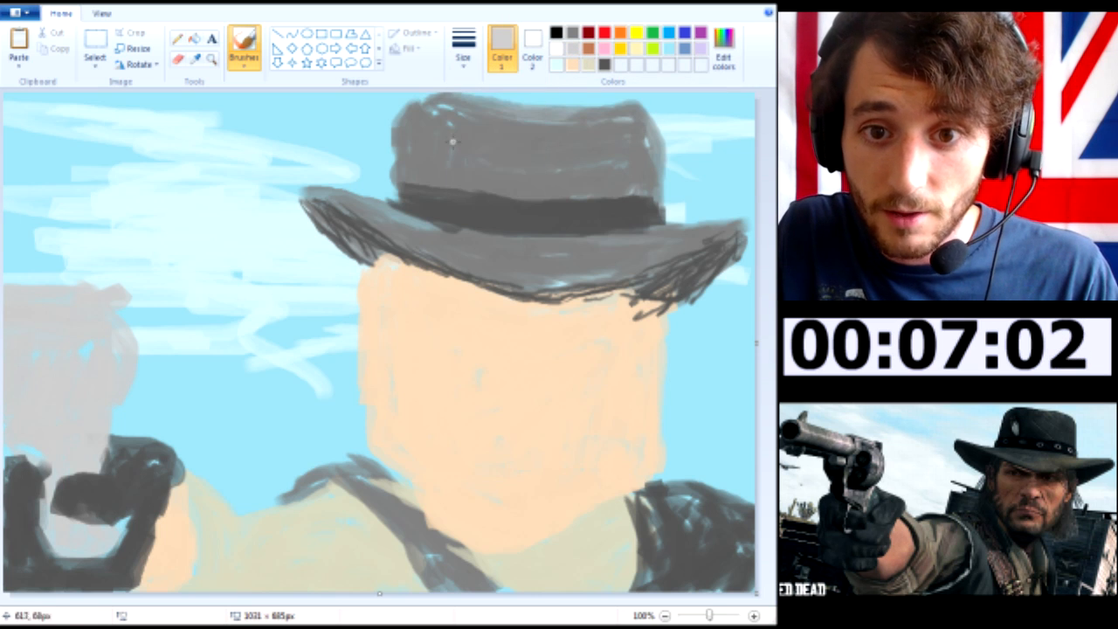
{"action": "left_click_drag", "start_coordinate": [404, 204], "coordinate": [431, 205]}
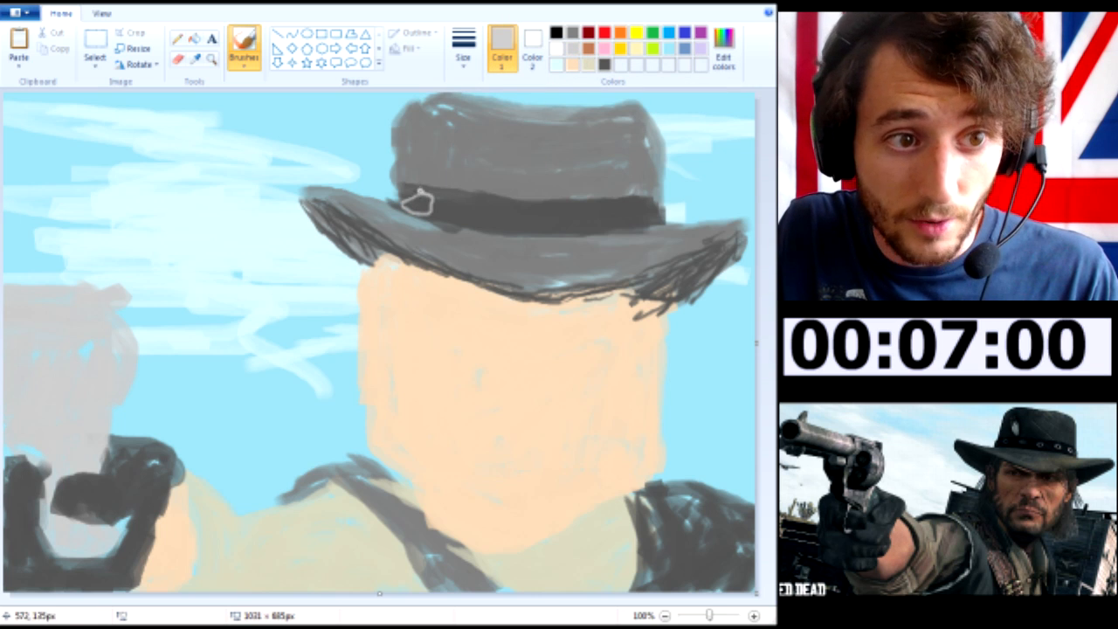
{"action": "key", "text": "ctrl+z"}
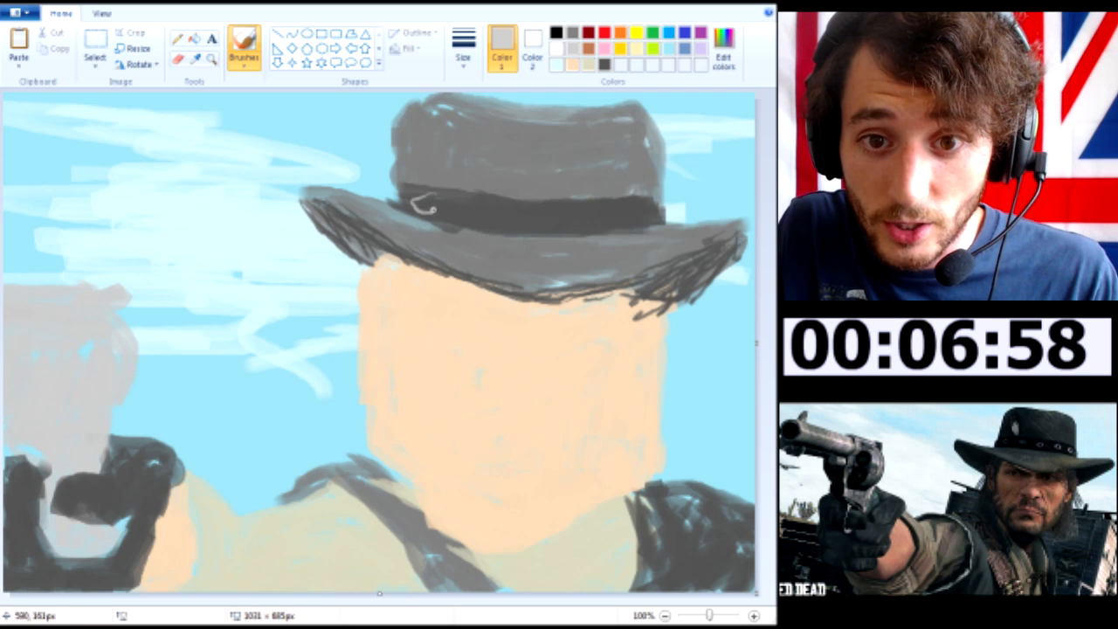
{"action": "left_click_drag", "start_coordinate": [435, 210], "coordinate": [425, 197]}
{"action": "mouse_move", "coordinate": [490, 206]}
{"action": "left_mouse_down"}
{"action": "mouse_move", "coordinate": [450, 206]}
{"action": "mouse_move", "coordinate": [479, 224]}
{"action": "mouse_move", "coordinate": [465, 215]}
{"action": "mouse_move", "coordinate": [498, 224]}
{"action": "mouse_move", "coordinate": [475, 199]}
{"action": "left_mouse_up"}
{"action": "key", "text": "ctrl+z"}
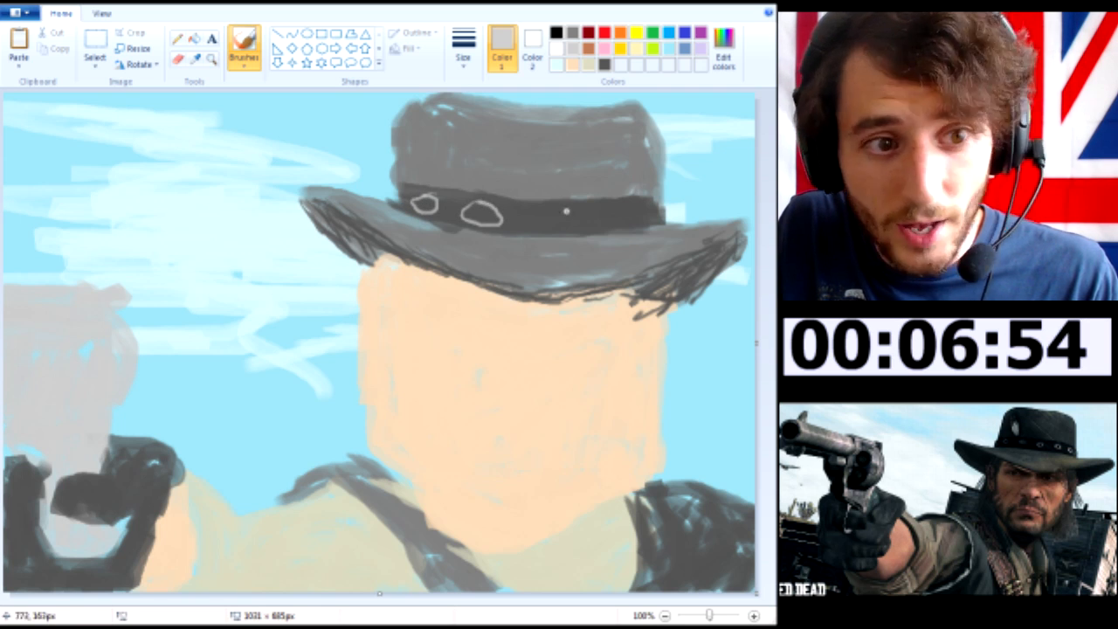
{"action": "mouse_move", "coordinate": [553, 229]}
{"action": "left_mouse_down"}
{"action": "mouse_move", "coordinate": [568, 209]}
{"action": "mouse_move", "coordinate": [627, 206]}
{"action": "left_mouse_up"}
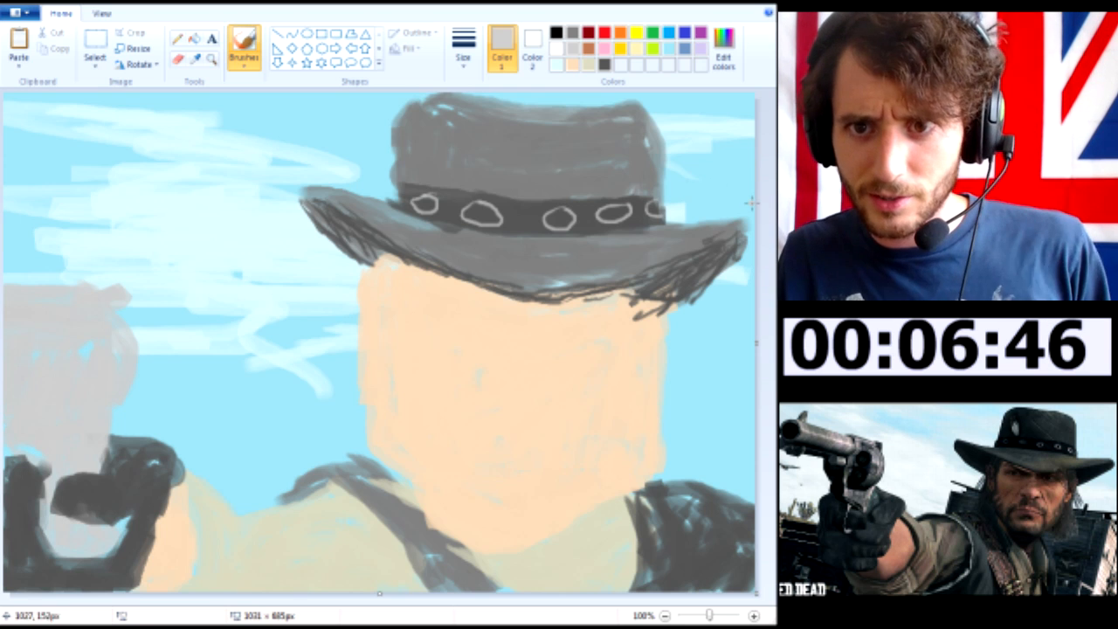
Mix a near-black brush colour with red, green and blue all at 30
{"action": "left_click", "coordinate": [603, 64]}
{"action": "left_click", "coordinate": [723, 48]}
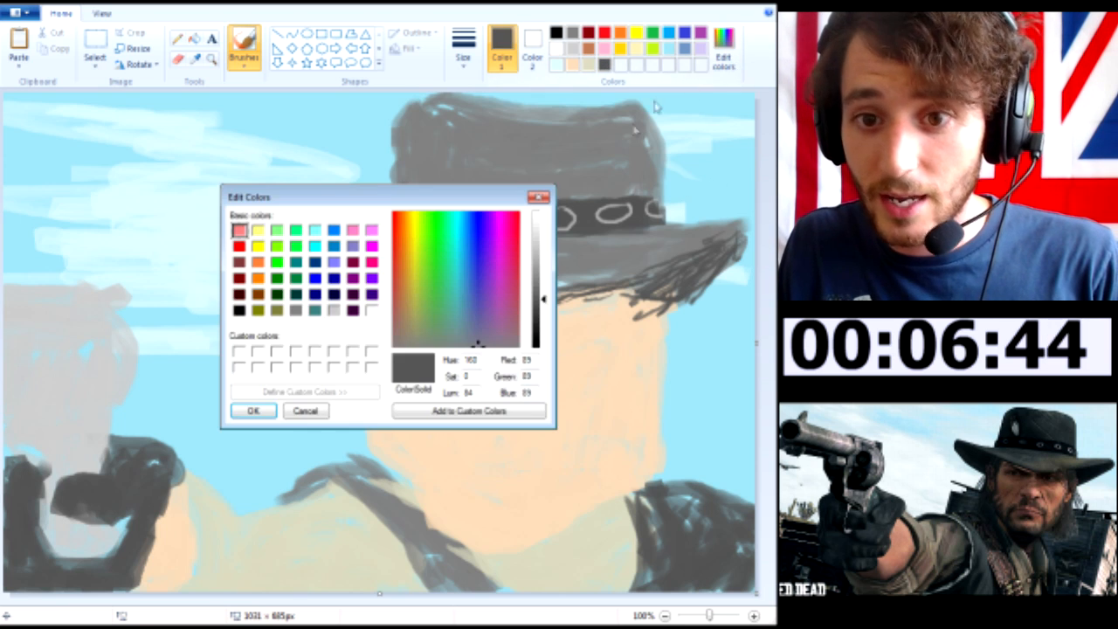
{"action": "left_click_drag", "start_coordinate": [547, 313], "coordinate": [547, 337]}
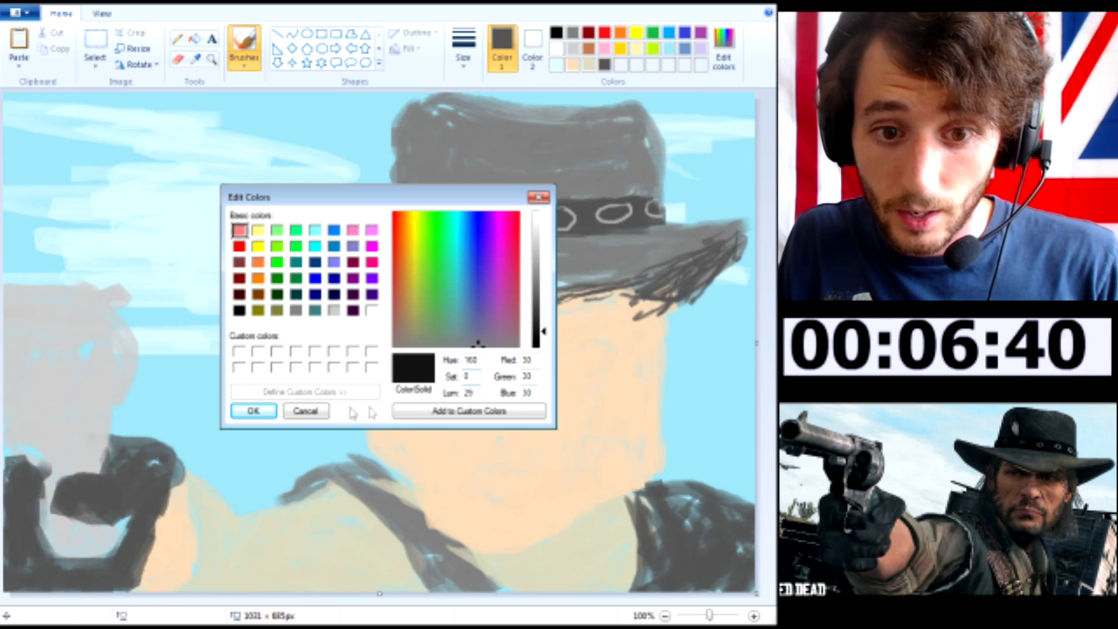
{"action": "left_click", "coordinate": [252, 410]}
{"action": "mouse_move", "coordinate": [641, 314]}
{"action": "left_mouse_down"}
{"action": "mouse_move", "coordinate": [653, 304]}
{"action": "mouse_move", "coordinate": [691, 336]}
{"action": "left_mouse_up"}
{"action": "left_click_drag", "start_coordinate": [661, 302], "coordinate": [679, 330]}
{"action": "left_click_drag", "start_coordinate": [611, 266], "coordinate": [661, 310]}
{"action": "left_click_drag", "start_coordinate": [650, 292], "coordinate": [689, 337]}
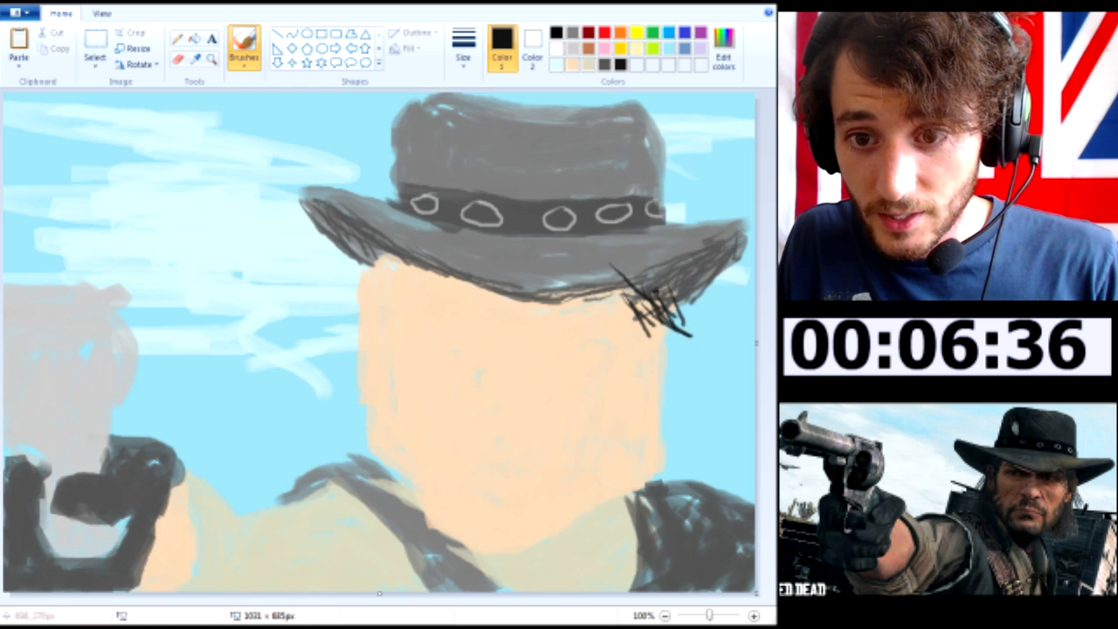
{"action": "key", "text": "ctrl+z"}
{"action": "key", "text": "ctrl+z"}
Draw long near-black hair strands from under the brim down the face edge above the solid dark shoulder
{"action": "mouse_move", "coordinate": [629, 293]}
{"action": "left_mouse_down"}
{"action": "mouse_move", "coordinate": [671, 354]}
{"action": "mouse_move", "coordinate": [669, 329]}
{"action": "left_mouse_up"}
{"action": "mouse_move", "coordinate": [661, 290]}
{"action": "left_mouse_down"}
{"action": "mouse_move", "coordinate": [684, 330]}
{"action": "mouse_move", "coordinate": [692, 453]}
{"action": "left_mouse_up"}
{"action": "left_click_drag", "start_coordinate": [664, 344], "coordinate": [680, 430]}
{"action": "mouse_move", "coordinate": [681, 362]}
{"action": "left_mouse_down"}
{"action": "mouse_move", "coordinate": [689, 471]}
{"action": "mouse_move", "coordinate": [675, 435]}
{"action": "left_mouse_up"}
{"action": "left_click_drag", "start_coordinate": [659, 335], "coordinate": [664, 411]}
{"action": "mouse_move", "coordinate": [645, 322]}
{"action": "left_mouse_down"}
{"action": "mouse_move", "coordinate": [657, 420]}
{"action": "mouse_move", "coordinate": [679, 458]}
{"action": "left_mouse_up"}
{"action": "left_click_drag", "start_coordinate": [656, 383], "coordinate": [669, 480]}
{"action": "mouse_move", "coordinate": [678, 363]}
{"action": "left_mouse_down"}
{"action": "mouse_move", "coordinate": [699, 456]}
{"action": "mouse_move", "coordinate": [699, 441]}
{"action": "left_mouse_up"}
{"action": "left_click_drag", "start_coordinate": [643, 320], "coordinate": [668, 423]}
{"action": "left_click_drag", "start_coordinate": [669, 341], "coordinate": [681, 404]}
{"action": "mouse_move", "coordinate": [660, 316]}
{"action": "left_mouse_down"}
{"action": "mouse_move", "coordinate": [685, 413]}
{"action": "mouse_move", "coordinate": [672, 391]}
{"action": "left_mouse_up"}
{"action": "left_click_drag", "start_coordinate": [639, 325], "coordinate": [654, 424]}
{"action": "left_click_drag", "start_coordinate": [657, 344], "coordinate": [670, 374]}
{"action": "left_click_drag", "start_coordinate": [666, 329], "coordinate": [678, 437]}
{"action": "left_click_drag", "start_coordinate": [670, 353], "coordinate": [682, 403]}
{"action": "left_click_drag", "start_coordinate": [642, 318], "coordinate": [657, 425]}
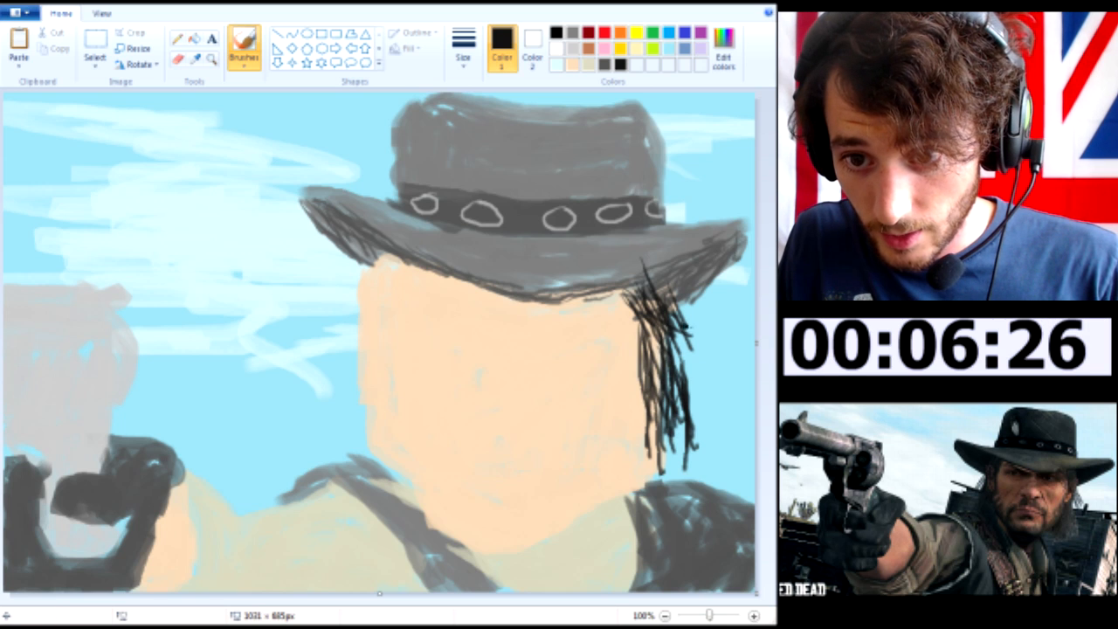
Widen and thicken that lock of hair outward with more near-black strands reaching the dark shoulder
{"action": "left_click_drag", "start_coordinate": [683, 307], "coordinate": [704, 403]}
{"action": "mouse_move", "coordinate": [682, 327]}
{"action": "left_mouse_down"}
{"action": "mouse_move", "coordinate": [709, 422]}
{"action": "mouse_move", "coordinate": [685, 432]}
{"action": "left_mouse_up"}
{"action": "mouse_move", "coordinate": [659, 372]}
{"action": "left_mouse_down"}
{"action": "mouse_move", "coordinate": [681, 452]}
{"action": "mouse_move", "coordinate": [694, 458]}
{"action": "left_mouse_up"}
{"action": "left_click_drag", "start_coordinate": [675, 353], "coordinate": [701, 431]}
{"action": "left_click_drag", "start_coordinate": [683, 353], "coordinate": [711, 437]}
{"action": "left_click_drag", "start_coordinate": [695, 393], "coordinate": [721, 479]}
{"action": "mouse_move", "coordinate": [695, 428]}
{"action": "left_mouse_down"}
{"action": "mouse_move", "coordinate": [706, 487]}
{"action": "mouse_move", "coordinate": [664, 477]}
{"action": "left_mouse_up"}
{"action": "mouse_move", "coordinate": [657, 437]}
{"action": "left_mouse_down"}
{"action": "mouse_move", "coordinate": [666, 482]}
{"action": "mouse_move", "coordinate": [696, 484]}
{"action": "left_mouse_up"}
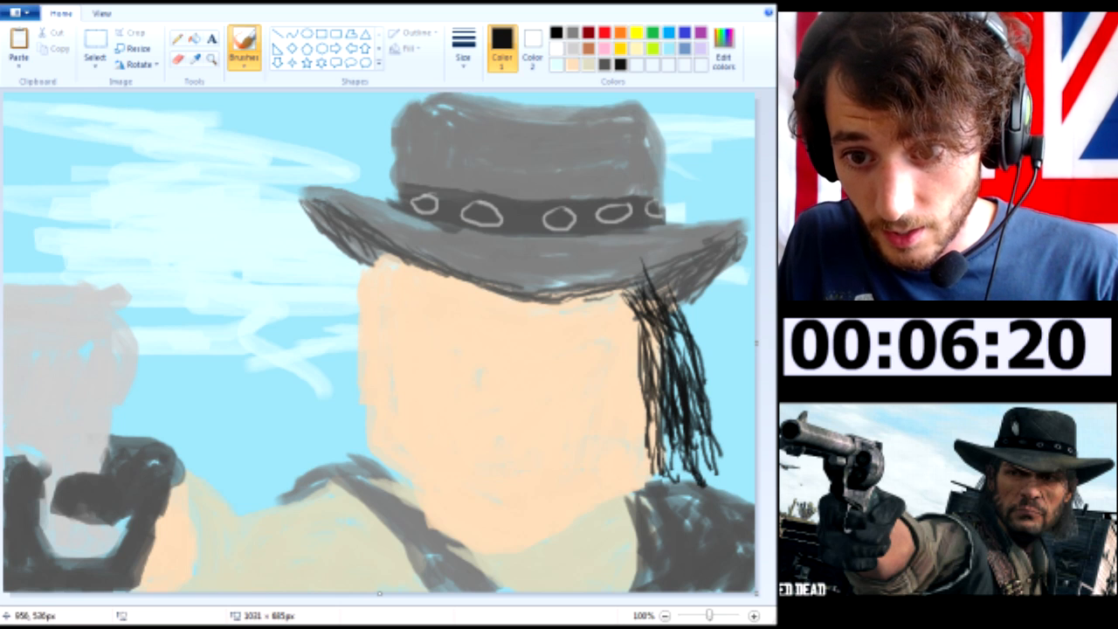
{"action": "left_click_drag", "start_coordinate": [707, 406], "coordinate": [718, 418]}
{"action": "left_click_drag", "start_coordinate": [642, 317], "coordinate": [657, 375]}
{"action": "left_click_drag", "start_coordinate": [674, 327], "coordinate": [708, 437]}
{"action": "left_click_drag", "start_coordinate": [662, 398], "coordinate": [673, 468]}
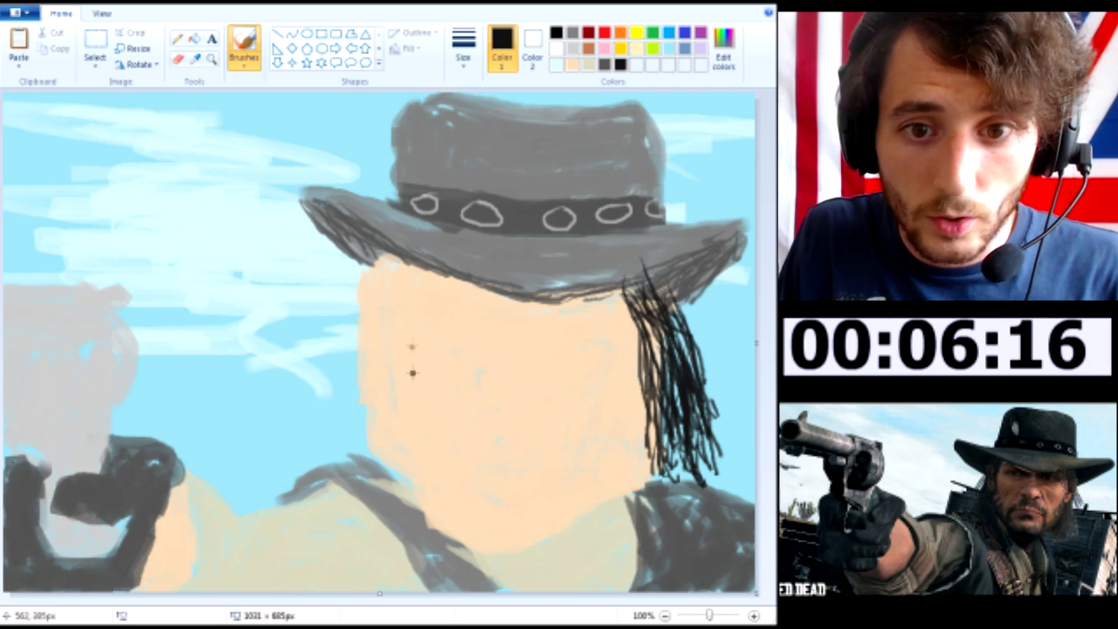
Draw a matching lock of long near-black strands from the brim down the face edge on the gun side
{"action": "mouse_move", "coordinate": [387, 259]}
{"action": "left_mouse_down"}
{"action": "mouse_move", "coordinate": [376, 332]}
{"action": "mouse_move", "coordinate": [354, 325]}
{"action": "mouse_move", "coordinate": [356, 345]}
{"action": "mouse_move", "coordinate": [351, 301]}
{"action": "left_mouse_up"}
{"action": "left_click_drag", "start_coordinate": [351, 235], "coordinate": [342, 304]}
{"action": "mouse_move", "coordinate": [347, 264]}
{"action": "left_mouse_down"}
{"action": "mouse_move", "coordinate": [340, 315]}
{"action": "mouse_move", "coordinate": [386, 267]}
{"action": "mouse_move", "coordinate": [361, 276]}
{"action": "mouse_move", "coordinate": [353, 264]}
{"action": "mouse_move", "coordinate": [369, 302]}
{"action": "mouse_move", "coordinate": [365, 371]}
{"action": "left_mouse_up"}
{"action": "mouse_move", "coordinate": [376, 275]}
{"action": "left_mouse_down"}
{"action": "mouse_move", "coordinate": [383, 369]}
{"action": "mouse_move", "coordinate": [367, 399]}
{"action": "left_mouse_up"}
{"action": "left_click_drag", "start_coordinate": [360, 315], "coordinate": [349, 441]}
{"action": "mouse_move", "coordinate": [365, 337]}
{"action": "left_mouse_down"}
{"action": "mouse_move", "coordinate": [350, 452]}
{"action": "mouse_move", "coordinate": [337, 459]}
{"action": "left_mouse_up"}
{"action": "mouse_move", "coordinate": [350, 382]}
{"action": "left_mouse_down"}
{"action": "mouse_move", "coordinate": [337, 463]}
{"action": "mouse_move", "coordinate": [373, 449]}
{"action": "left_mouse_up"}
{"action": "left_click_drag", "start_coordinate": [353, 325], "coordinate": [349, 383]}
{"action": "left_click_drag", "start_coordinate": [362, 314], "coordinate": [360, 368]}
{"action": "mouse_move", "coordinate": [358, 295]}
{"action": "left_mouse_down"}
{"action": "mouse_move", "coordinate": [354, 374]}
{"action": "mouse_move", "coordinate": [332, 444]}
{"action": "left_mouse_up"}
{"action": "left_click_drag", "start_coordinate": [355, 383], "coordinate": [328, 481]}
{"action": "left_click_drag", "start_coordinate": [383, 278], "coordinate": [365, 390]}
{"action": "left_click_drag", "start_coordinate": [384, 333], "coordinate": [367, 426]}
{"action": "left_click_drag", "start_coordinate": [366, 358], "coordinate": [353, 450]}
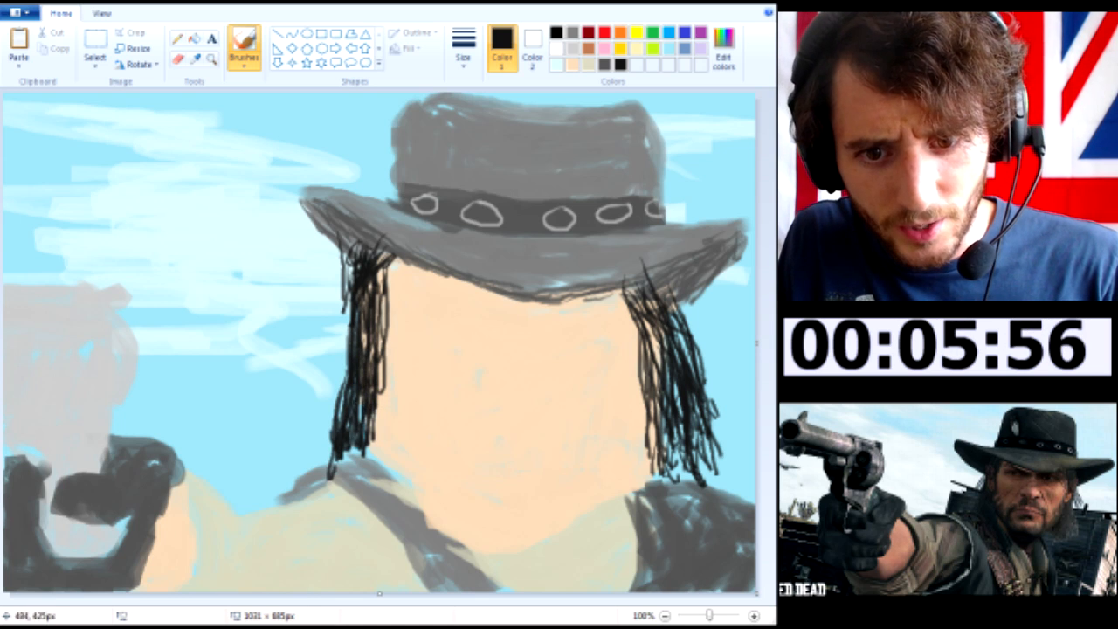
{"action": "left_click_drag", "start_coordinate": [362, 400], "coordinate": [355, 458]}
{"action": "left_click_drag", "start_coordinate": [372, 392], "coordinate": [364, 440]}
{"action": "mouse_move", "coordinate": [351, 325]}
{"action": "left_mouse_down"}
{"action": "mouse_move", "coordinate": [347, 377]}
{"action": "mouse_move", "coordinate": [364, 442]}
{"action": "left_mouse_up"}
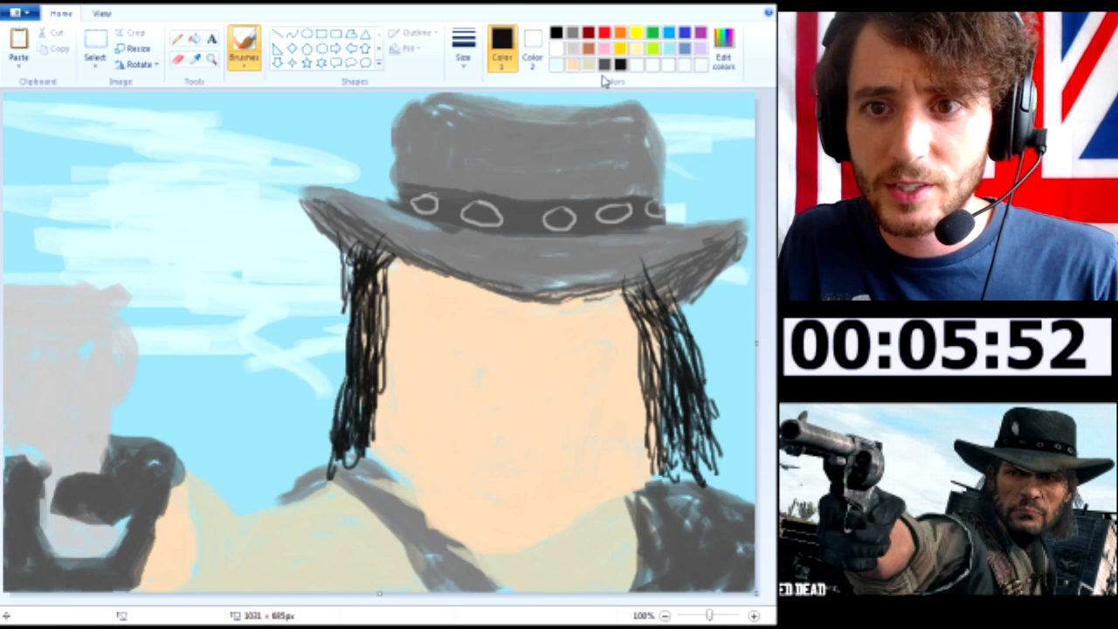
Mix a slightly lighter near-black at RGB 37, 37, 37 and hatch a beard along the jaw plus an arched moustache
{"action": "left_click", "coordinate": [723, 51]}
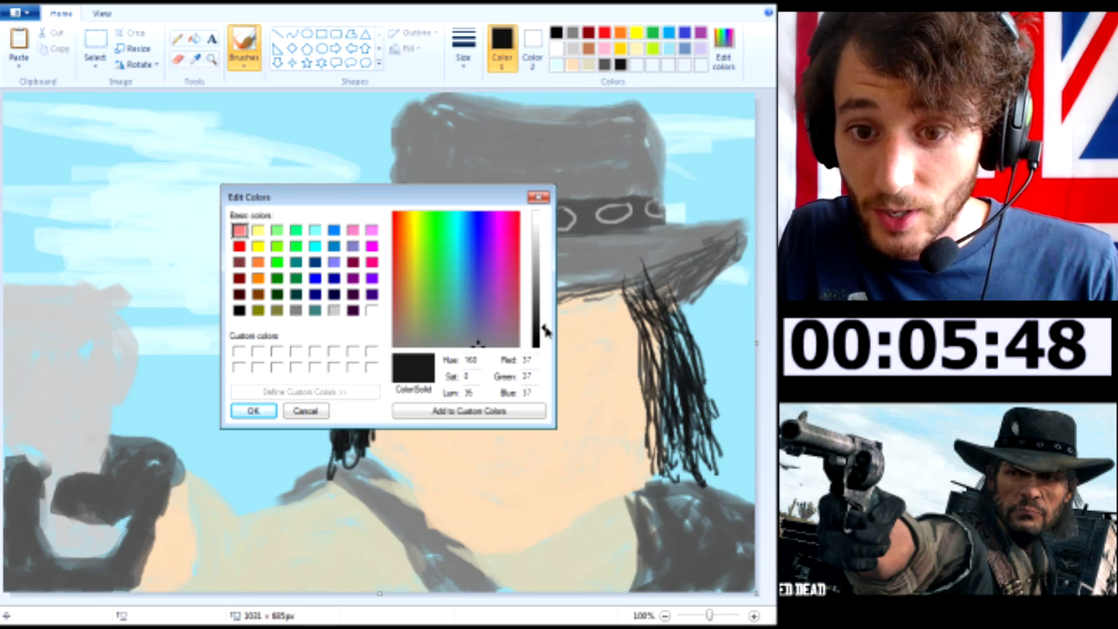
{"action": "left_click", "coordinate": [266, 408]}
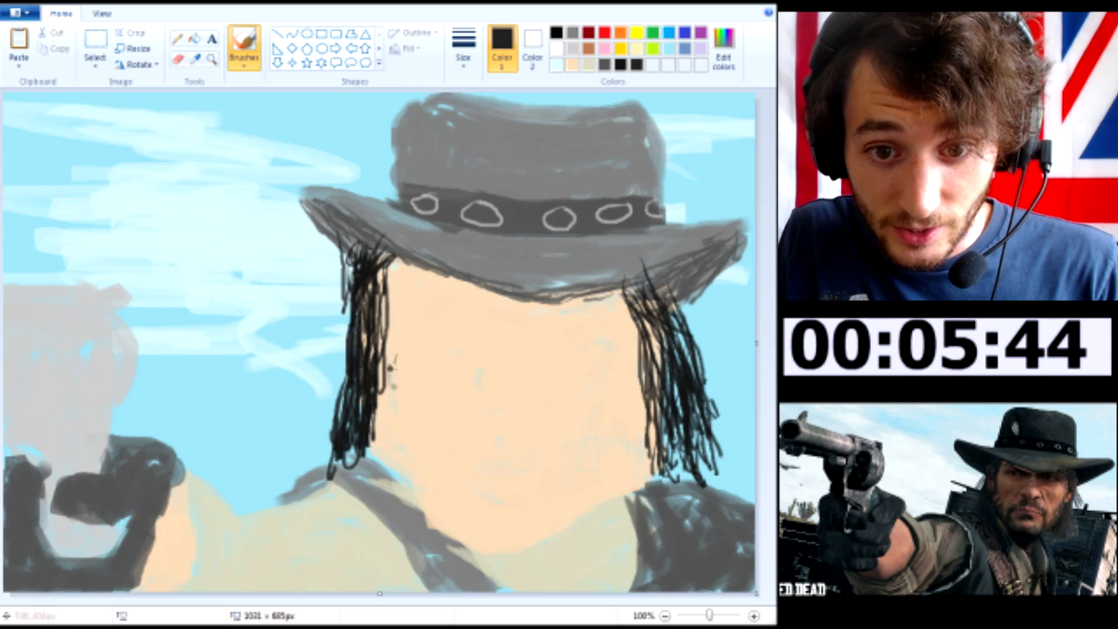
{"action": "left_click_drag", "start_coordinate": [397, 365], "coordinate": [390, 424]}
{"action": "left_click_drag", "start_coordinate": [404, 384], "coordinate": [389, 431]}
{"action": "mouse_move", "coordinate": [386, 436]}
{"action": "left_mouse_down"}
{"action": "mouse_move", "coordinate": [450, 501]}
{"action": "mouse_move", "coordinate": [494, 521]}
{"action": "mouse_move", "coordinate": [622, 476]}
{"action": "mouse_move", "coordinate": [651, 402]}
{"action": "mouse_move", "coordinate": [627, 480]}
{"action": "mouse_move", "coordinate": [616, 489]}
{"action": "mouse_move", "coordinate": [643, 434]}
{"action": "mouse_move", "coordinate": [550, 514]}
{"action": "mouse_move", "coordinate": [514, 519]}
{"action": "left_mouse_up"}
{"action": "mouse_move", "coordinate": [389, 439]}
{"action": "left_mouse_down"}
{"action": "mouse_move", "coordinate": [403, 430]}
{"action": "mouse_move", "coordinate": [428, 468]}
{"action": "mouse_move", "coordinate": [452, 468]}
{"action": "mouse_move", "coordinate": [463, 490]}
{"action": "mouse_move", "coordinate": [516, 516]}
{"action": "mouse_move", "coordinate": [602, 473]}
{"action": "mouse_move", "coordinate": [563, 499]}
{"action": "mouse_move", "coordinate": [496, 503]}
{"action": "mouse_move", "coordinate": [432, 454]}
{"action": "mouse_move", "coordinate": [455, 476]}
{"action": "mouse_move", "coordinate": [465, 441]}
{"action": "mouse_move", "coordinate": [434, 465]}
{"action": "mouse_move", "coordinate": [437, 447]}
{"action": "mouse_move", "coordinate": [447, 454]}
{"action": "mouse_move", "coordinate": [481, 431]}
{"action": "left_mouse_up"}
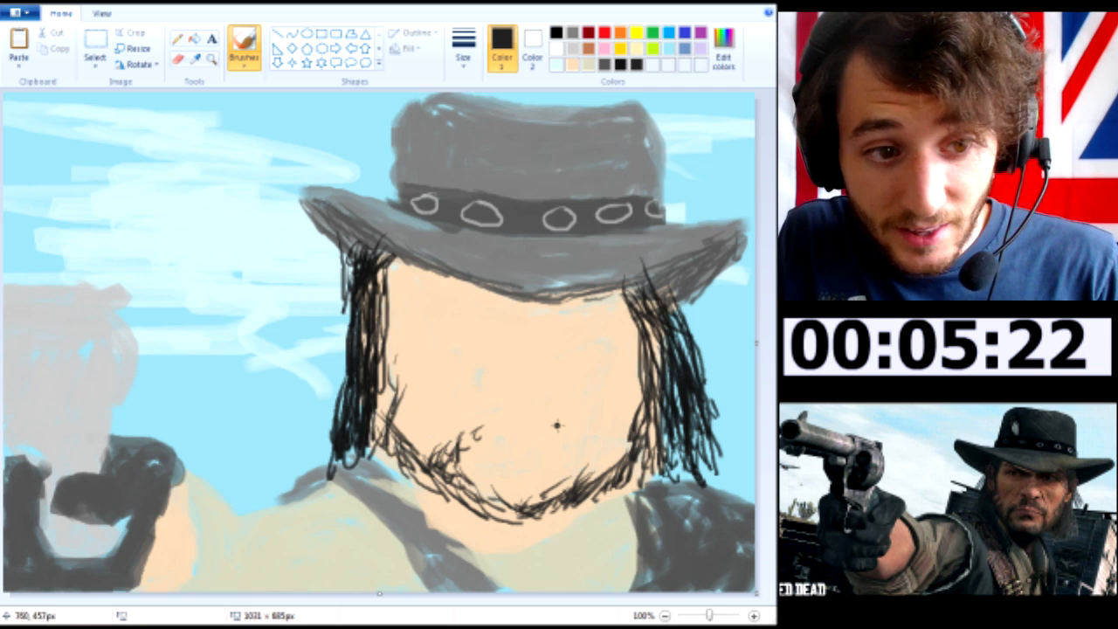
{"action": "mouse_move", "coordinate": [581, 463]}
{"action": "left_mouse_down"}
{"action": "mouse_move", "coordinate": [568, 428]}
{"action": "mouse_move", "coordinate": [550, 444]}
{"action": "mouse_move", "coordinate": [535, 429]}
{"action": "mouse_move", "coordinate": [556, 433]}
{"action": "mouse_move", "coordinate": [485, 432]}
{"action": "mouse_move", "coordinate": [507, 437]}
{"action": "mouse_move", "coordinate": [494, 428]}
{"action": "mouse_move", "coordinate": [491, 437]}
{"action": "mouse_move", "coordinate": [550, 426]}
{"action": "mouse_move", "coordinate": [476, 442]}
{"action": "mouse_move", "coordinate": [443, 462]}
{"action": "mouse_move", "coordinate": [385, 429]}
{"action": "mouse_move", "coordinate": [424, 477]}
{"action": "mouse_move", "coordinate": [491, 506]}
{"action": "mouse_move", "coordinate": [549, 502]}
{"action": "mouse_move", "coordinate": [612, 474]}
{"action": "mouse_move", "coordinate": [618, 444]}
{"action": "mouse_move", "coordinate": [642, 476]}
{"action": "mouse_move", "coordinate": [612, 502]}
{"action": "mouse_move", "coordinate": [553, 519]}
{"action": "left_mouse_up"}
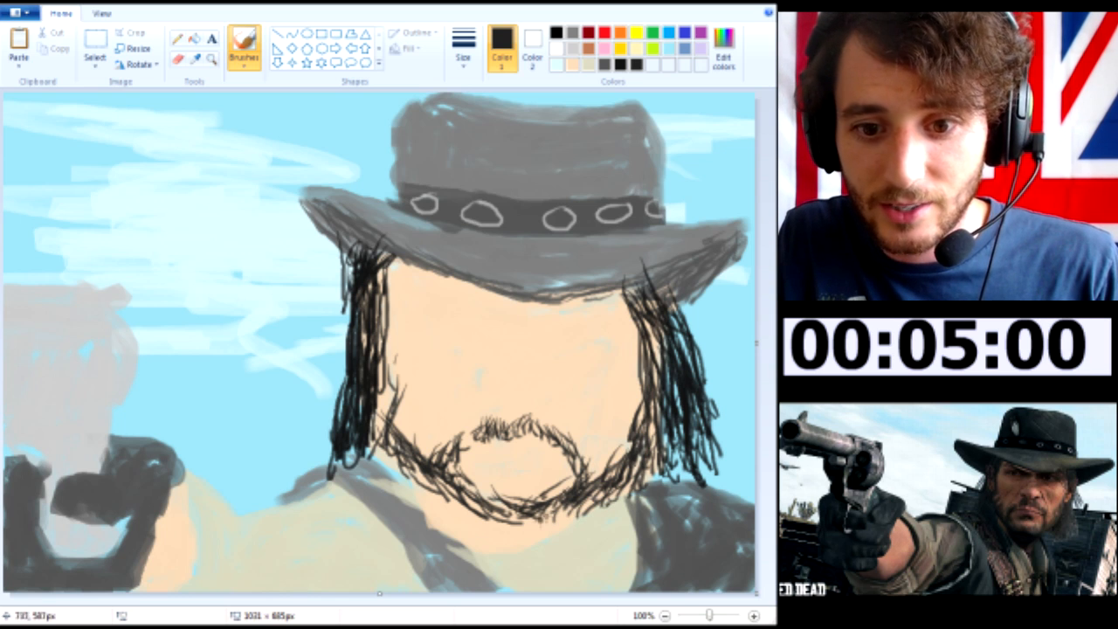
Hatch dark lines on the strapped shoulder below the hair and outline the sleeve cuff beside the wrist
{"action": "mouse_move", "coordinate": [396, 458]}
{"action": "left_mouse_down"}
{"action": "mouse_move", "coordinate": [384, 476]}
{"action": "mouse_move", "coordinate": [367, 464]}
{"action": "mouse_move", "coordinate": [364, 477]}
{"action": "mouse_move", "coordinate": [428, 498]}
{"action": "mouse_move", "coordinate": [385, 473]}
{"action": "mouse_move", "coordinate": [340, 473]}
{"action": "left_mouse_up"}
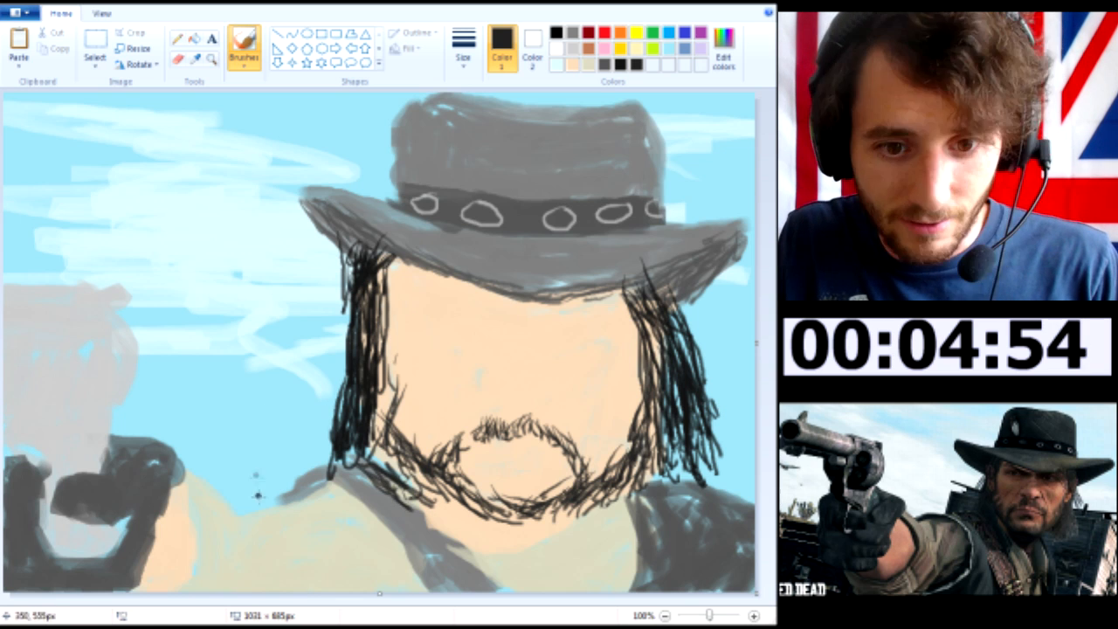
{"action": "mouse_move", "coordinate": [179, 485]}
{"action": "left_mouse_down"}
{"action": "mouse_move", "coordinate": [199, 523]}
{"action": "mouse_move", "coordinate": [190, 590]}
{"action": "left_mouse_up"}
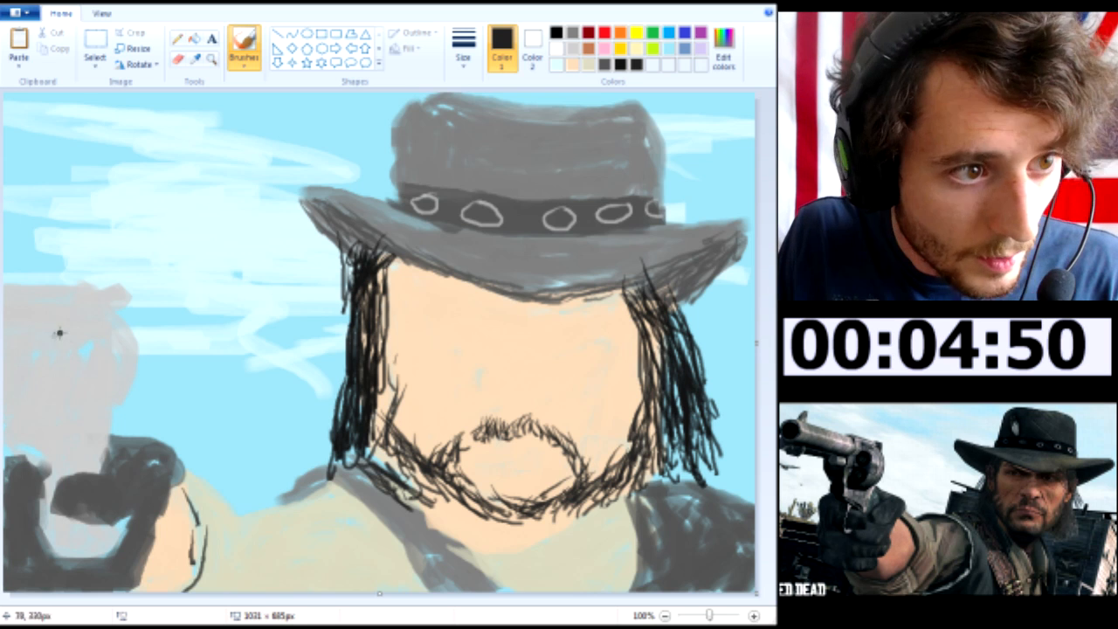
Sketch a teardrop-shaped recess on the revolver's cylinder and short hatch marks on the gun just above the glove
{"action": "mouse_move", "coordinate": [73, 318]}
{"action": "left_mouse_down"}
{"action": "mouse_move", "coordinate": [73, 358]}
{"action": "mouse_move", "coordinate": [83, 332]}
{"action": "mouse_move", "coordinate": [116, 371]}
{"action": "mouse_move", "coordinate": [108, 384]}
{"action": "mouse_move", "coordinate": [96, 353]}
{"action": "mouse_move", "coordinate": [105, 381]}
{"action": "left_mouse_up"}
{"action": "mouse_move", "coordinate": [72, 340]}
{"action": "left_mouse_down"}
{"action": "mouse_move", "coordinate": [90, 383]}
{"action": "mouse_move", "coordinate": [77, 337]}
{"action": "mouse_move", "coordinate": [87, 337]}
{"action": "mouse_move", "coordinate": [72, 394]}
{"action": "left_mouse_up"}
{"action": "mouse_move", "coordinate": [13, 415]}
{"action": "left_mouse_down"}
{"action": "mouse_move", "coordinate": [31, 434]}
{"action": "mouse_move", "coordinate": [22, 401]}
{"action": "mouse_move", "coordinate": [30, 432]}
{"action": "mouse_move", "coordinate": [13, 438]}
{"action": "left_mouse_up"}
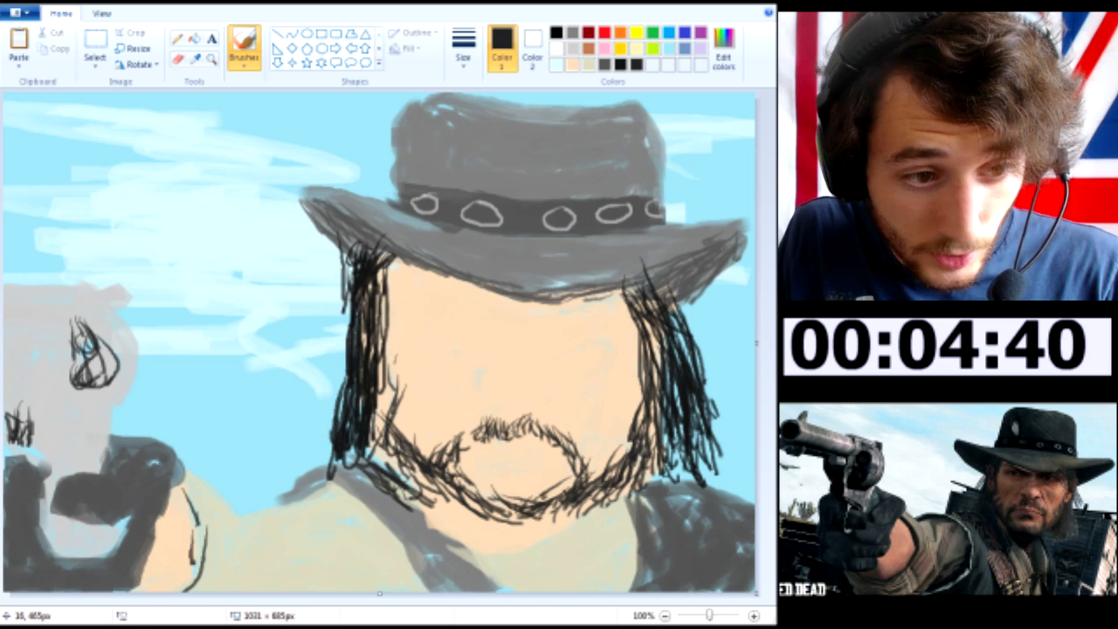
Outline the gloved fingers, thumb and hand around the revolver grip with thin near-black lines
{"action": "mouse_move", "coordinate": [36, 465]}
{"action": "left_mouse_down"}
{"action": "mouse_move", "coordinate": [47, 529]}
{"action": "mouse_move", "coordinate": [63, 553]}
{"action": "mouse_move", "coordinate": [110, 535]}
{"action": "left_mouse_up"}
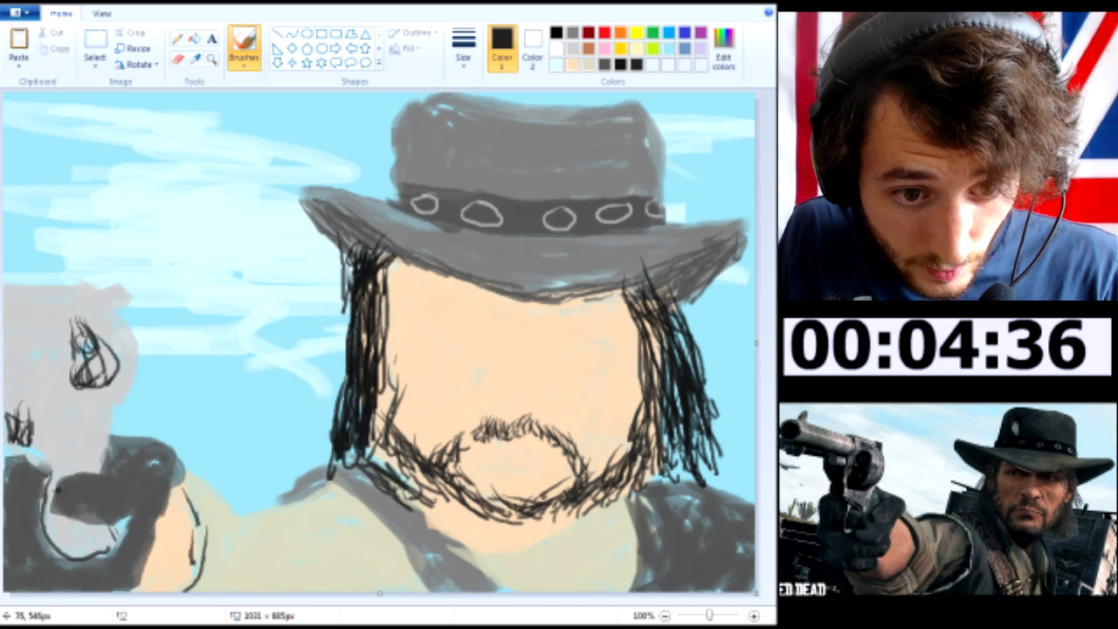
{"action": "mouse_move", "coordinate": [59, 492]}
{"action": "left_mouse_down"}
{"action": "mouse_move", "coordinate": [98, 476]}
{"action": "mouse_move", "coordinate": [56, 501]}
{"action": "left_mouse_up"}
{"action": "mouse_move", "coordinate": [119, 482]}
{"action": "left_mouse_down"}
{"action": "mouse_move", "coordinate": [125, 433]}
{"action": "mouse_move", "coordinate": [170, 458]}
{"action": "mouse_move", "coordinate": [179, 477]}
{"action": "mouse_move", "coordinate": [147, 519]}
{"action": "mouse_move", "coordinate": [125, 582]}
{"action": "left_mouse_up"}
{"action": "mouse_move", "coordinate": [25, 552]}
{"action": "left_mouse_down"}
{"action": "mouse_move", "coordinate": [77, 590]}
{"action": "mouse_move", "coordinate": [131, 557]}
{"action": "mouse_move", "coordinate": [123, 582]}
{"action": "left_mouse_up"}
{"action": "mouse_move", "coordinate": [11, 522]}
{"action": "left_mouse_down"}
{"action": "mouse_move", "coordinate": [46, 522]}
{"action": "mouse_move", "coordinate": [53, 548]}
{"action": "mouse_move", "coordinate": [46, 526]}
{"action": "mouse_move", "coordinate": [26, 549]}
{"action": "mouse_move", "coordinate": [80, 551]}
{"action": "mouse_move", "coordinate": [124, 579]}
{"action": "left_mouse_up"}
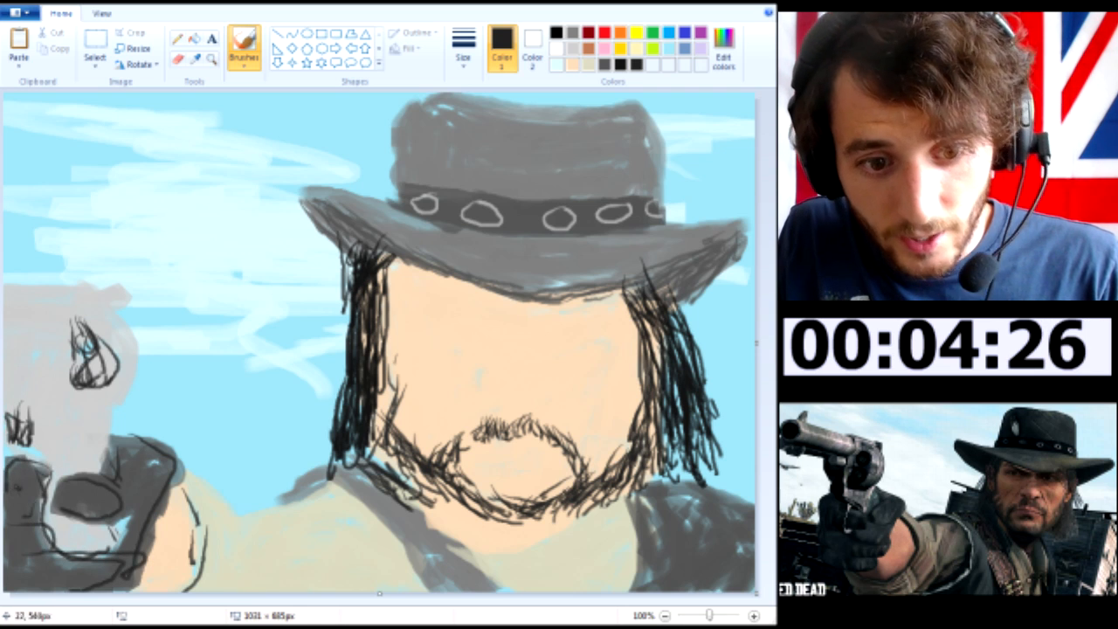
{"action": "left_click_drag", "start_coordinate": [18, 489], "coordinate": [21, 533]}
{"action": "mouse_move", "coordinate": [121, 481]}
{"action": "left_mouse_down"}
{"action": "mouse_move", "coordinate": [128, 447]}
{"action": "mouse_move", "coordinate": [178, 524]}
{"action": "mouse_move", "coordinate": [133, 584]}
{"action": "left_mouse_up"}
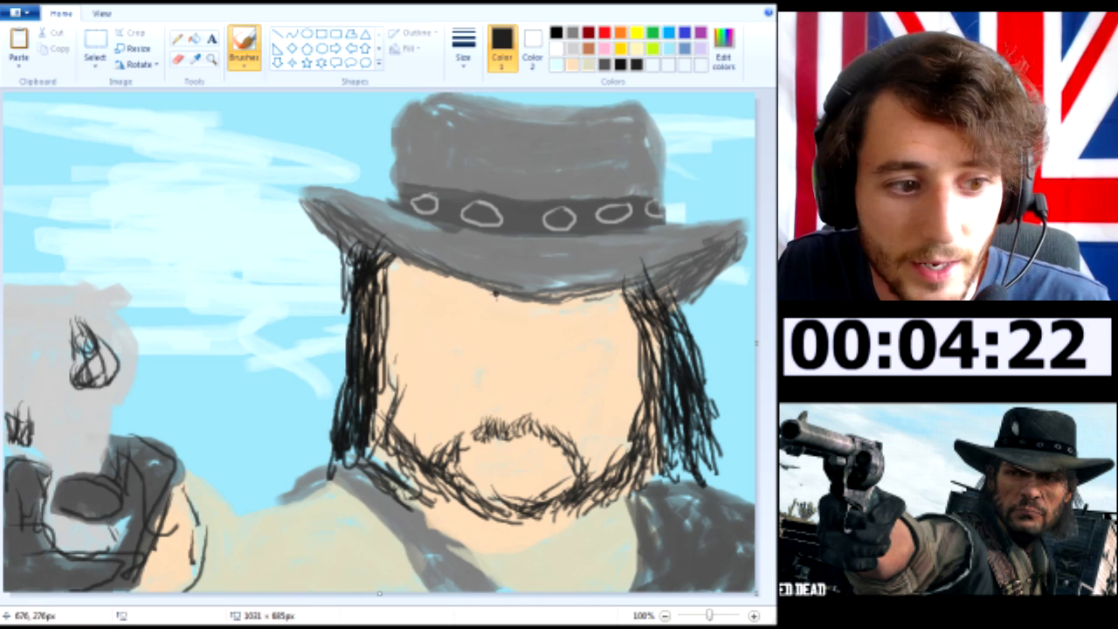
Draw two thin near-black eyebrows just below the hat brim, both angled down toward the middle of the face
{"action": "mouse_move", "coordinate": [508, 307]}
{"action": "left_mouse_down"}
{"action": "mouse_move", "coordinate": [402, 281]}
{"action": "mouse_move", "coordinate": [514, 308]}
{"action": "mouse_move", "coordinate": [454, 294]}
{"action": "left_mouse_up"}
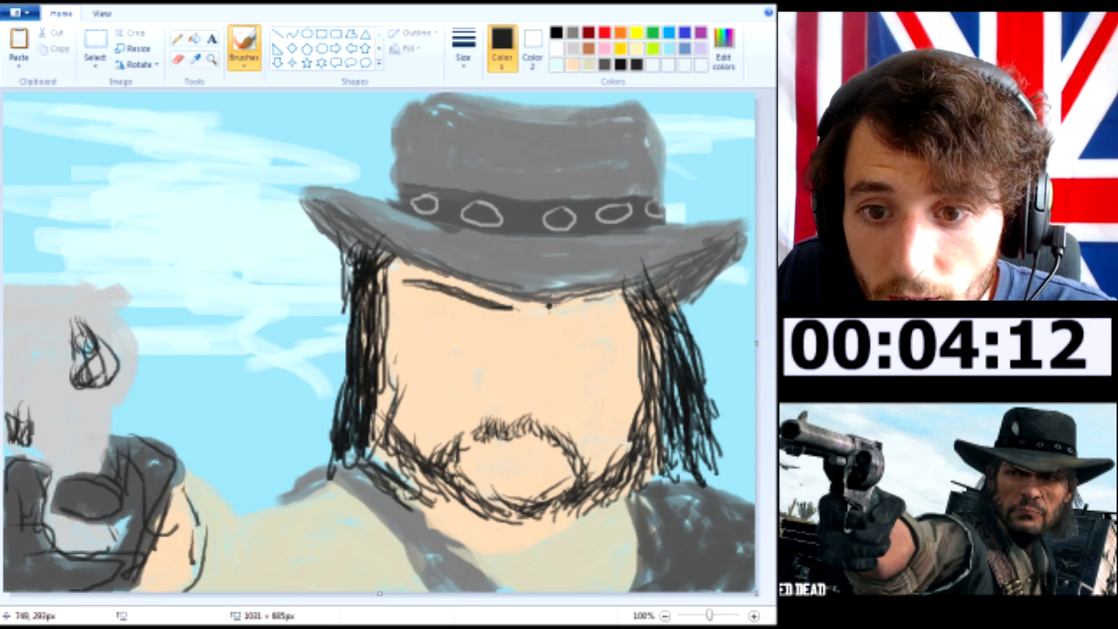
{"action": "mouse_move", "coordinate": [624, 293]}
{"action": "left_mouse_down"}
{"action": "mouse_move", "coordinate": [536, 311]}
{"action": "mouse_move", "coordinate": [628, 295]}
{"action": "left_mouse_up"}
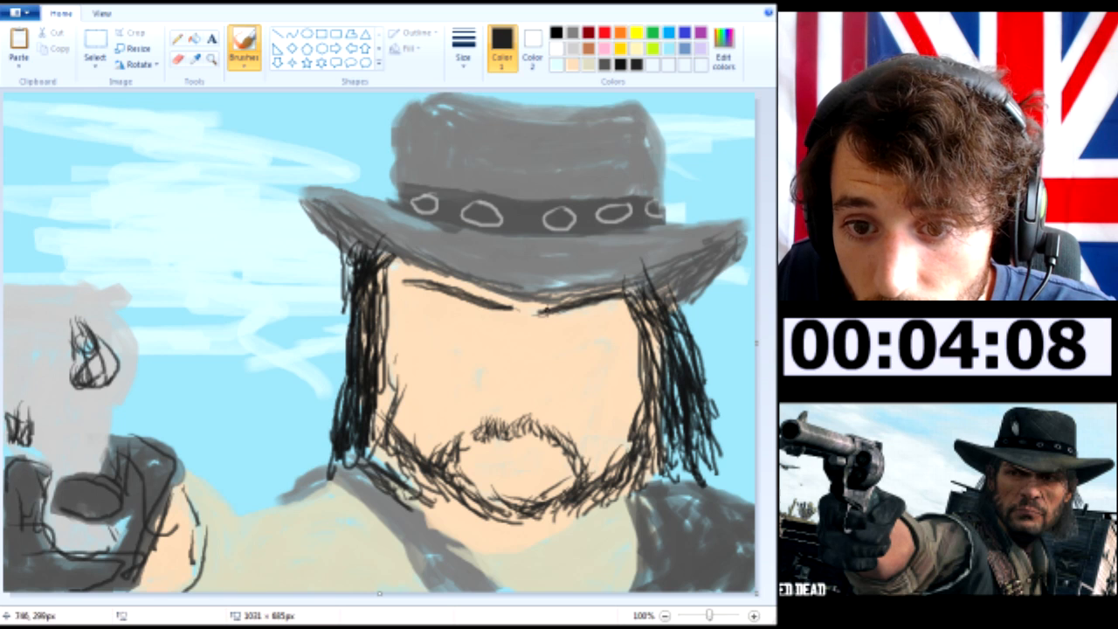
Thicken both eyebrows with near-black strokes and paint a narrow white eye shape beneath each one
{"action": "left_click_drag", "start_coordinate": [548, 312], "coordinate": [633, 297]}
{"action": "left_click_drag", "start_coordinate": [494, 303], "coordinate": [437, 289]}
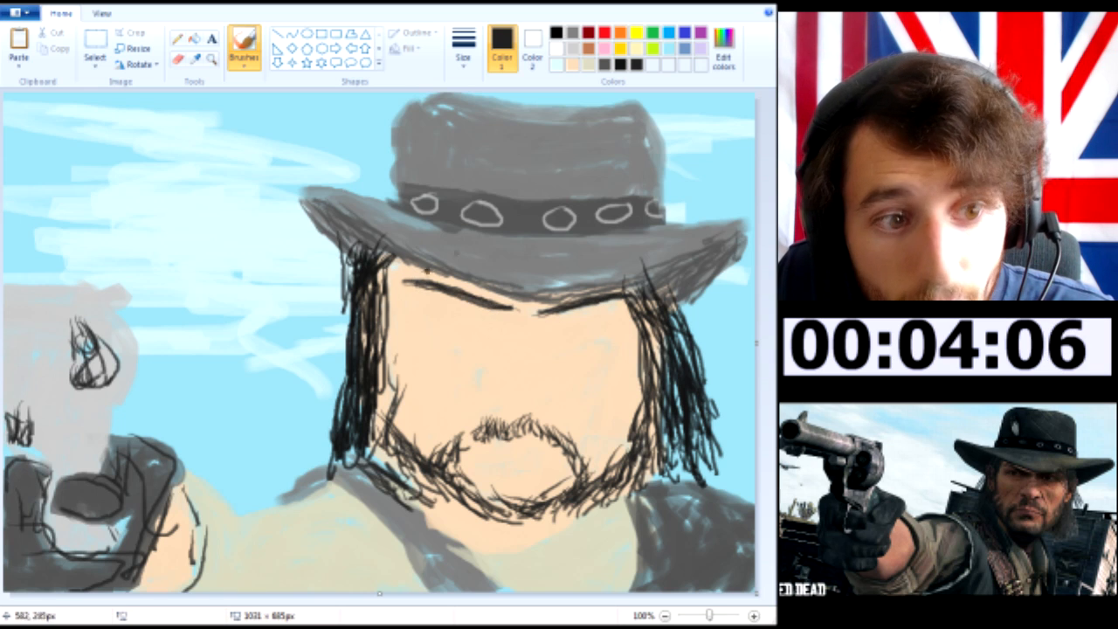
{"action": "left_click", "coordinate": [573, 64]}
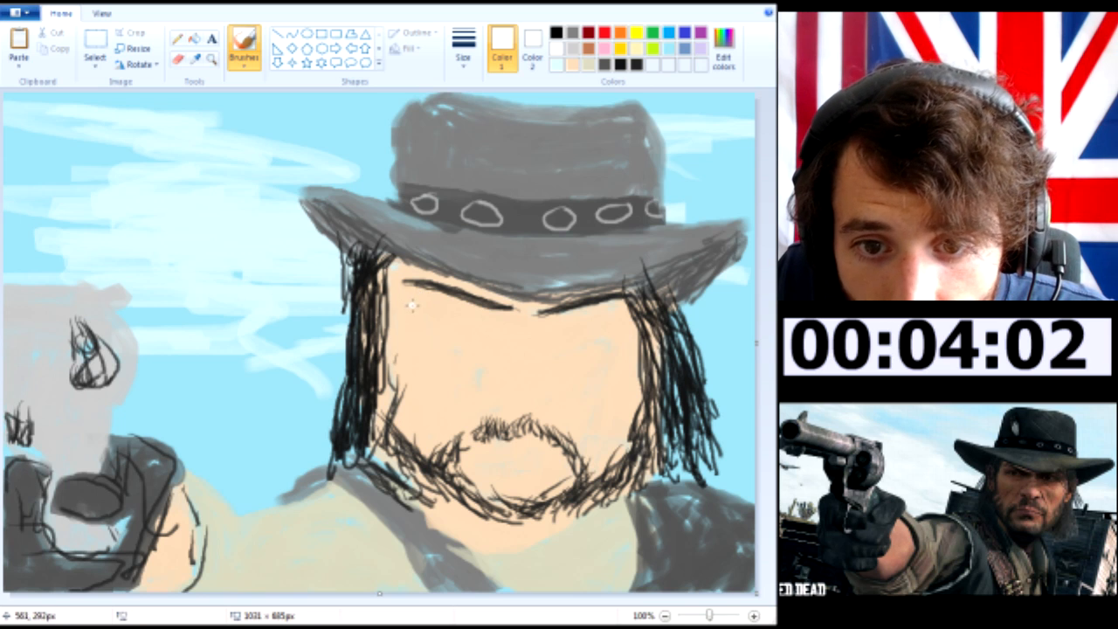
{"action": "mouse_move", "coordinate": [449, 315]}
{"action": "left_mouse_down"}
{"action": "mouse_move", "coordinate": [426, 313]}
{"action": "mouse_move", "coordinate": [471, 312]}
{"action": "left_mouse_up"}
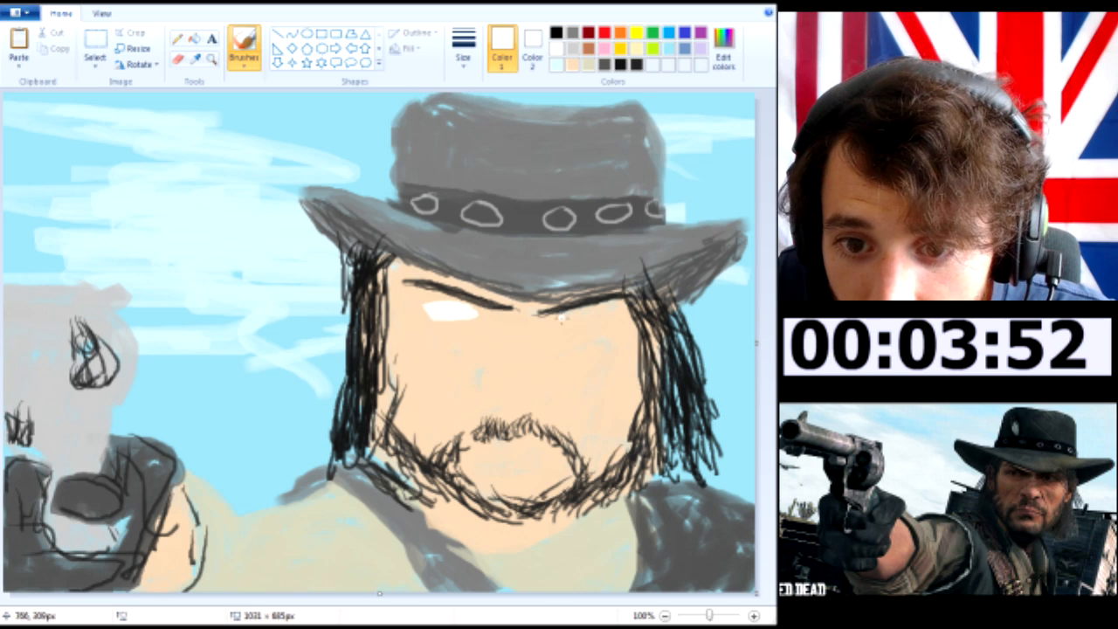
{"action": "mouse_move", "coordinate": [586, 313]}
{"action": "left_mouse_down"}
{"action": "mouse_move", "coordinate": [616, 324]}
{"action": "mouse_move", "coordinate": [566, 325]}
{"action": "mouse_move", "coordinate": [602, 319]}
{"action": "left_mouse_up"}
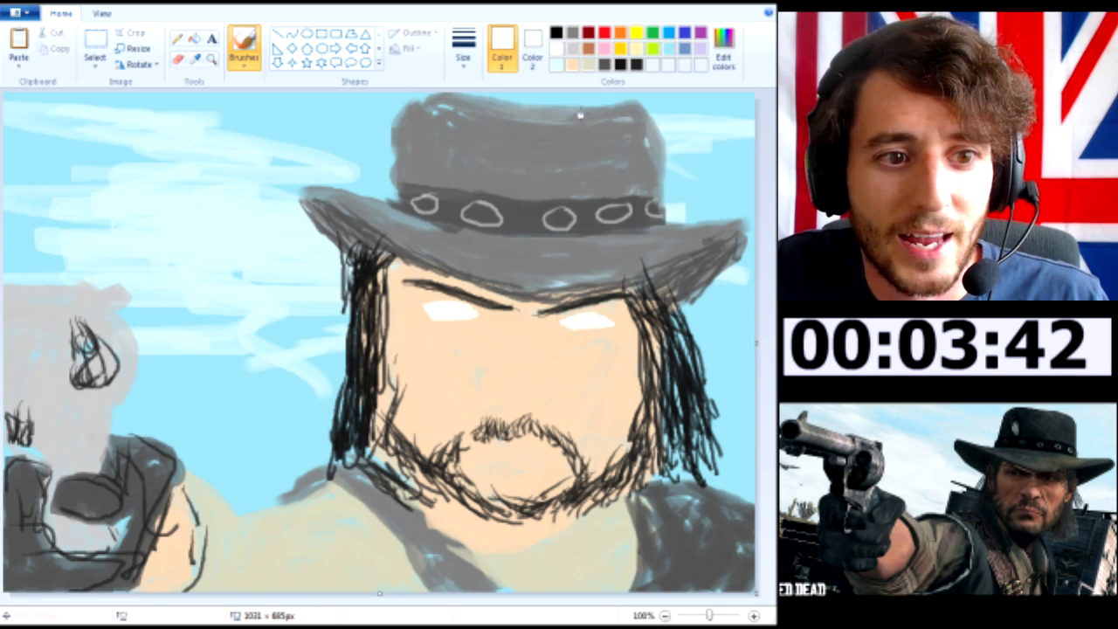
Paint a round near-black pupil in each white eye, both set toward the same side
{"action": "left_click", "coordinate": [635, 64]}
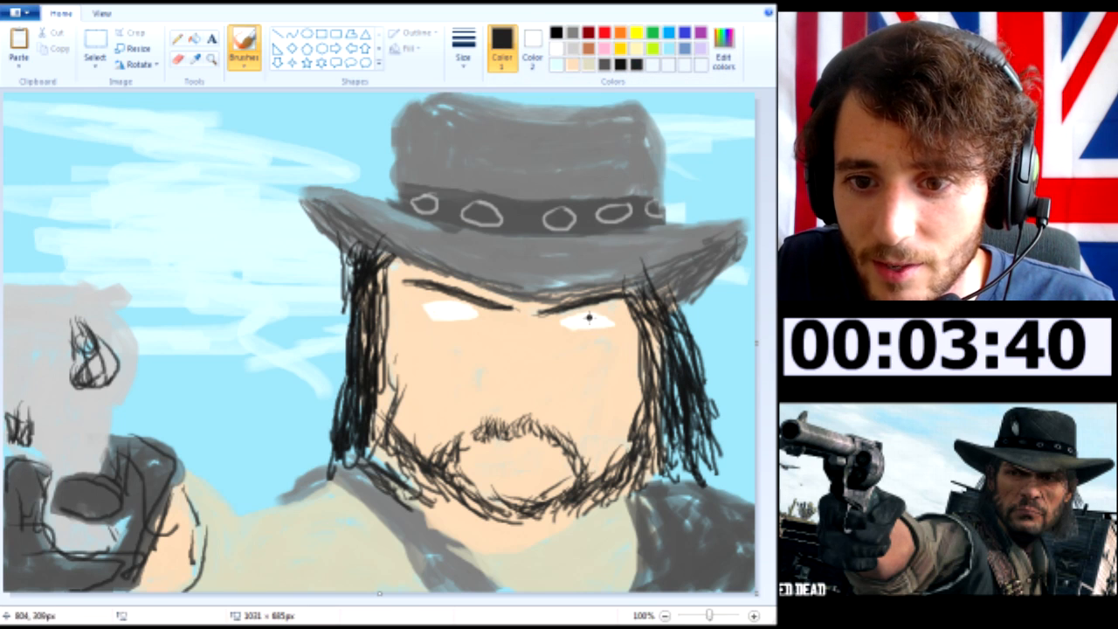
{"action": "left_click_drag", "start_coordinate": [576, 325], "coordinate": [586, 323]}
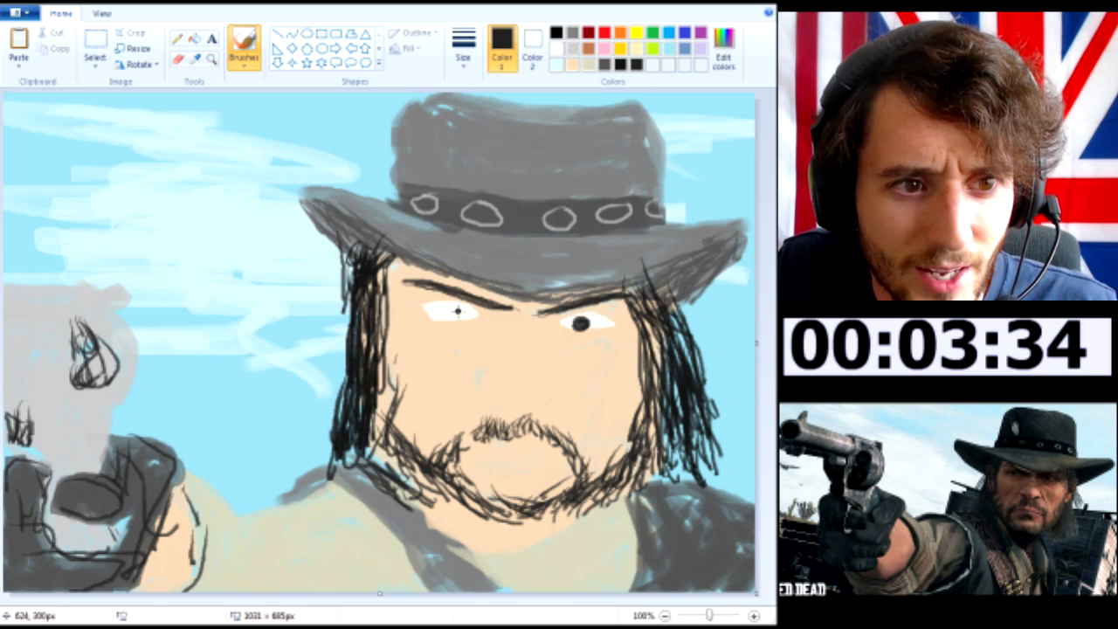
{"action": "left_click_drag", "start_coordinate": [571, 323], "coordinate": [576, 315]}
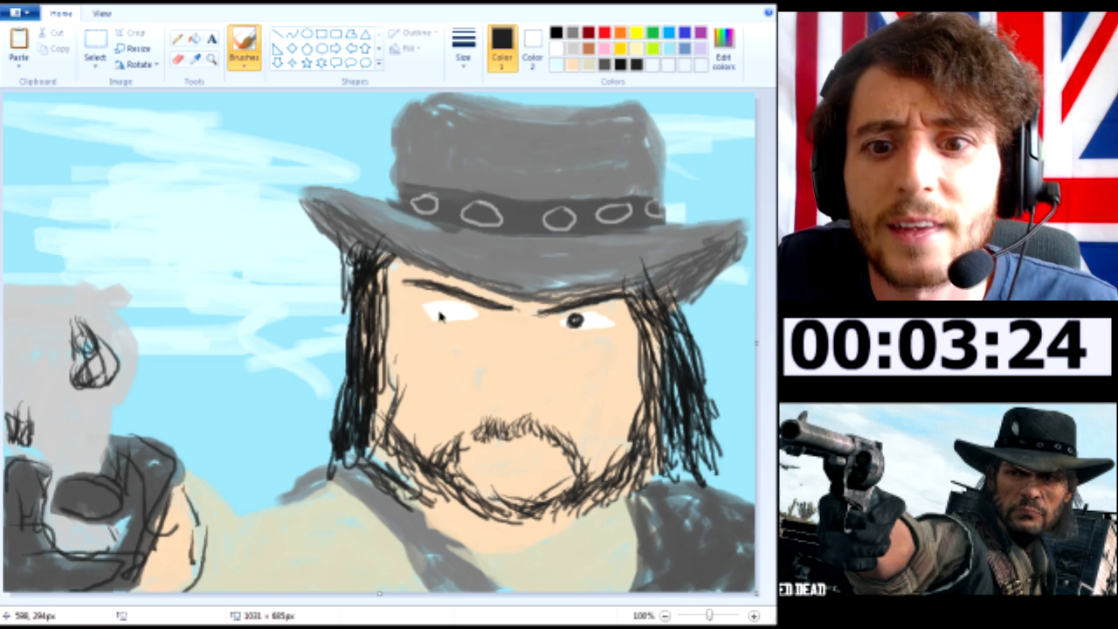
{"action": "left_click_drag", "start_coordinate": [439, 307], "coordinate": [450, 306]}
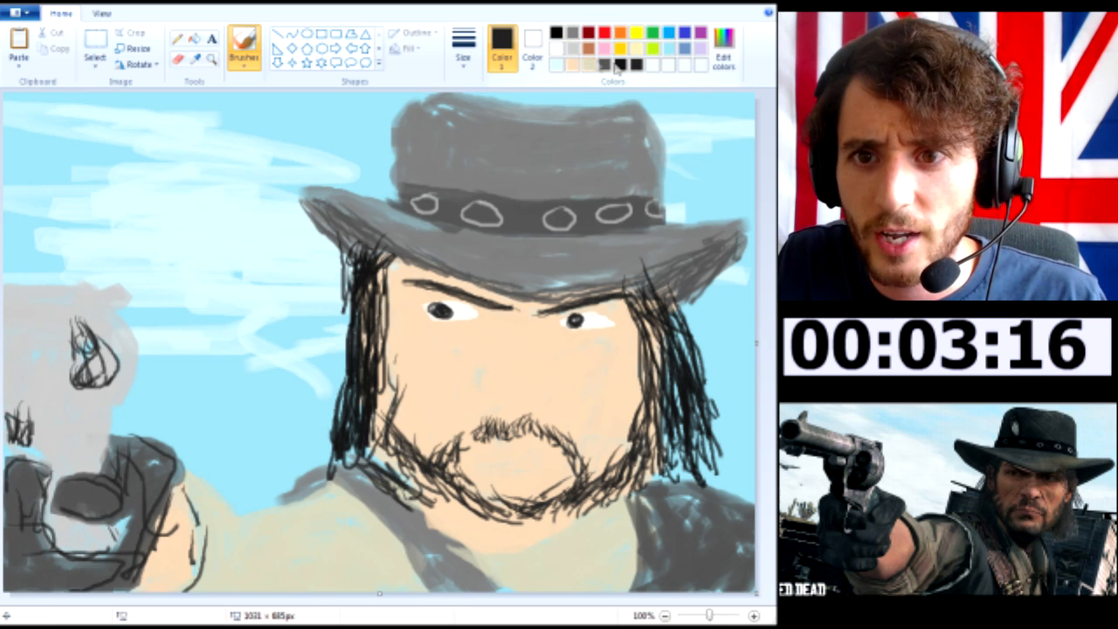
Mix a slightly darker tan from the skin colour and shade the side and base of the nose
{"action": "left_click", "coordinate": [573, 64]}
{"action": "left_click", "coordinate": [723, 54]}
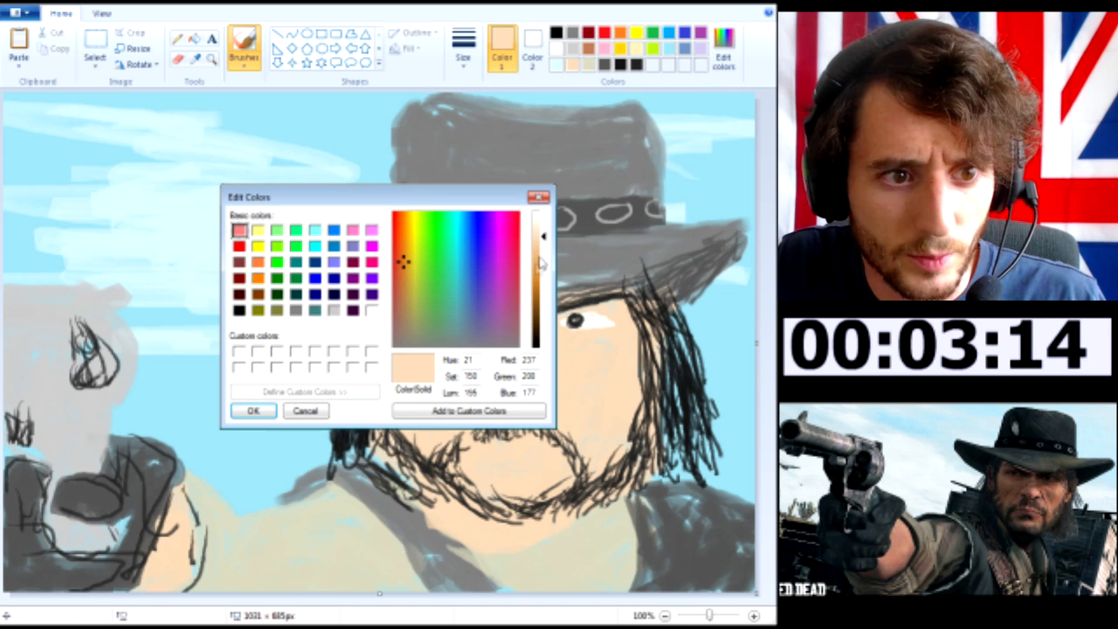
{"action": "left_click", "coordinate": [404, 273]}
{"action": "left_click", "coordinate": [543, 252]}
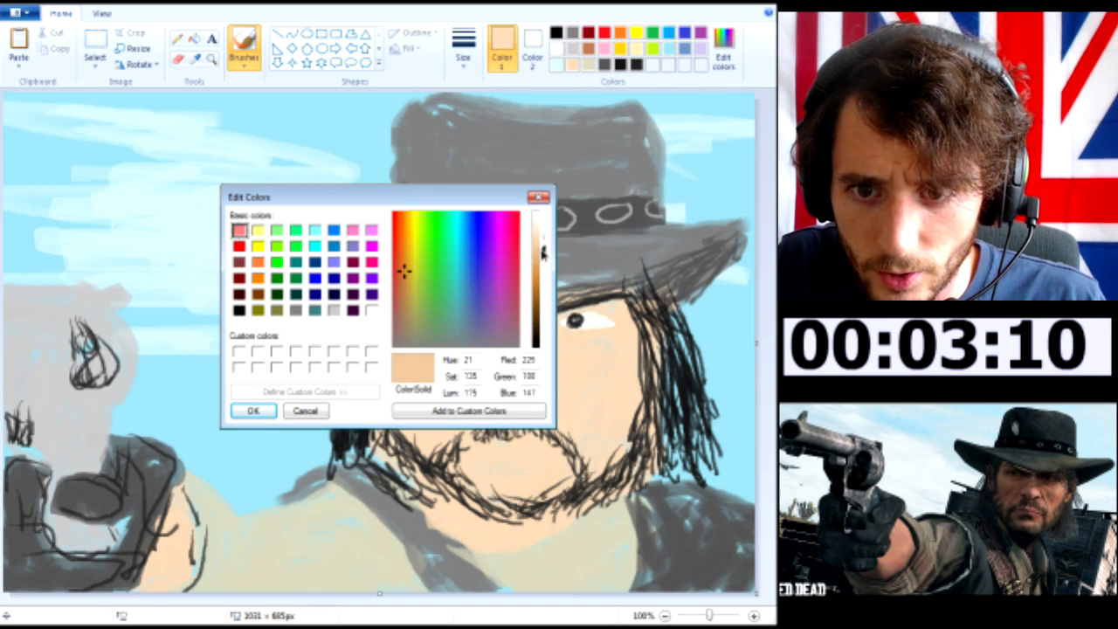
{"action": "left_click", "coordinate": [254, 411]}
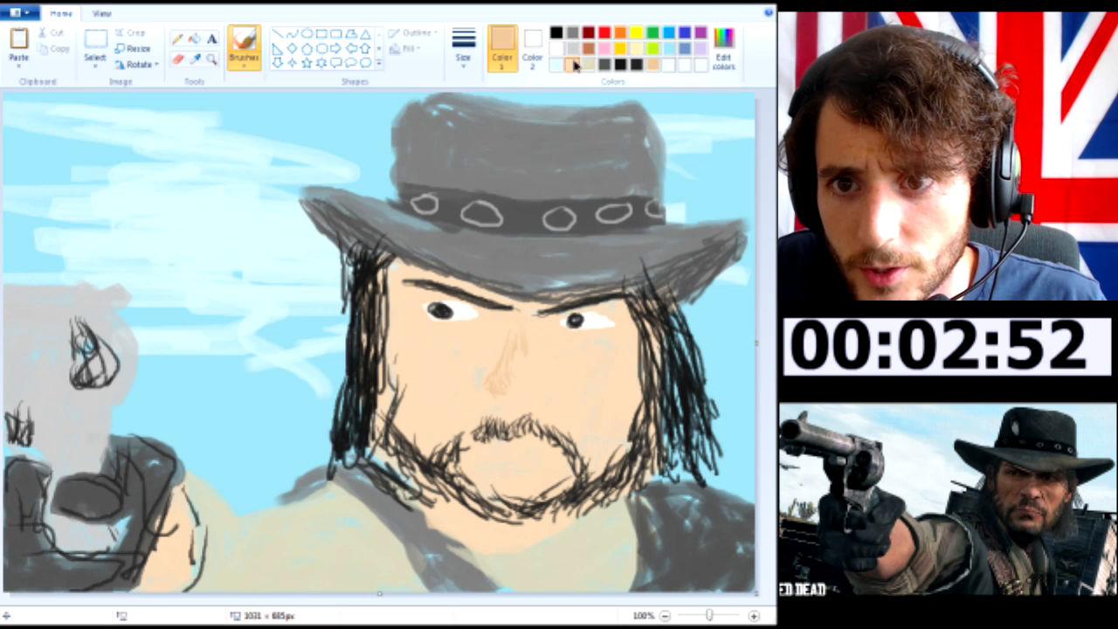
Mix a slightly lighter skin tone and paint highlights along the bridge and tip of the nose
{"action": "left_click", "coordinate": [723, 59]}
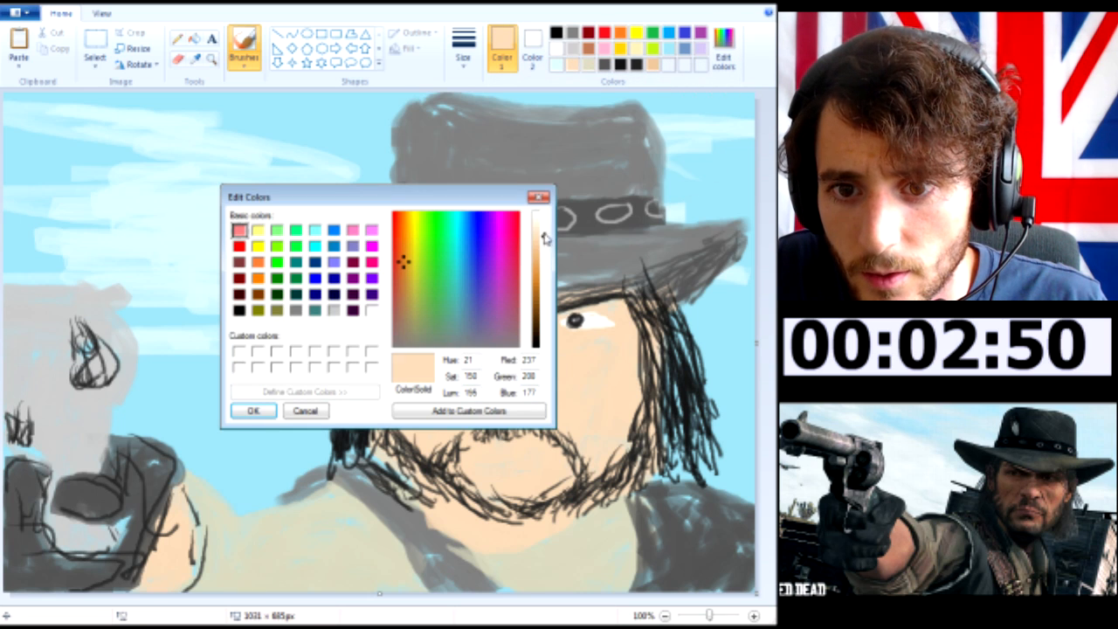
{"action": "left_click_drag", "start_coordinate": [546, 236], "coordinate": [545, 231]}
{"action": "left_click", "coordinate": [258, 413]}
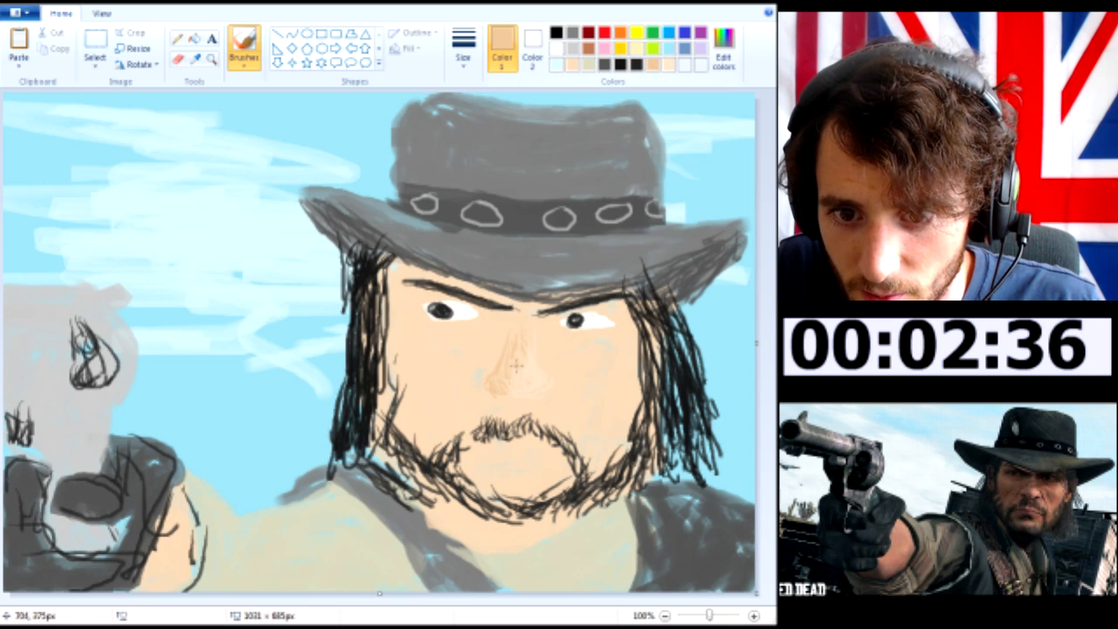
Mix a reddish-orange and draw two thin diagonal scars on one cheek and small round blemishes on the other
{"action": "left_click", "coordinate": [724, 70]}
{"action": "left_click", "coordinate": [538, 274]}
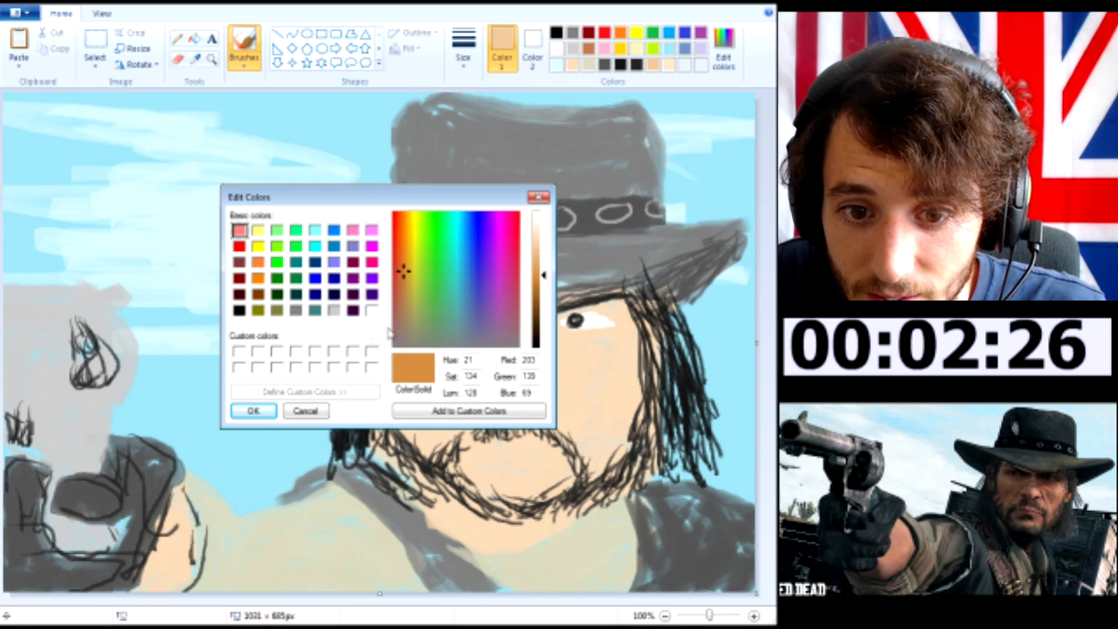
{"action": "left_click", "coordinate": [398, 271]}
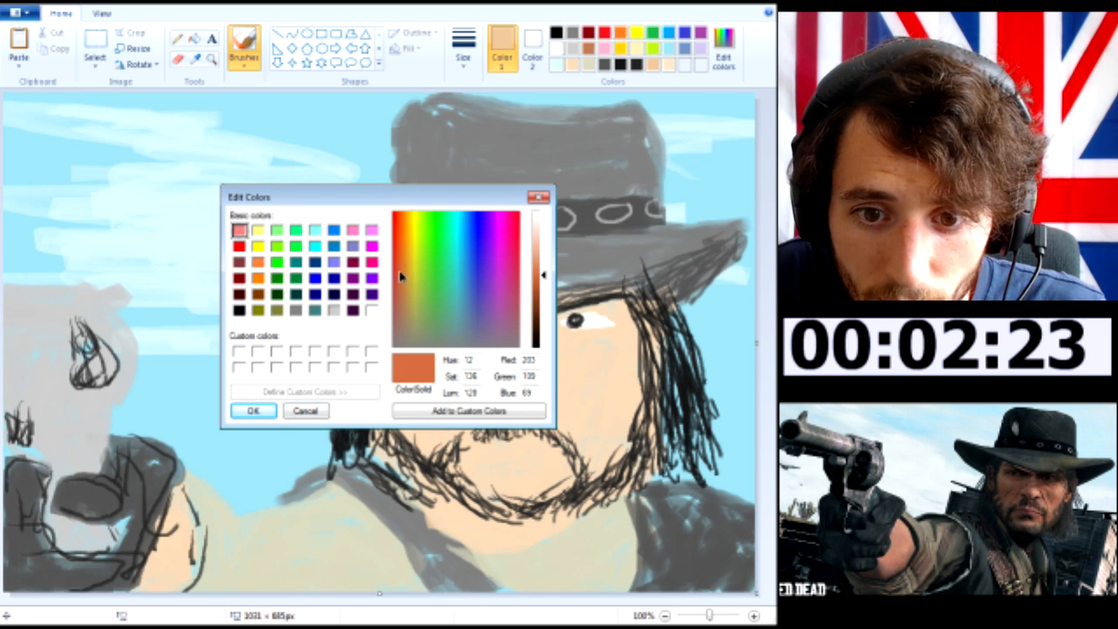
{"action": "left_click", "coordinate": [253, 412]}
{"action": "mouse_move", "coordinate": [427, 419]}
{"action": "left_mouse_down"}
{"action": "mouse_move", "coordinate": [400, 429]}
{"action": "mouse_move", "coordinate": [416, 404]}
{"action": "mouse_move", "coordinate": [393, 426]}
{"action": "mouse_move", "coordinate": [427, 400]}
{"action": "left_mouse_up"}
{"action": "key", "text": "ctrl+z"}
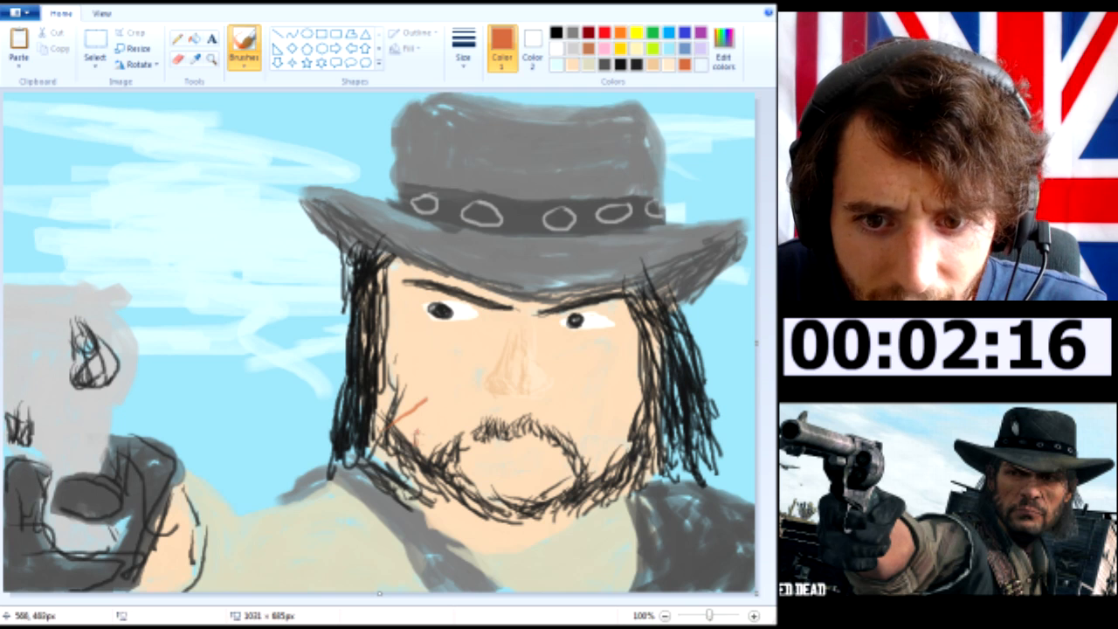
{"action": "key", "text": "ctrl+z"}
{"action": "left_click_drag", "start_coordinate": [404, 447], "coordinate": [457, 392]}
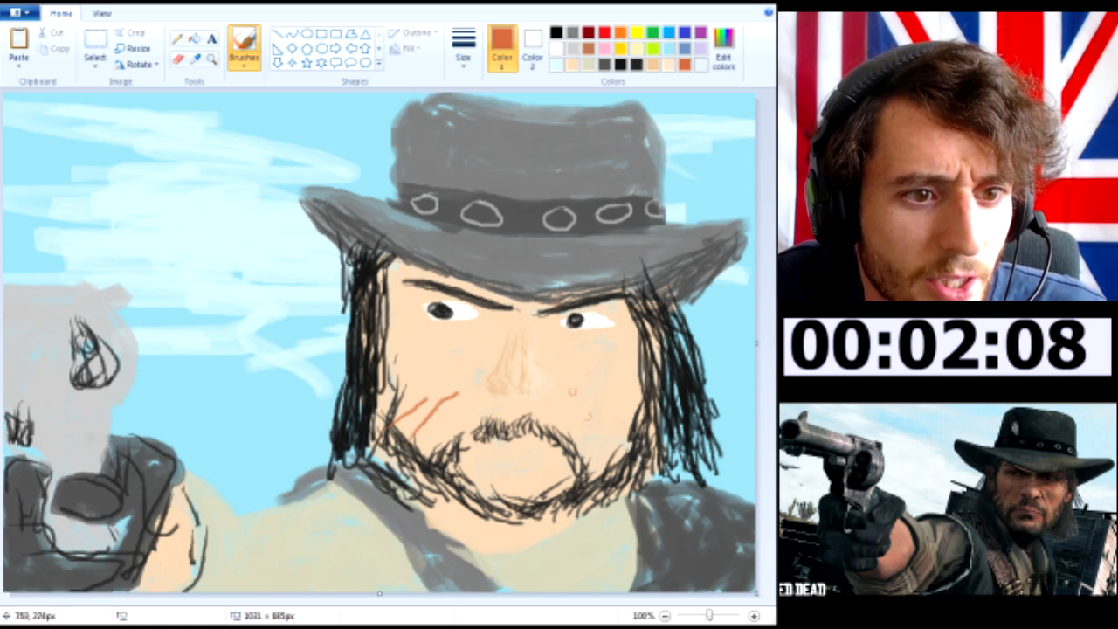
Lighten the reddish-orange to a soft pinkish tone and paint the lips inside the beard
{"action": "left_click", "coordinate": [724, 51]}
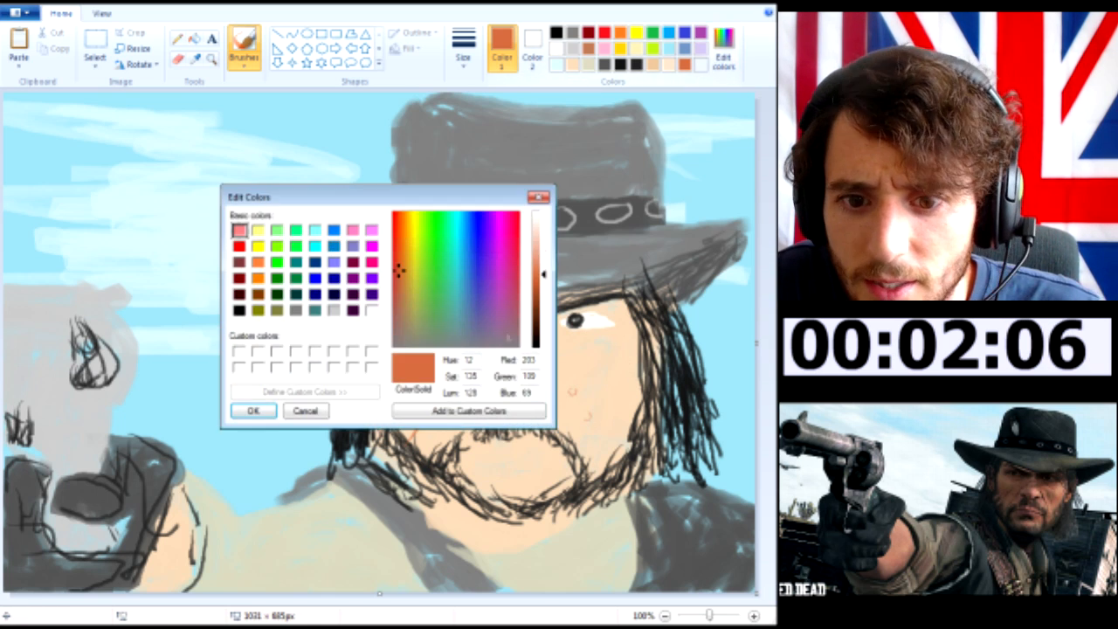
{"action": "left_click_drag", "start_coordinate": [547, 266], "coordinate": [543, 249]}
{"action": "left_click", "coordinate": [254, 410]}
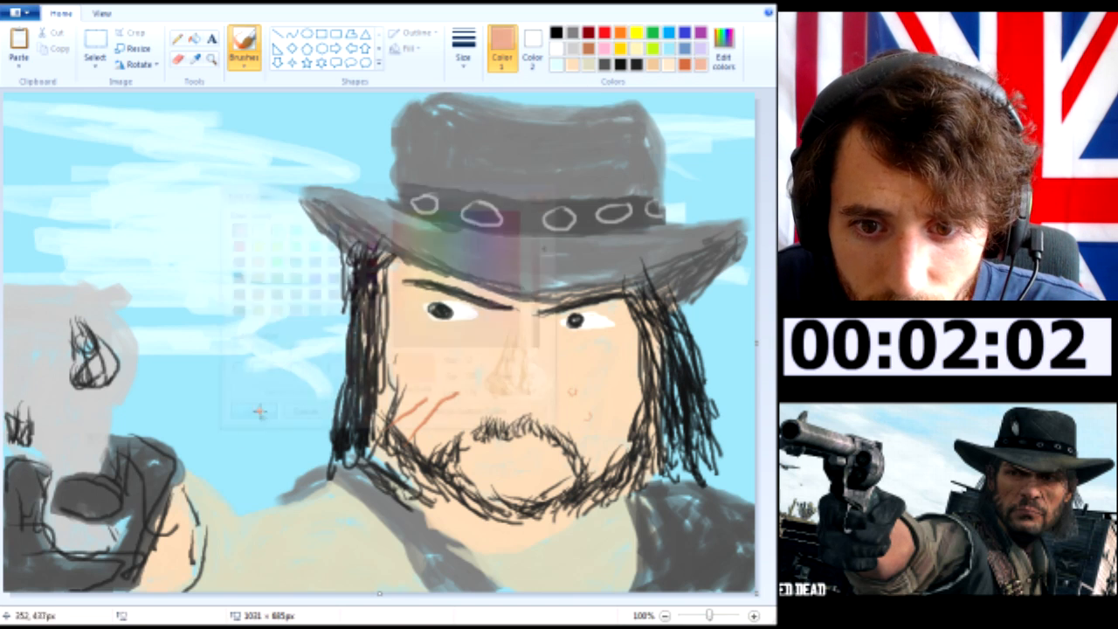
{"action": "left_click_drag", "start_coordinate": [476, 456], "coordinate": [545, 457]}
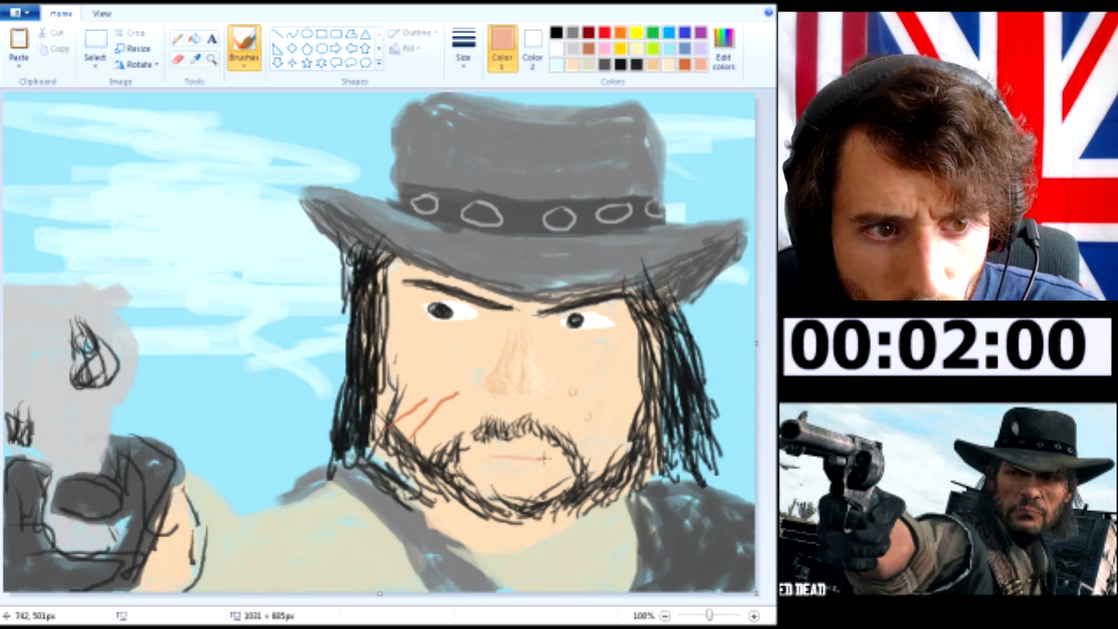
{"action": "left_click_drag", "start_coordinate": [490, 463], "coordinate": [547, 459]}
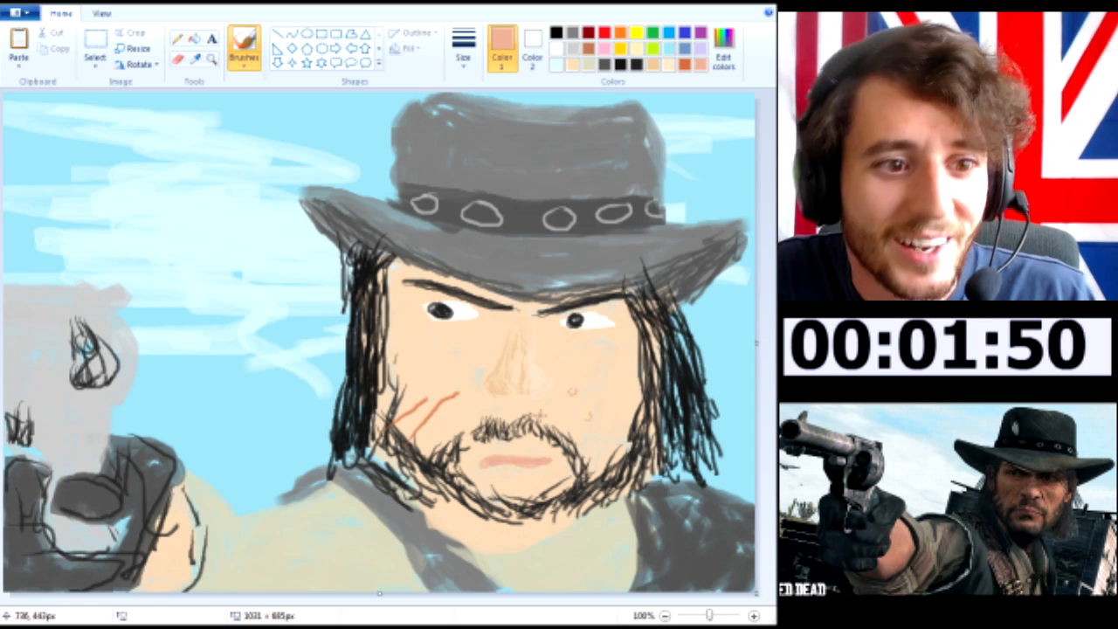
Thicken the beard along the chin in black and draw tan wrinkles around the eyes, nose and cheeks
{"action": "left_click", "coordinate": [556, 32]}
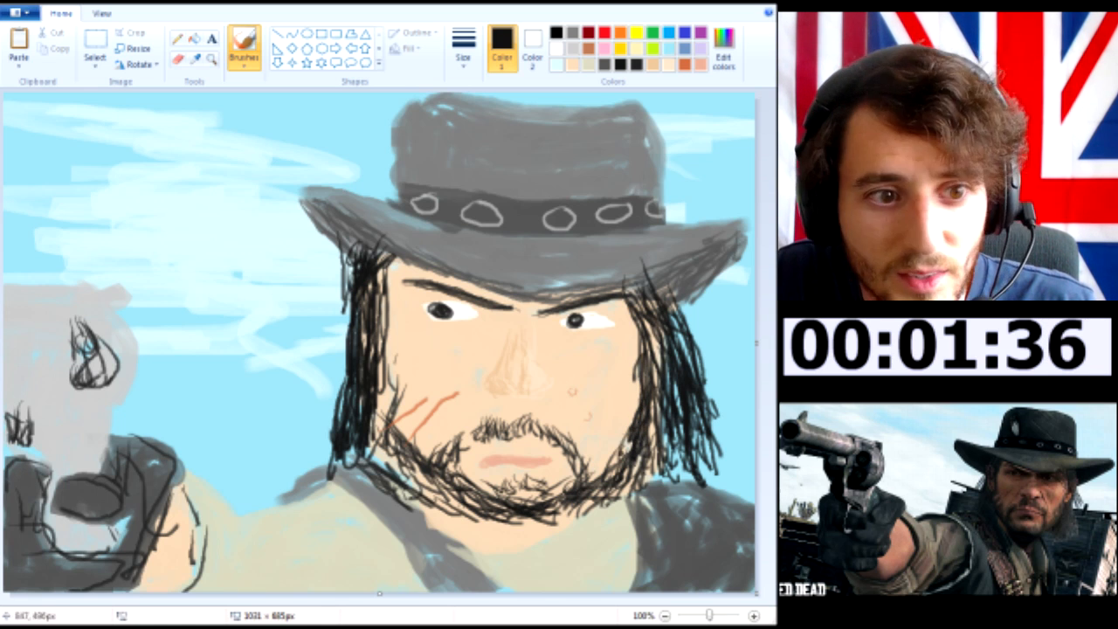
{"action": "left_click", "coordinate": [699, 65]}
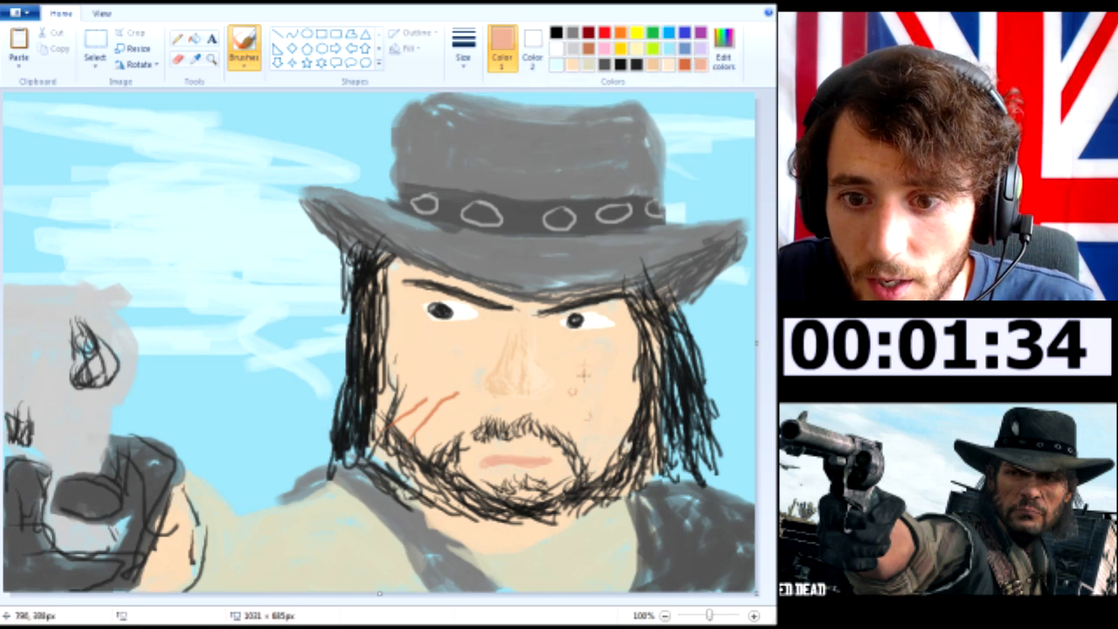
{"action": "left_click", "coordinate": [653, 65]}
{"action": "mouse_move", "coordinate": [577, 364]}
{"action": "left_mouse_down"}
{"action": "mouse_move", "coordinate": [544, 342]}
{"action": "mouse_move", "coordinate": [587, 341]}
{"action": "mouse_move", "coordinate": [541, 335]}
{"action": "mouse_move", "coordinate": [590, 335]}
{"action": "mouse_move", "coordinate": [621, 388]}
{"action": "left_mouse_up"}
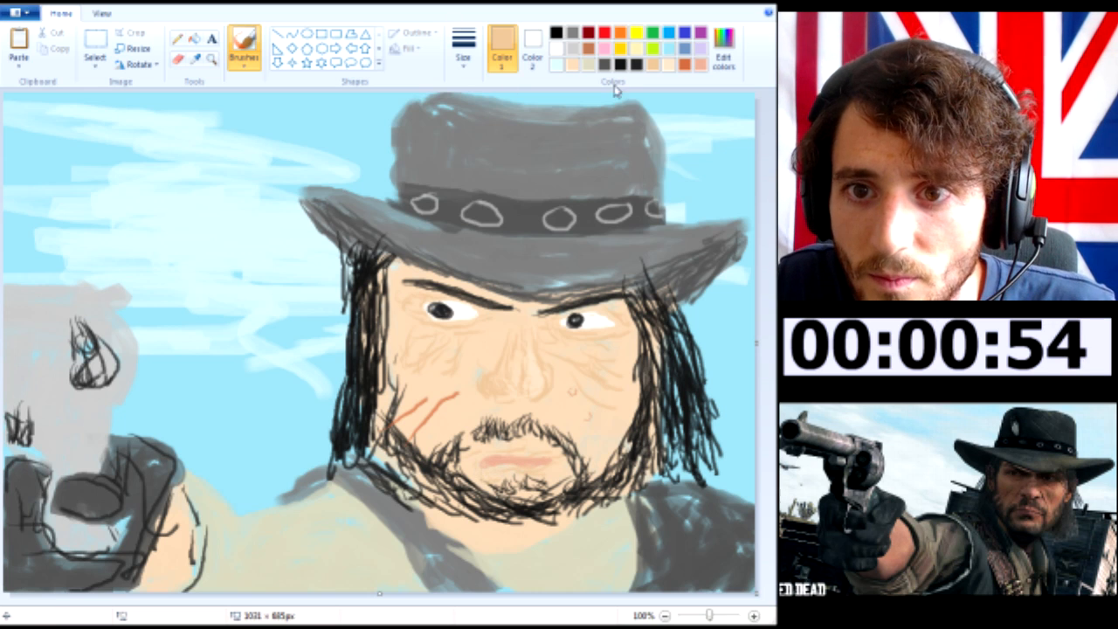
Mix a darker khaki from the shirt's beige and draw fold lines across the sleeve, shoulder and collar
{"action": "left_click", "coordinate": [727, 61]}
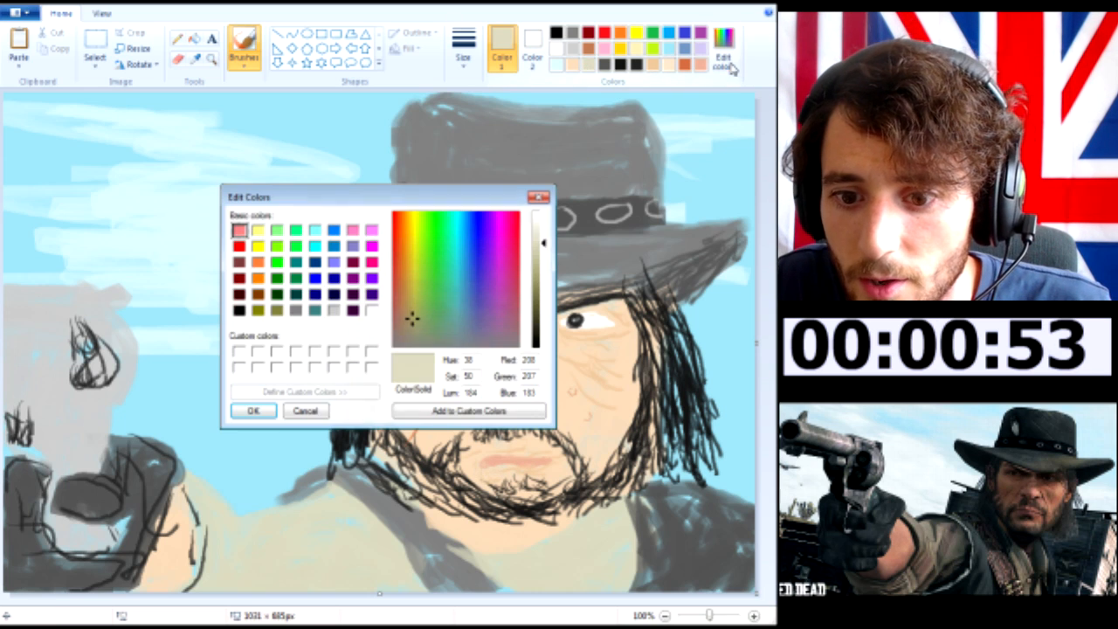
{"action": "left_click", "coordinate": [538, 272]}
{"action": "left_click", "coordinate": [254, 410]}
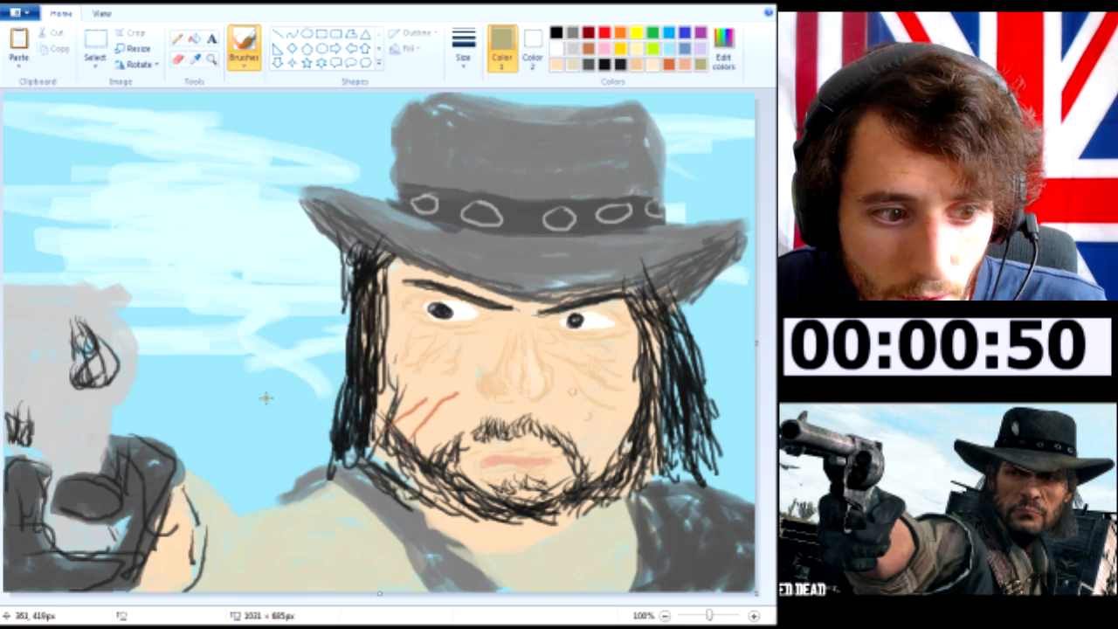
{"action": "mouse_move", "coordinate": [215, 495]}
{"action": "left_mouse_down"}
{"action": "mouse_move", "coordinate": [233, 546]}
{"action": "mouse_move", "coordinate": [213, 509]}
{"action": "mouse_move", "coordinate": [215, 566]}
{"action": "mouse_move", "coordinate": [235, 569]}
{"action": "mouse_move", "coordinate": [271, 549]}
{"action": "mouse_move", "coordinate": [282, 524]}
{"action": "mouse_move", "coordinate": [290, 531]}
{"action": "mouse_move", "coordinate": [315, 507]}
{"action": "mouse_move", "coordinate": [289, 546]}
{"action": "mouse_move", "coordinate": [370, 558]}
{"action": "left_mouse_up"}
{"action": "mouse_move", "coordinate": [340, 522]}
{"action": "left_mouse_down"}
{"action": "mouse_move", "coordinate": [272, 552]}
{"action": "mouse_move", "coordinate": [242, 541]}
{"action": "mouse_move", "coordinate": [329, 552]}
{"action": "mouse_move", "coordinate": [264, 566]}
{"action": "mouse_move", "coordinate": [341, 576]}
{"action": "left_mouse_up"}
{"action": "mouse_move", "coordinate": [561, 560]}
{"action": "left_mouse_down"}
{"action": "mouse_move", "coordinate": [633, 546]}
{"action": "mouse_move", "coordinate": [512, 562]}
{"action": "mouse_move", "coordinate": [486, 555]}
{"action": "left_mouse_up"}
{"action": "mouse_move", "coordinate": [429, 505]}
{"action": "left_mouse_down"}
{"action": "mouse_move", "coordinate": [387, 503]}
{"action": "mouse_move", "coordinate": [446, 536]}
{"action": "mouse_move", "coordinate": [542, 538]}
{"action": "left_mouse_up"}
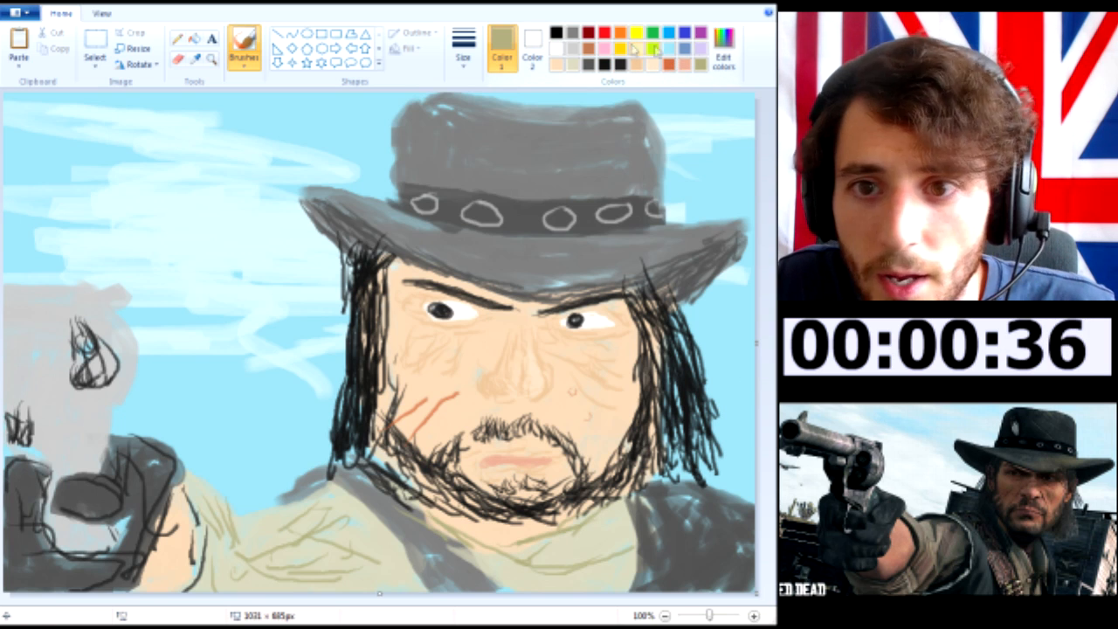
Paint a brown band along the chest strap and add short skin-toned marks near its lower end
{"action": "left_click", "coordinate": [591, 49]}
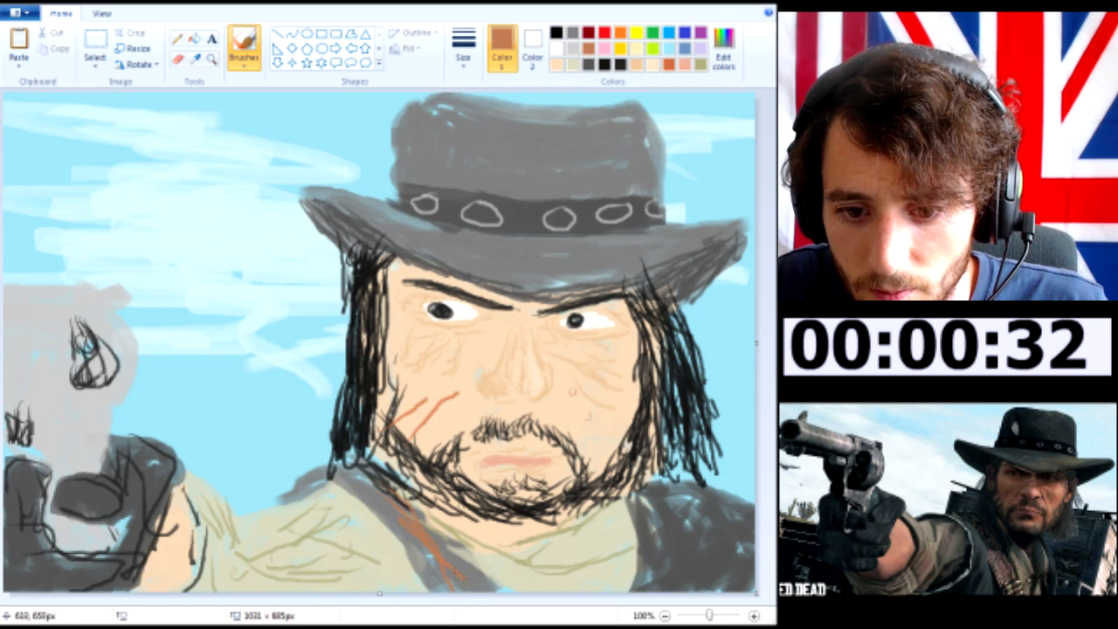
{"action": "left_click_drag", "start_coordinate": [465, 580], "coordinate": [384, 462]}
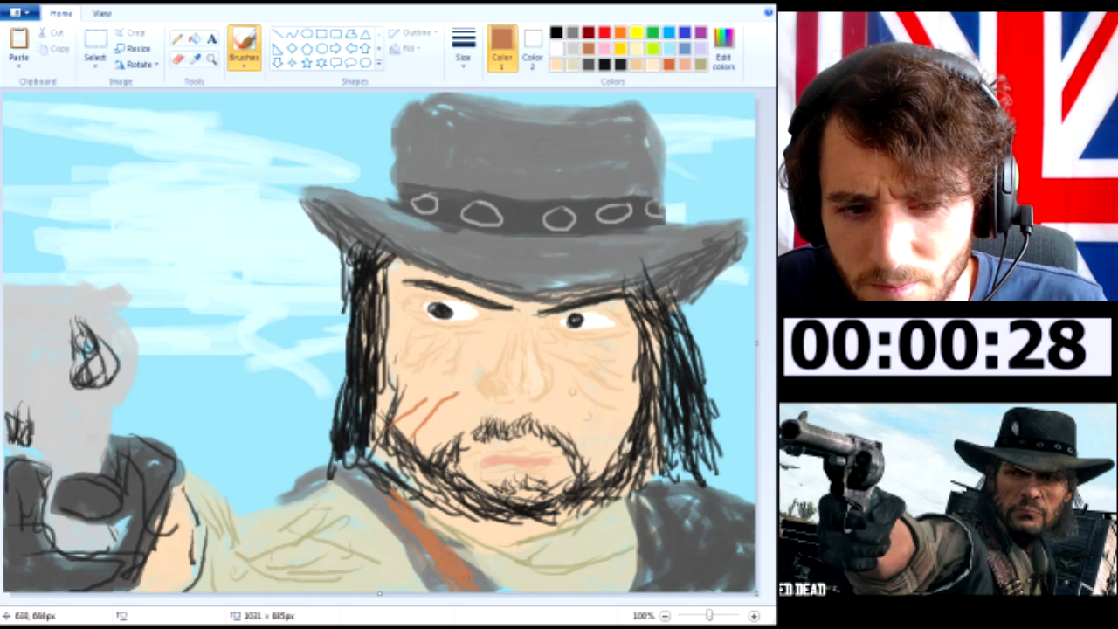
{"action": "left_click", "coordinate": [557, 65]}
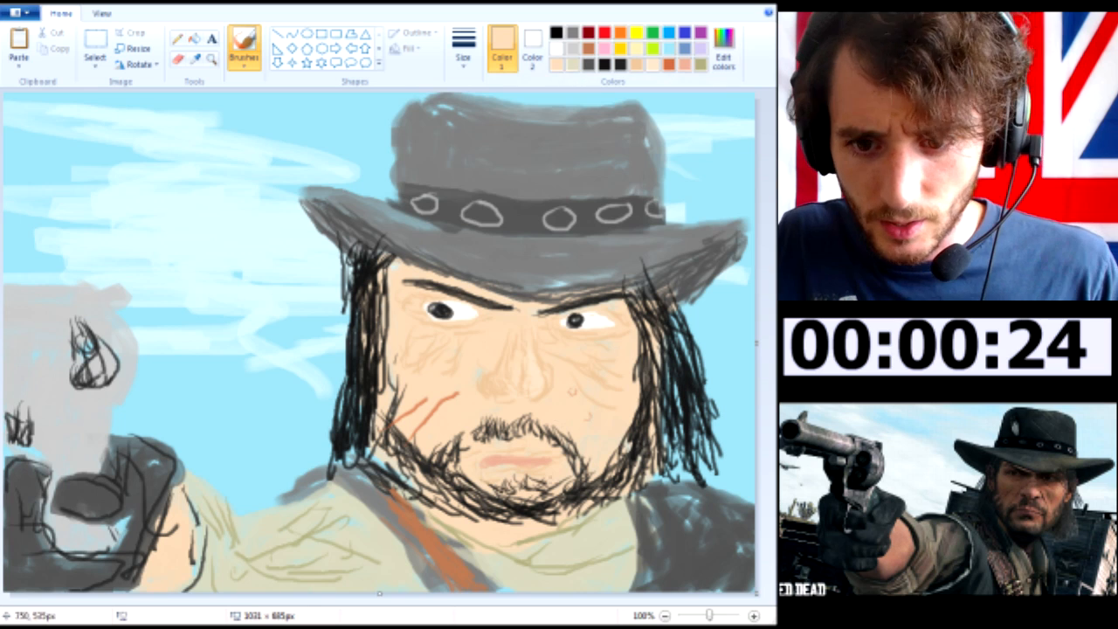
{"action": "mouse_move", "coordinate": [453, 570]}
{"action": "left_mouse_down"}
{"action": "mouse_move", "coordinate": [438, 579]}
{"action": "mouse_move", "coordinate": [476, 581]}
{"action": "mouse_move", "coordinate": [467, 579]}
{"action": "left_mouse_up"}
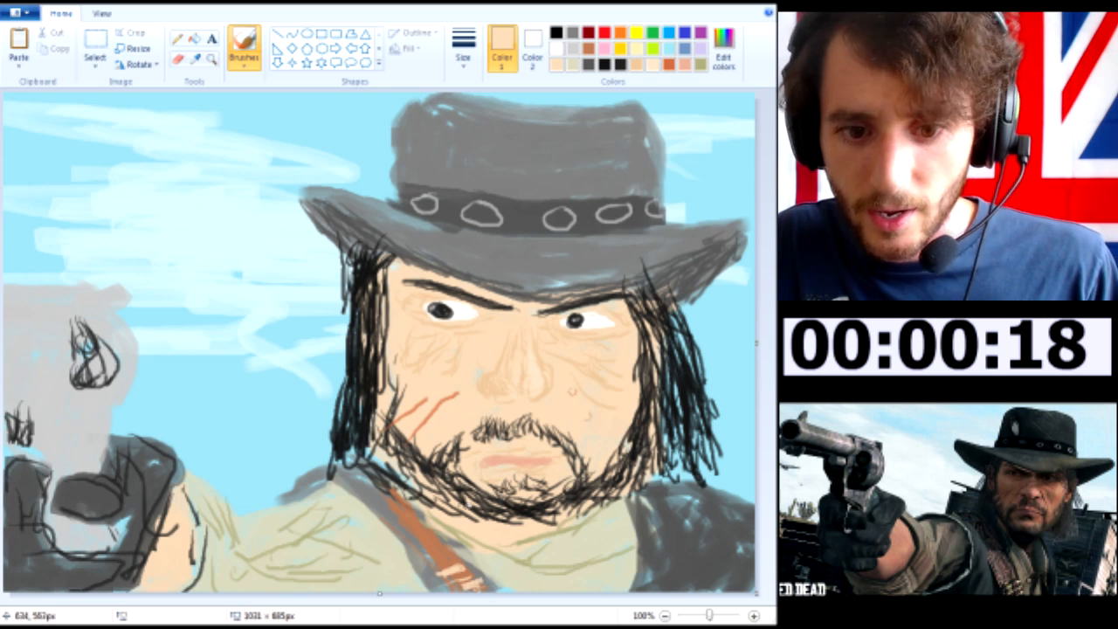
Thicken the beard along both jaw sides, the sideburn and the moustache edge with short near-black strokes
{"action": "left_click", "coordinate": [603, 66]}
{"action": "mouse_move", "coordinate": [659, 438]}
{"action": "left_mouse_down"}
{"action": "mouse_move", "coordinate": [649, 477]}
{"action": "mouse_move", "coordinate": [628, 489]}
{"action": "mouse_move", "coordinate": [655, 461]}
{"action": "mouse_move", "coordinate": [605, 500]}
{"action": "mouse_move", "coordinate": [665, 502]}
{"action": "mouse_move", "coordinate": [645, 489]}
{"action": "left_mouse_up"}
{"action": "mouse_move", "coordinate": [652, 470]}
{"action": "left_mouse_down"}
{"action": "mouse_move", "coordinate": [638, 508]}
{"action": "mouse_move", "coordinate": [556, 519]}
{"action": "left_mouse_up"}
{"action": "left_click_drag", "start_coordinate": [563, 507], "coordinate": [535, 529]}
{"action": "left_click_drag", "start_coordinate": [432, 491], "coordinate": [420, 478]}
{"action": "left_click_drag", "start_coordinate": [463, 501], "coordinate": [367, 447]}
{"action": "left_click_drag", "start_coordinate": [402, 465], "coordinate": [375, 410]}
{"action": "left_click_drag", "start_coordinate": [393, 365], "coordinate": [379, 409]}
{"action": "mouse_move", "coordinate": [405, 371]}
{"action": "left_mouse_down"}
{"action": "mouse_move", "coordinate": [395, 425]}
{"action": "mouse_move", "coordinate": [374, 446]}
{"action": "left_mouse_up"}
{"action": "mouse_move", "coordinate": [378, 413]}
{"action": "left_mouse_down"}
{"action": "mouse_move", "coordinate": [398, 445]}
{"action": "mouse_move", "coordinate": [389, 465]}
{"action": "left_mouse_up"}
{"action": "left_click_drag", "start_coordinate": [371, 442], "coordinate": [427, 493]}
{"action": "left_click_drag", "start_coordinate": [397, 464], "coordinate": [461, 503]}
{"action": "left_click_drag", "start_coordinate": [453, 447], "coordinate": [445, 460]}
{"action": "left_click_drag", "start_coordinate": [465, 447], "coordinate": [445, 477]}
{"action": "left_click_drag", "start_coordinate": [476, 445], "coordinate": [461, 477]}
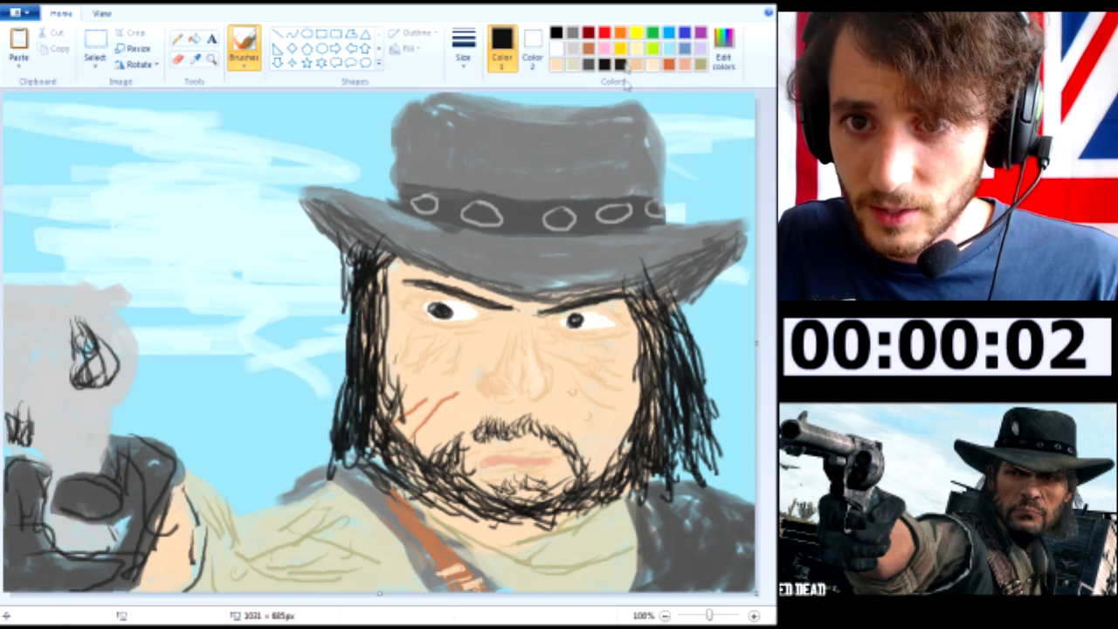
Draw a short reddish-orange scar through the moustache beside the corner of the mouth
{"action": "left_click", "coordinate": [668, 64]}
{"action": "left_click_drag", "start_coordinate": [468, 426], "coordinate": [477, 459]}
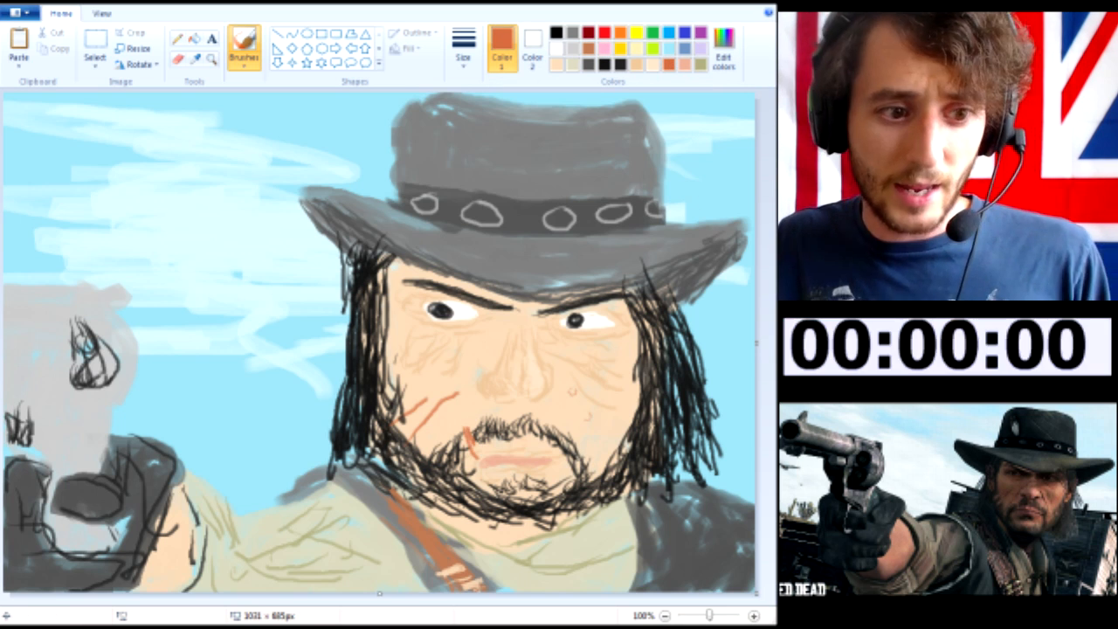